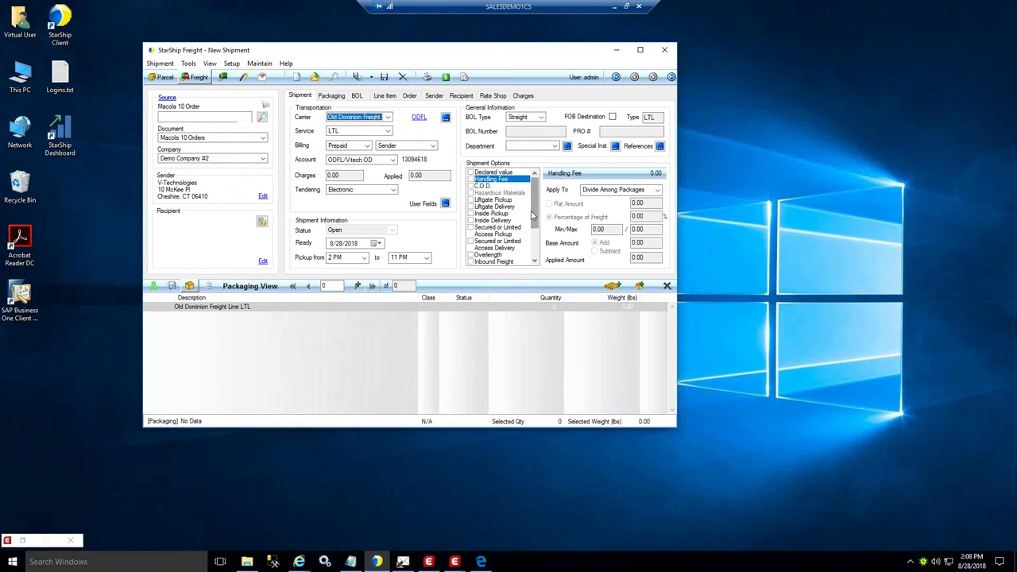
# - Browse the Macola 10 order search, examine its column choices and filter fields, and cancel it without loading an order
pyautogui.click(219, 120)
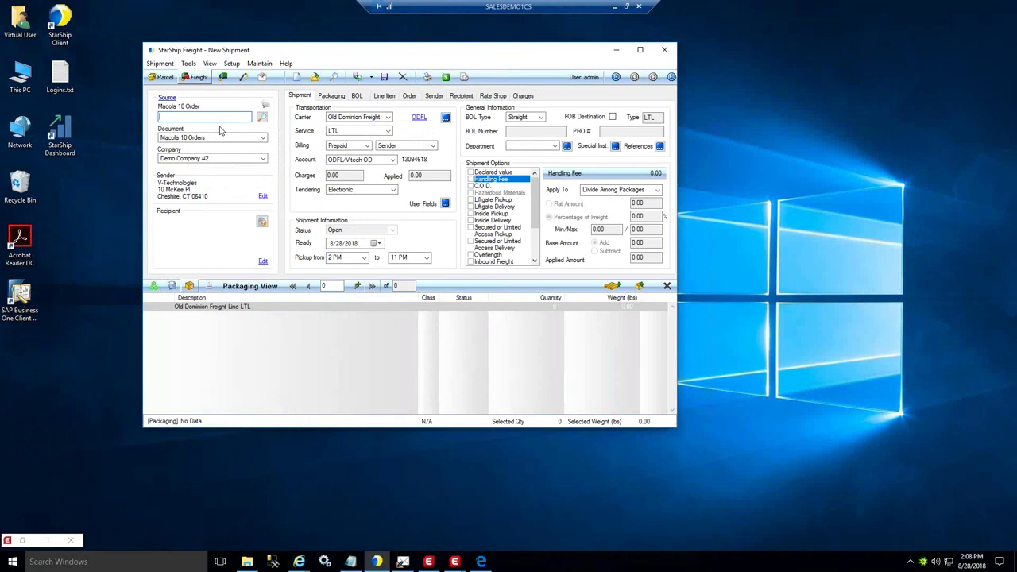
pyautogui.click(264, 117)
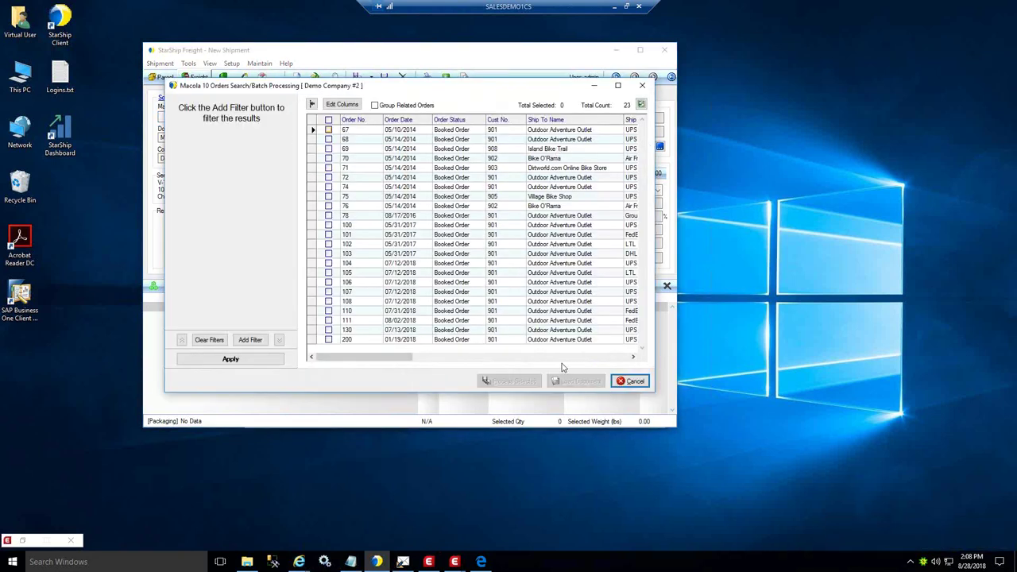
pyautogui.click(343, 108)
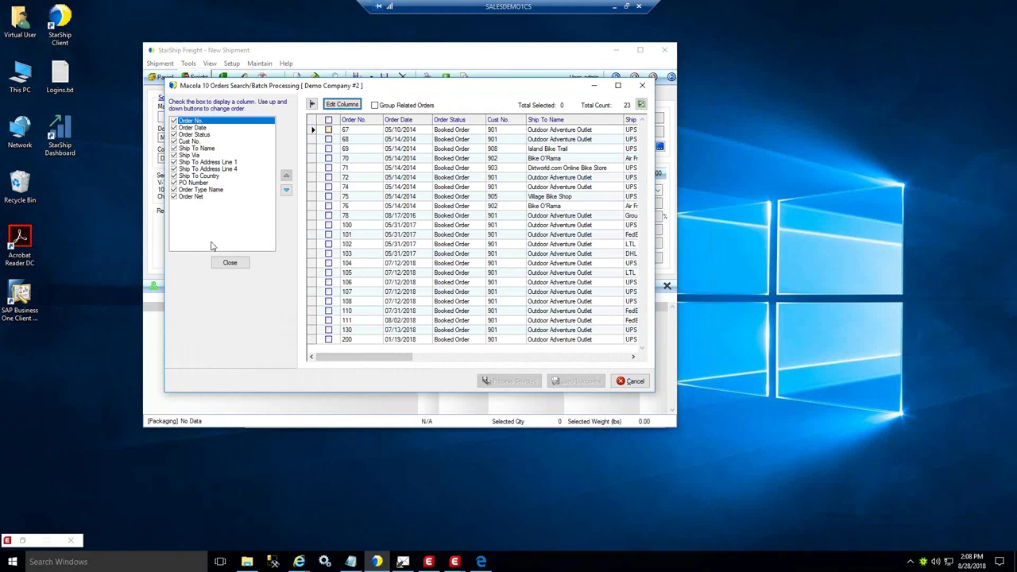
pyautogui.click(225, 265)
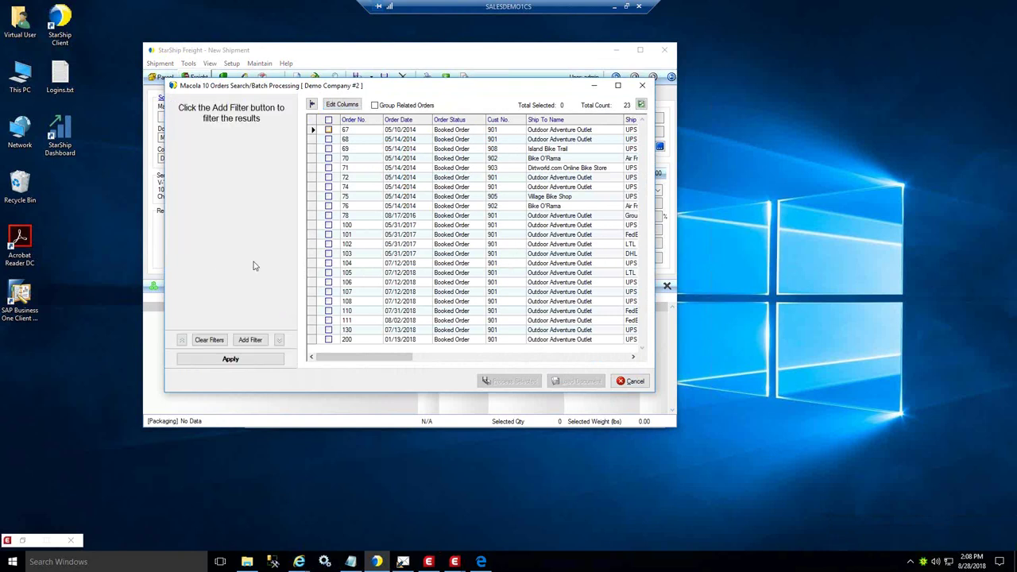
pyautogui.click(250, 340)
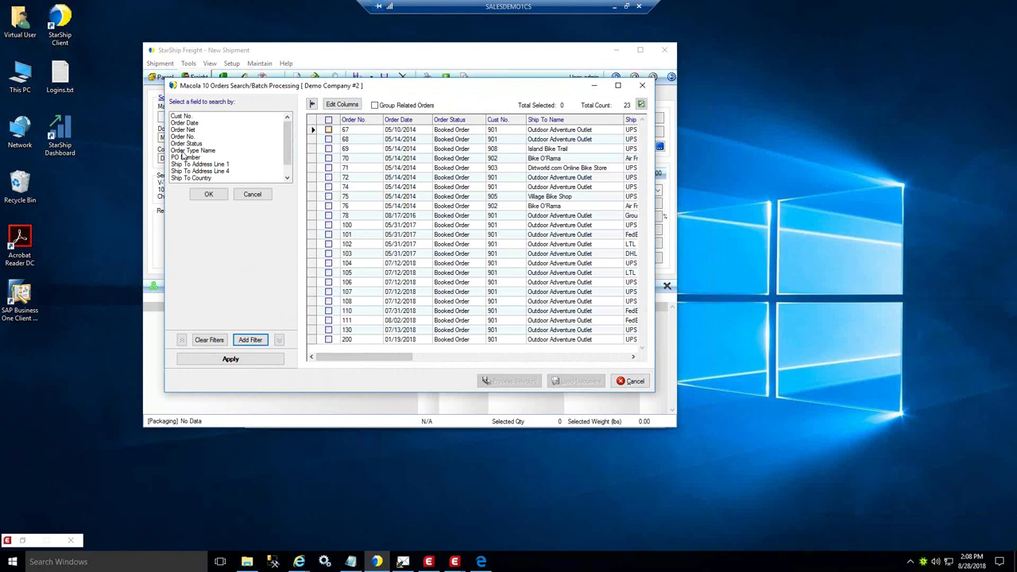
pyautogui.click(631, 382)
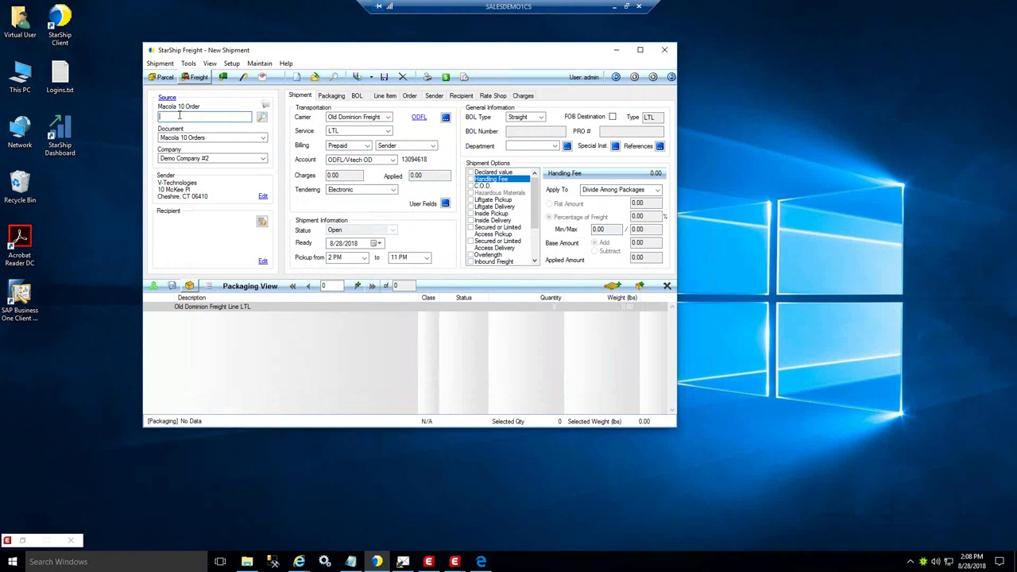
# - Load the Macola 10 order into the shipment by its order number and review the list of available freight carriers
pyautogui.write('105')
pyautogui.press('Return')
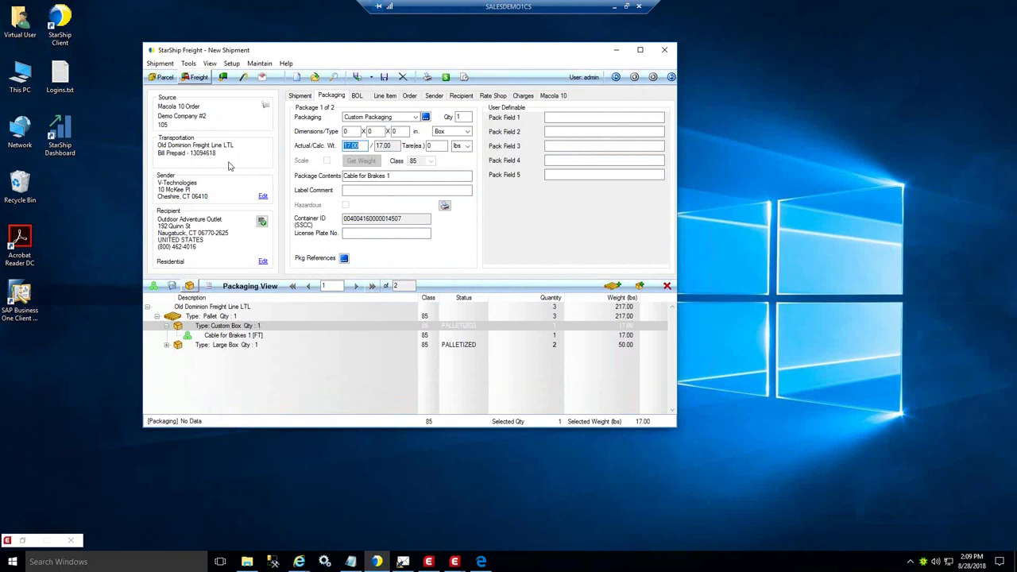
pyautogui.click(301, 95)
pyautogui.click(391, 121)
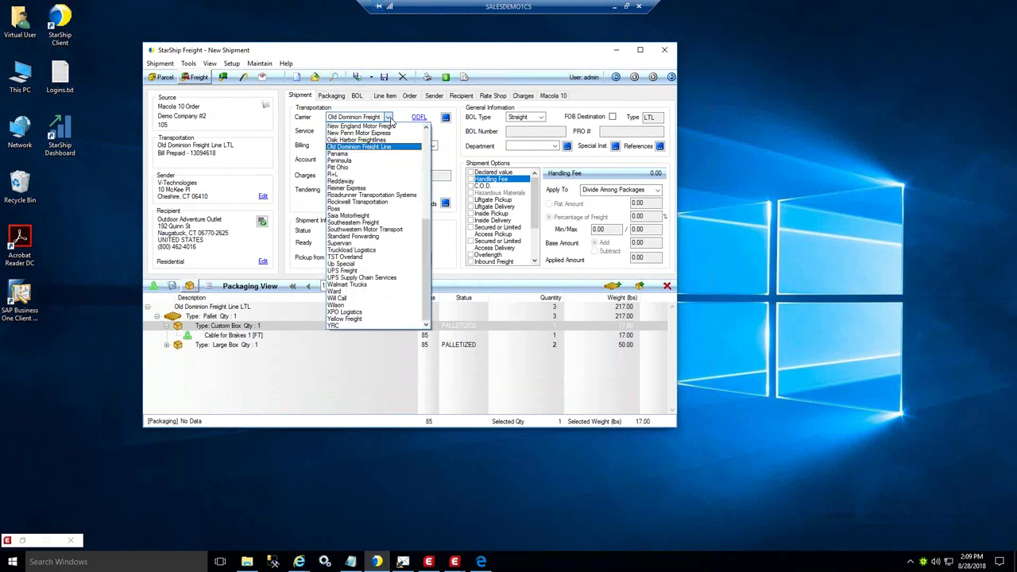
pyautogui.click(389, 119)
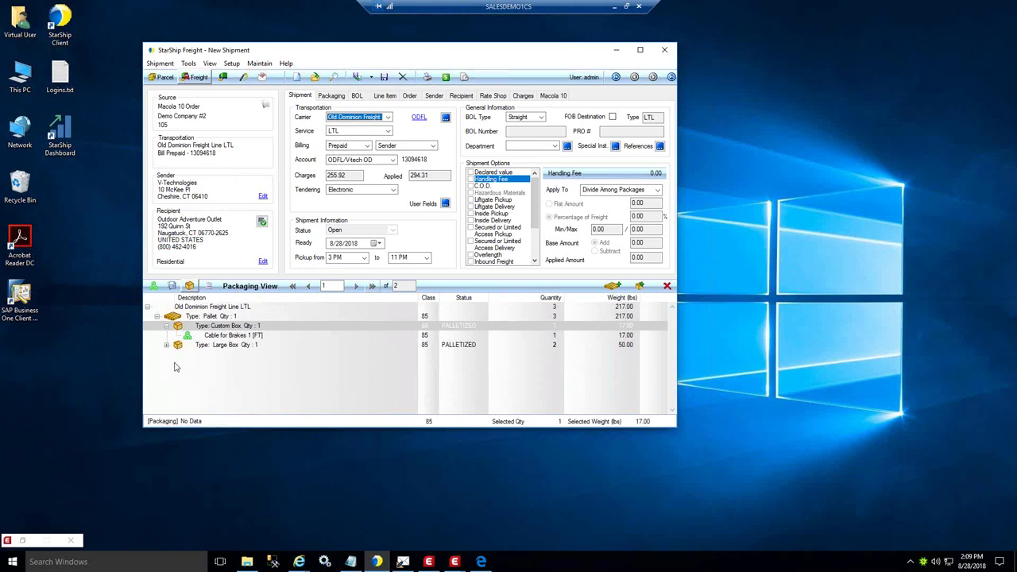
# - Expand the Large Box on the pallet and review the packaging details of the custom box and the pallet
pyautogui.rightClick(226, 350)
pyautogui.click(246, 355)
pyautogui.moveTo(247, 357); pyautogui.dragTo(243, 361)
pyautogui.click(339, 98)
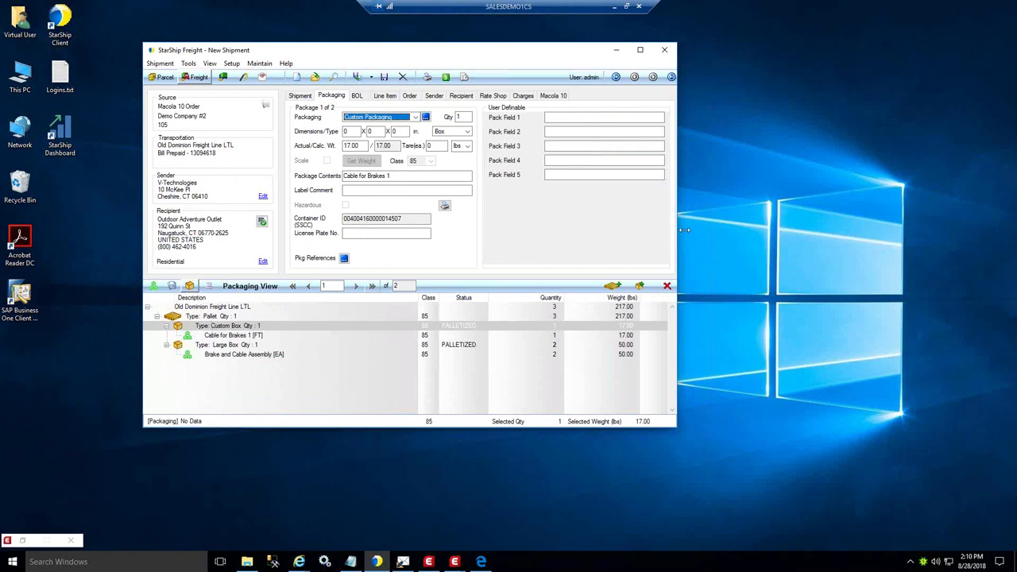
pyautogui.click(459, 117)
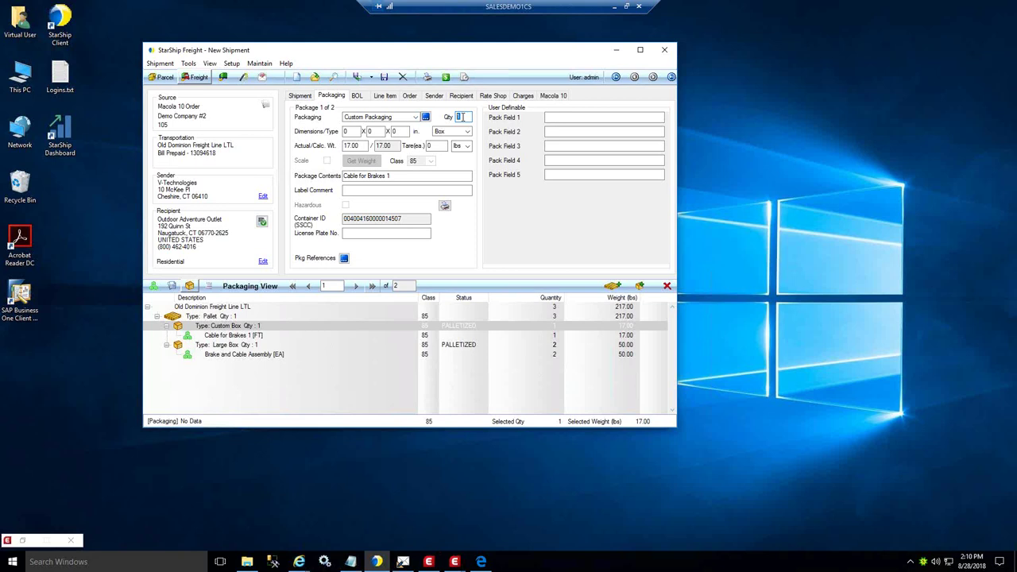
pyautogui.press('Return')
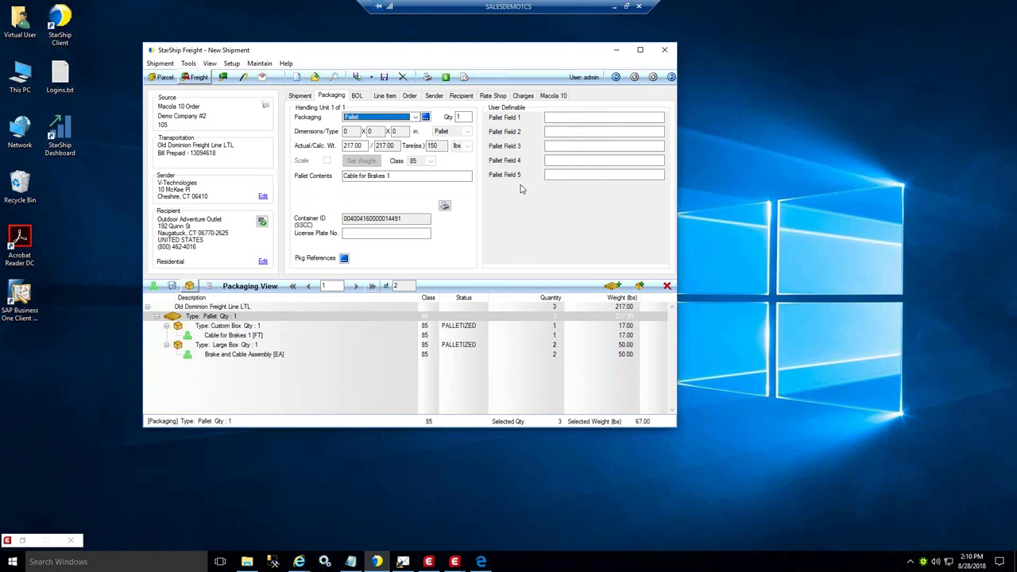
# - Add a related Cable for Brakes 1 order to the shipment with the Shipping Assistant and take it out again
pyautogui.click(243, 77)
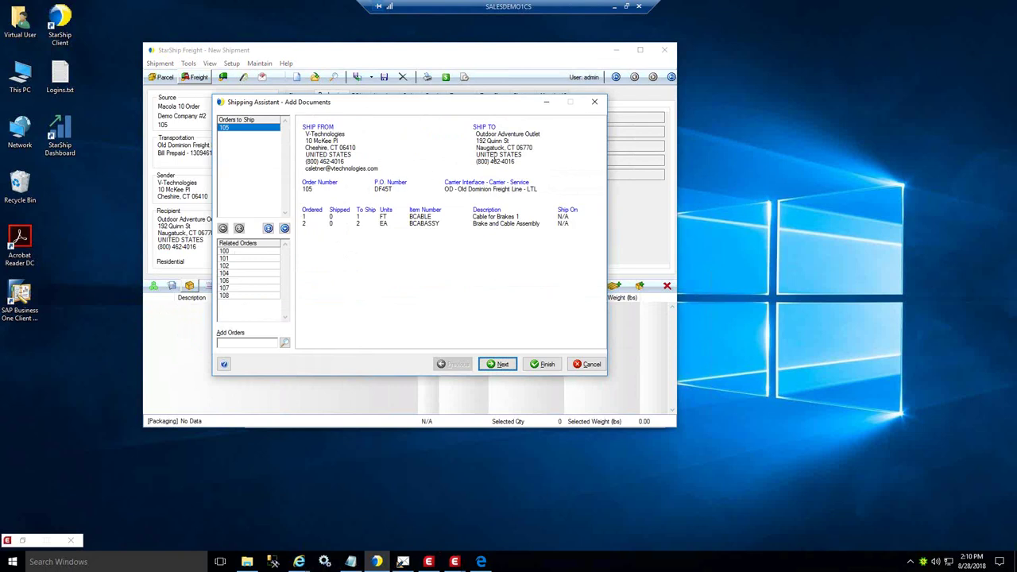
pyautogui.click(231, 288)
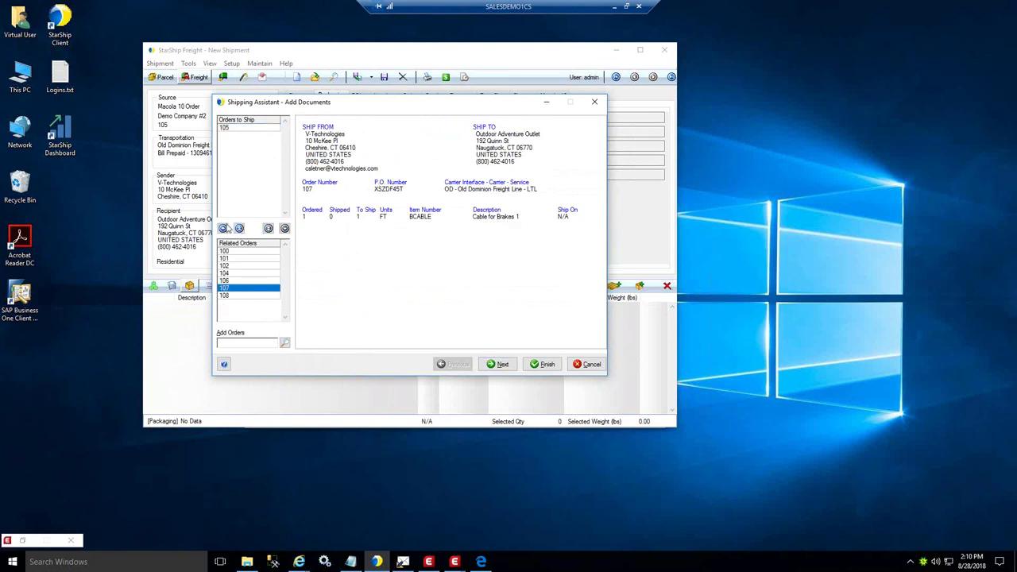
pyautogui.click(222, 228)
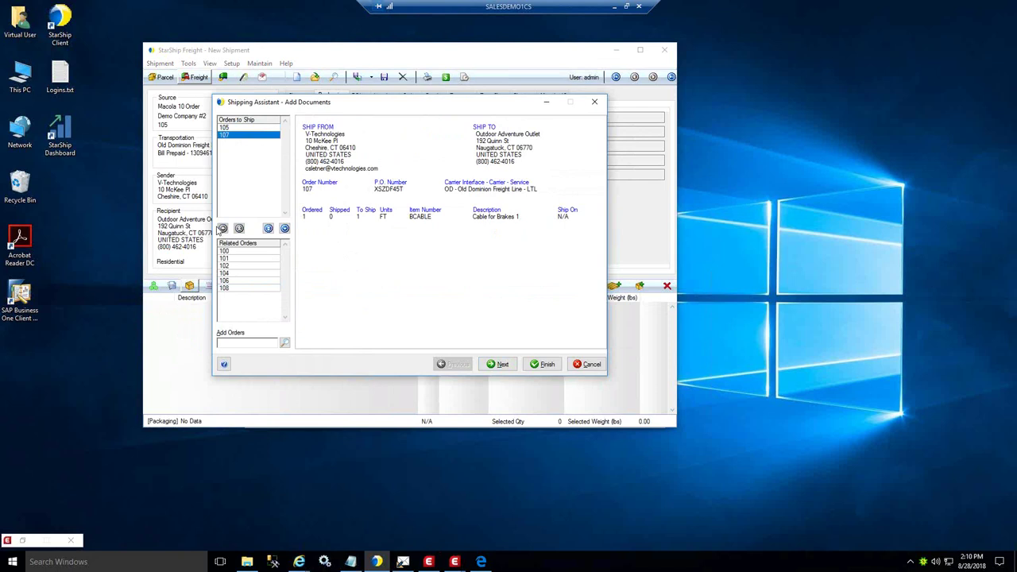
pyautogui.click(284, 228)
# - Browse the order search for further orders to add, cancel it, and finish the Shipping Assistant with only the original order
pyautogui.click(260, 343)
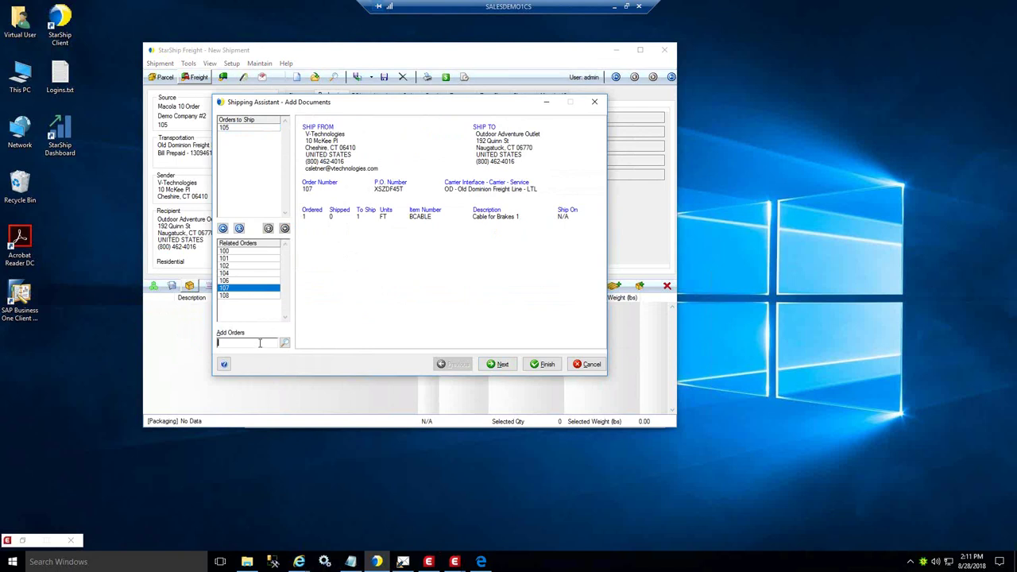
pyautogui.click(284, 342)
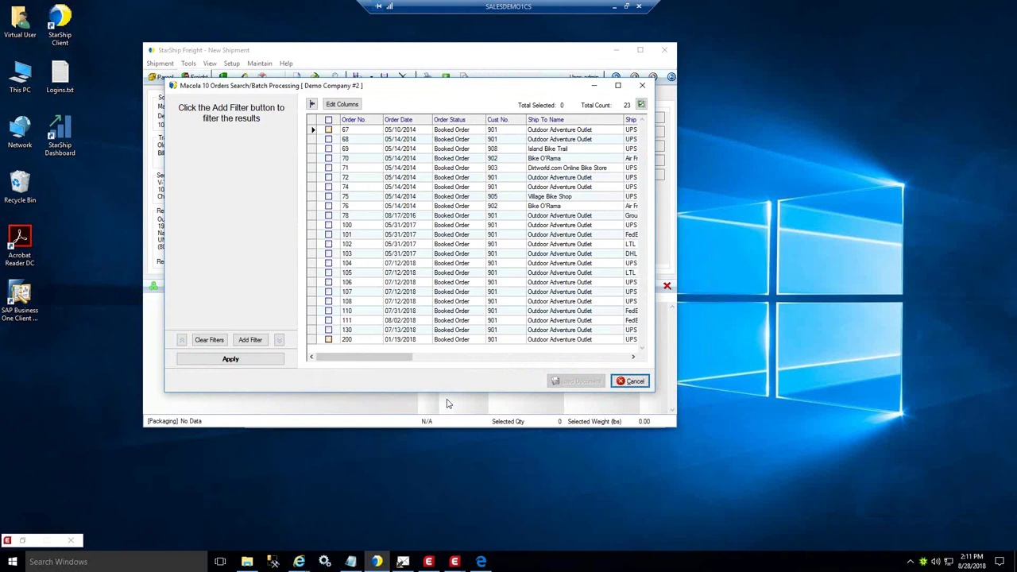
pyautogui.click(630, 381)
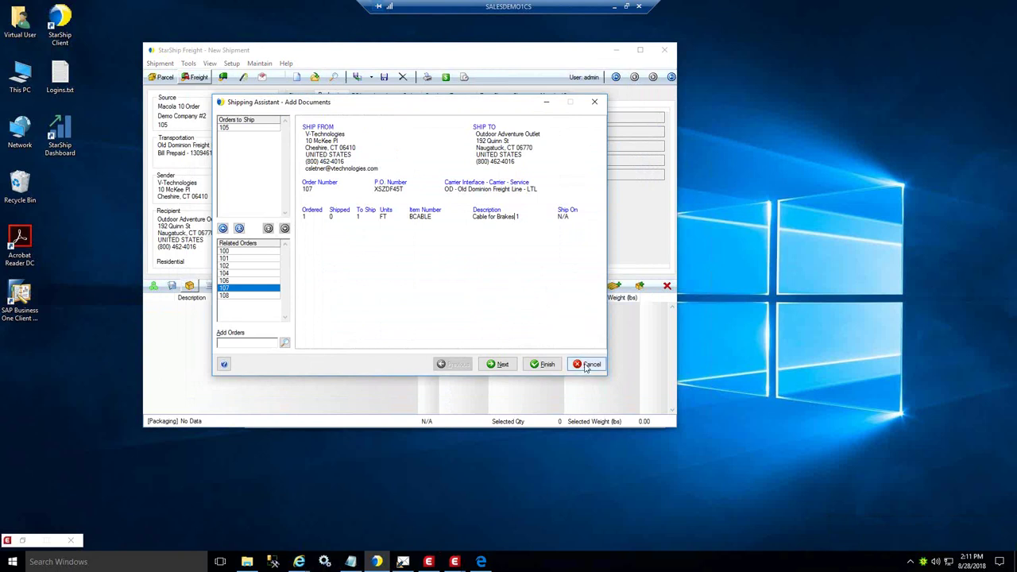
pyautogui.click(543, 365)
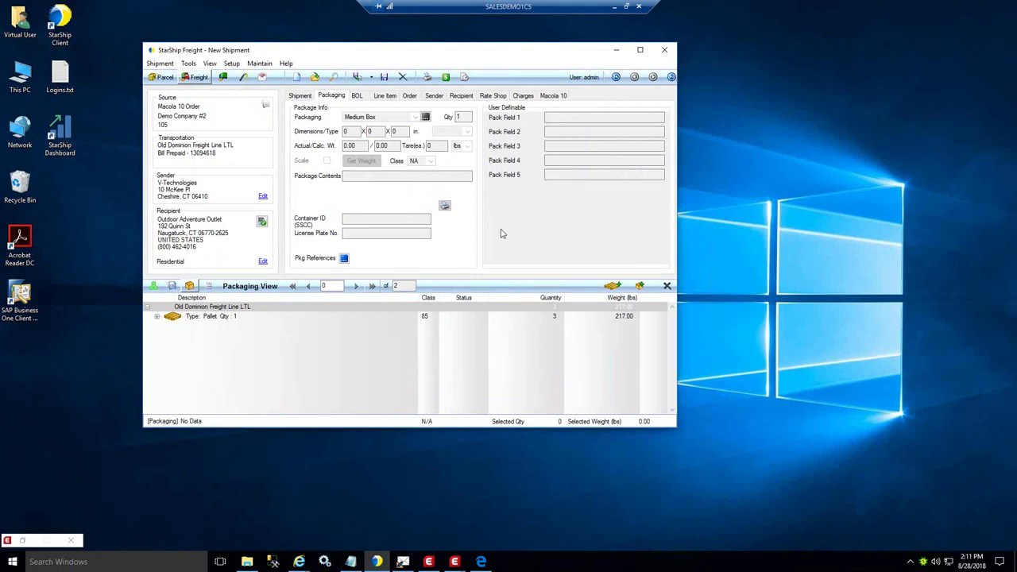
# - Rate shop the shipment with the Freight Carriers scenario, review the quotes and sort them by delivery date
pyautogui.click(445, 78)
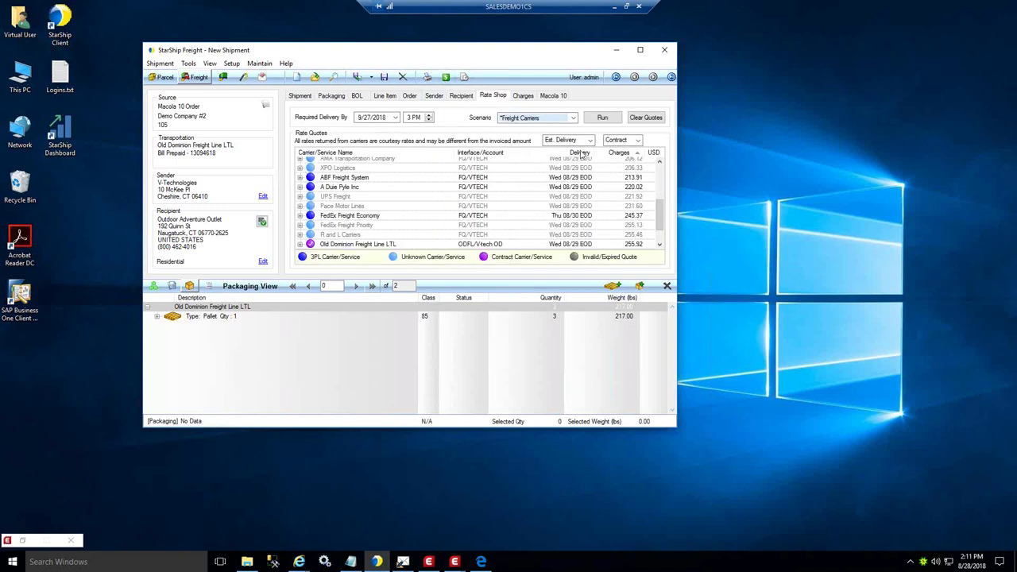
pyautogui.moveTo(654, 223); pyautogui.dragTo(664, 178)
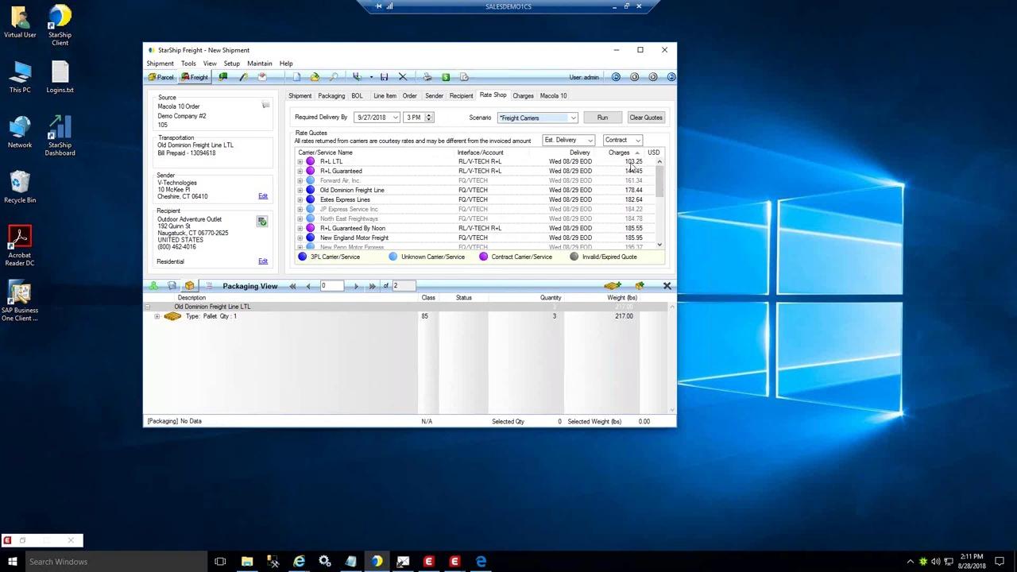
pyautogui.moveTo(656, 185); pyautogui.dragTo(659, 231)
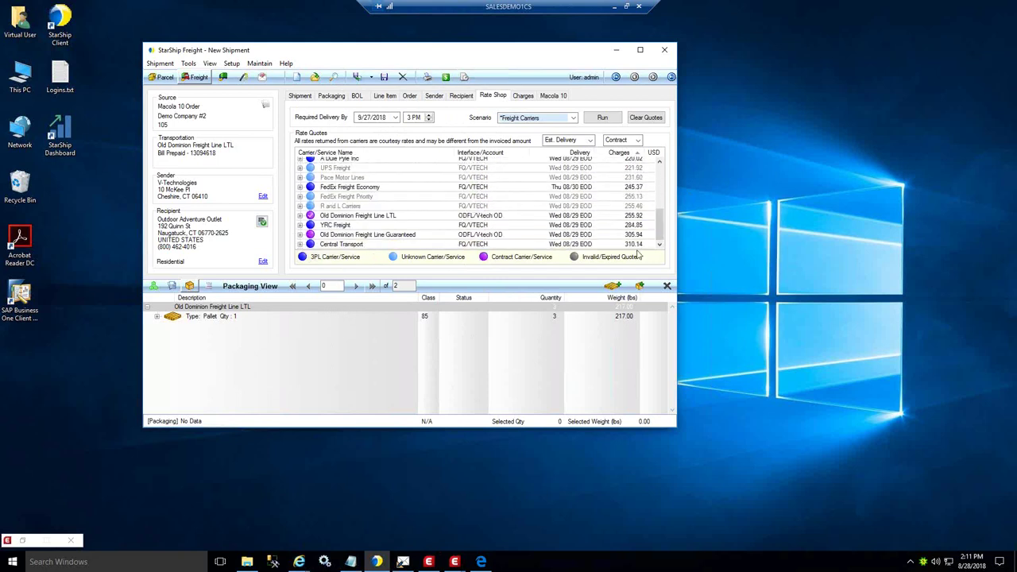
pyautogui.click(573, 152)
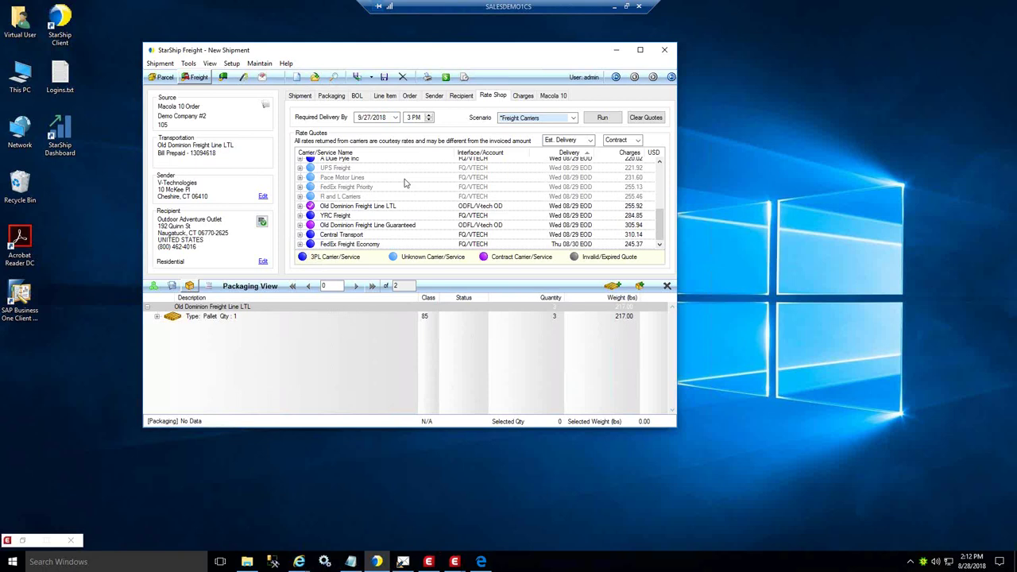
# - Return to the shipment details and process the Old Dominion Freight LTL shipment
pyautogui.click(296, 96)
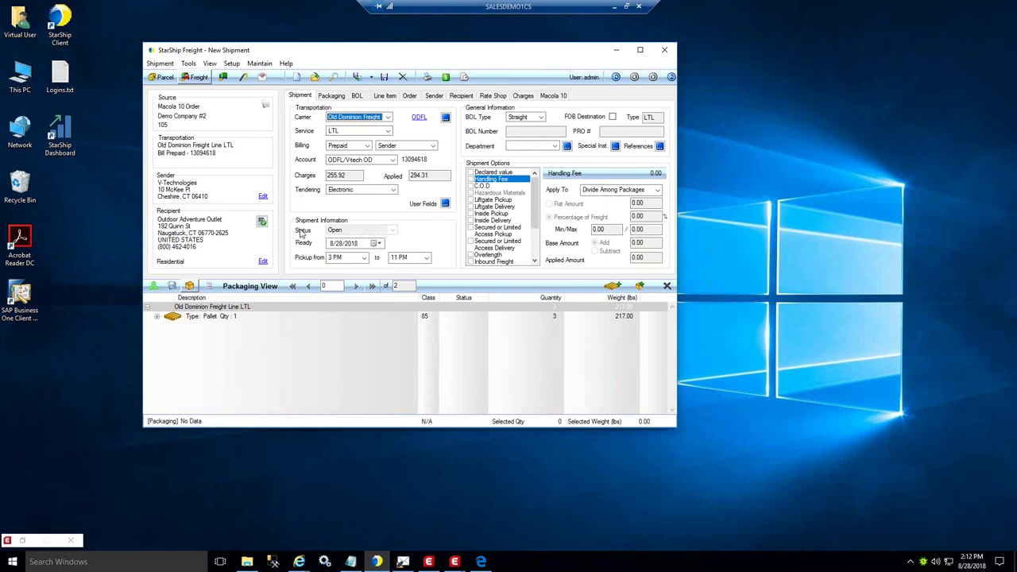
pyautogui.click(358, 78)
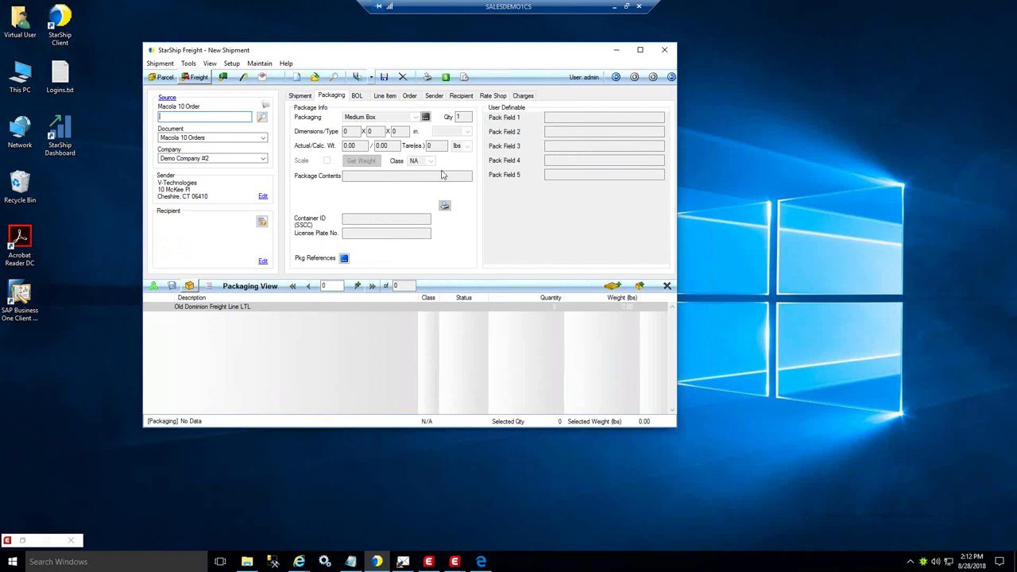
# - Switch to the Macola OE Order View, open the shipped order and read the shipment details written to its header comments
pyautogui.click(616, 49)
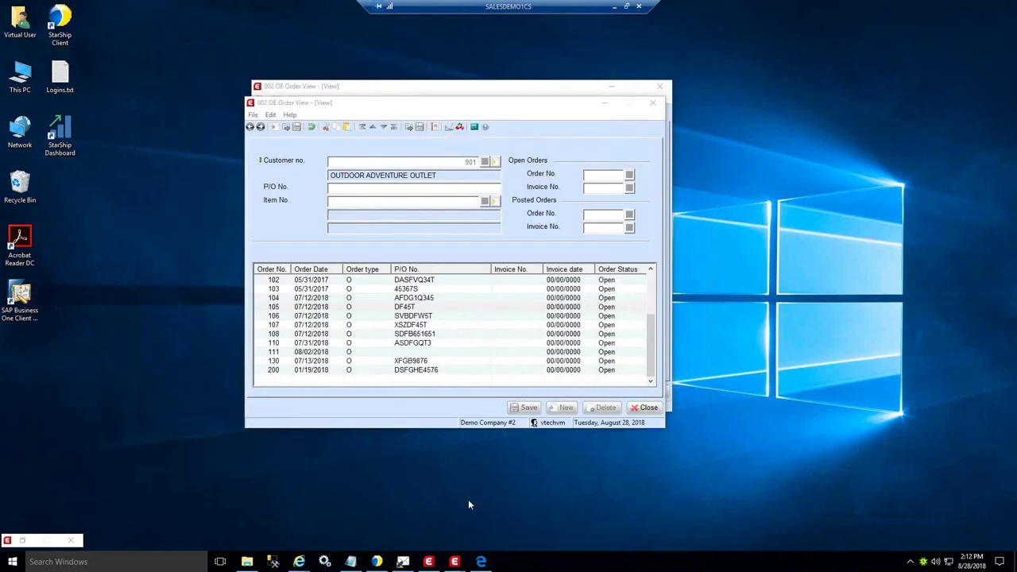
pyautogui.click(551, 147)
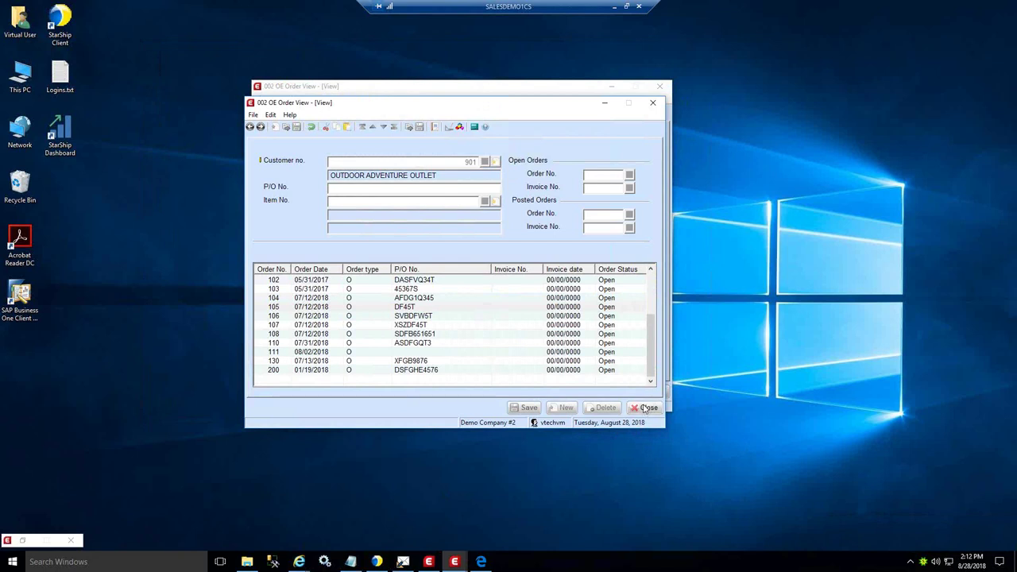
pyautogui.click(584, 92)
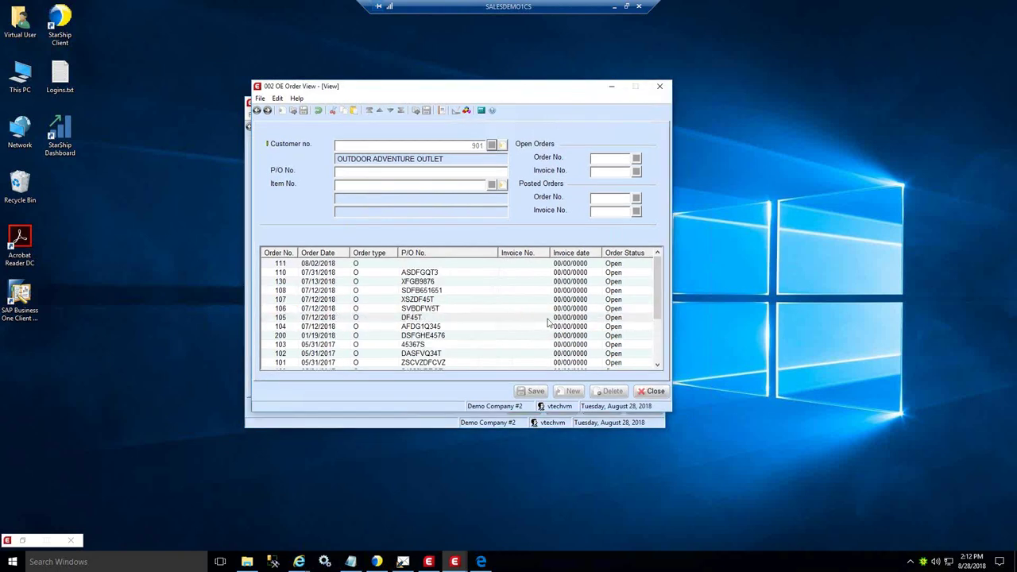
pyautogui.doubleClick(548, 318)
pyautogui.click(450, 213)
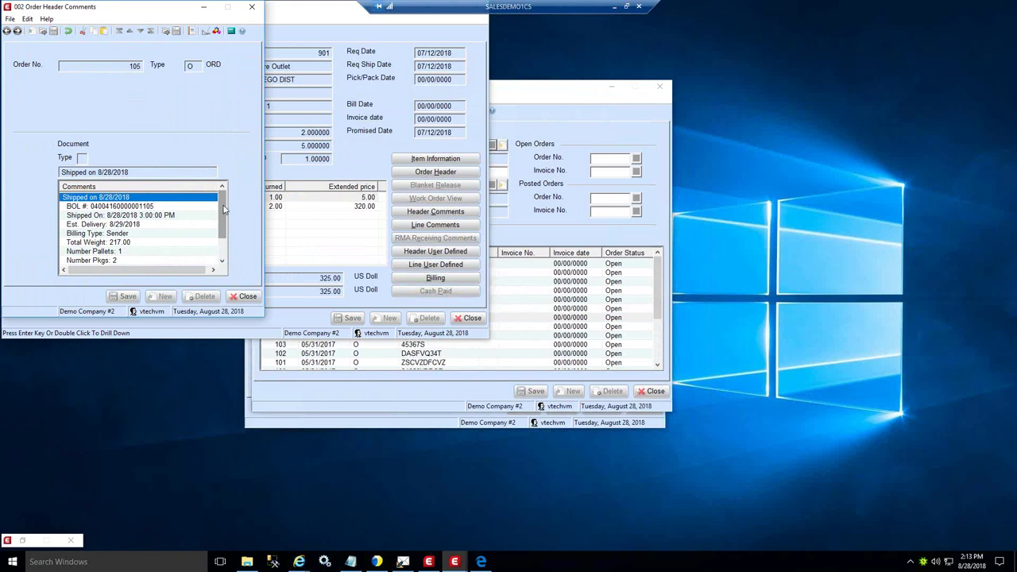
pyautogui.scroll(-1, 224, 209)
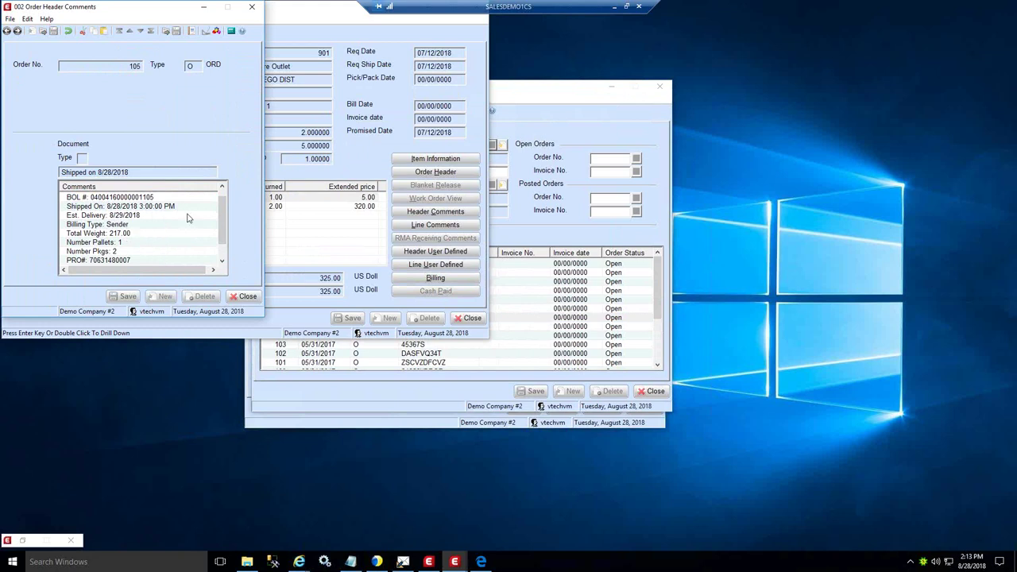
pyautogui.moveTo(224, 216); pyautogui.dragTo(225, 231)
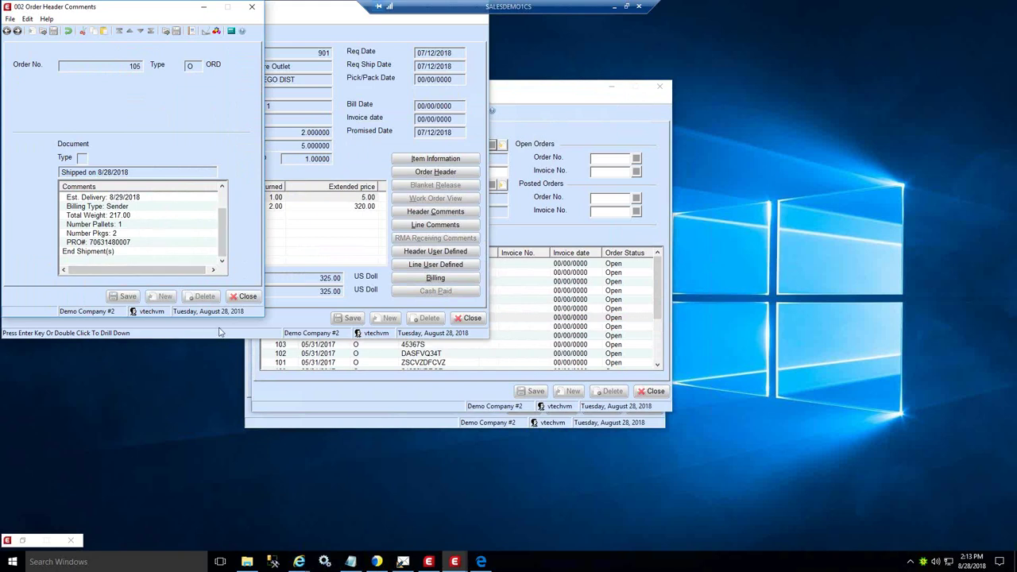
pyautogui.click(247, 298)
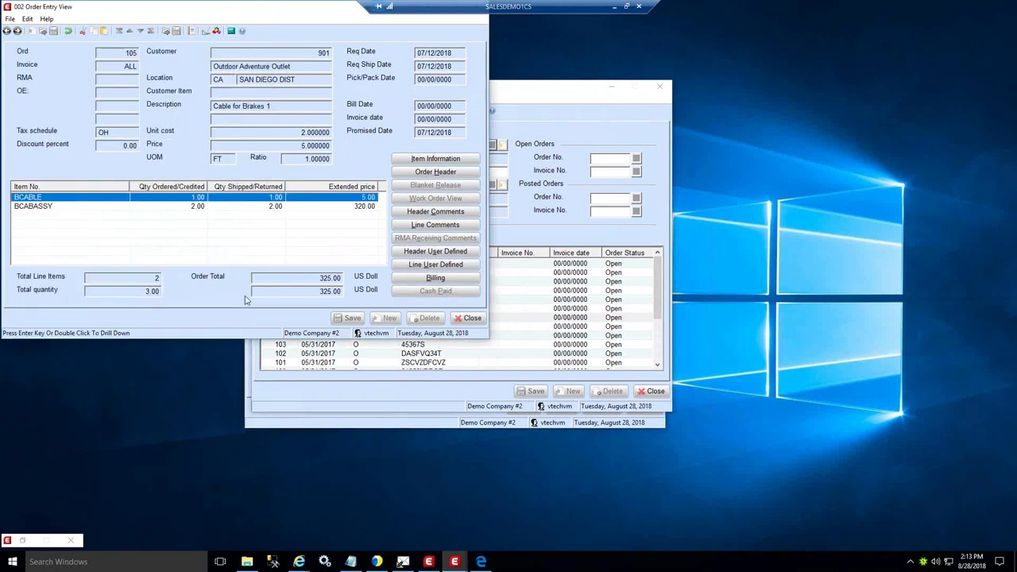
# - Close the order entry view, reopen the same order and display its billing information
pyautogui.click(467, 320)
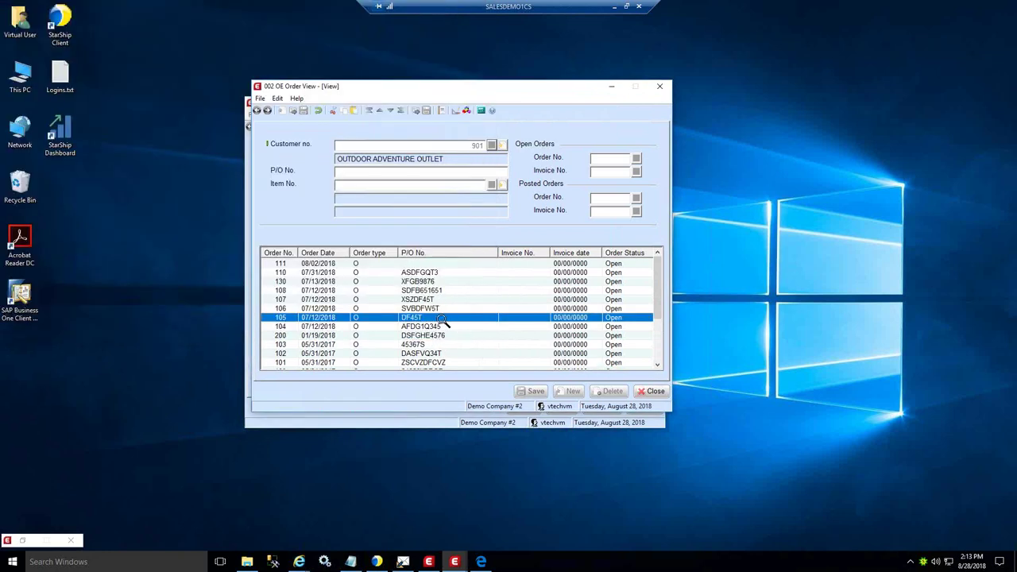
pyautogui.doubleClick(443, 320)
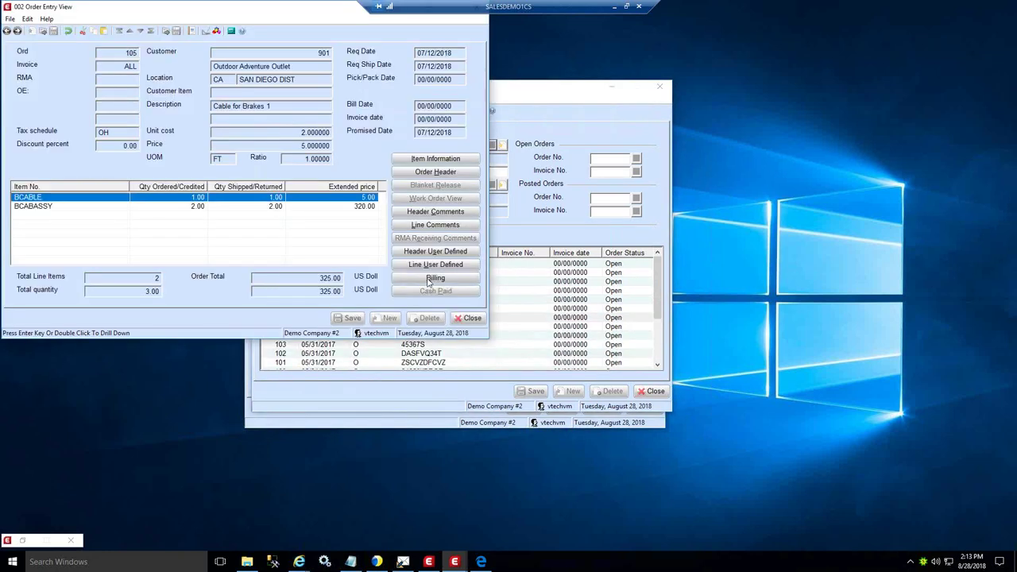
pyautogui.click(430, 279)
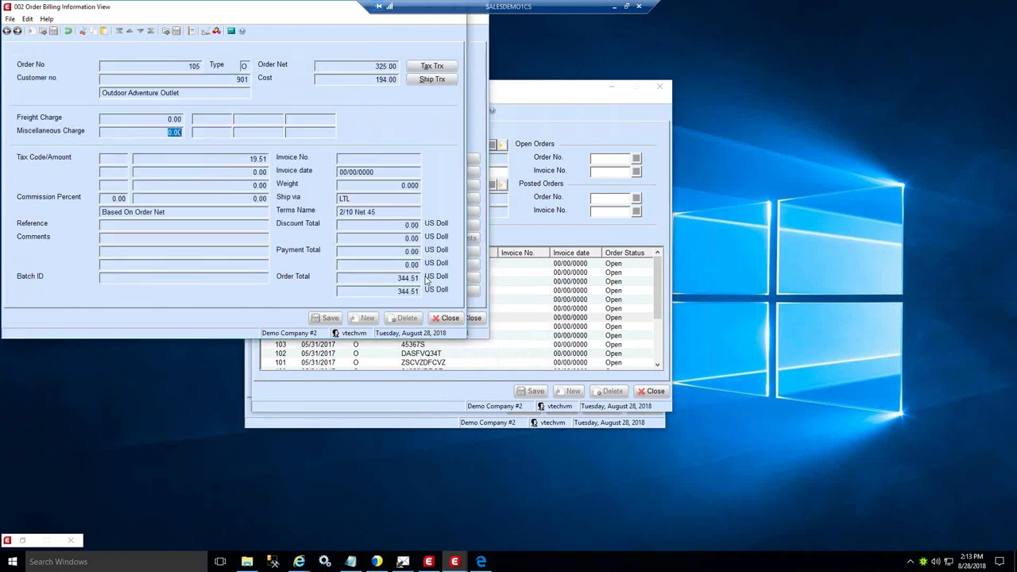
# - View the order's manifest shipping transactions, then close the billing and order entry windows and put away the OE Order View
pyautogui.click(178, 118)
pyautogui.click(441, 82)
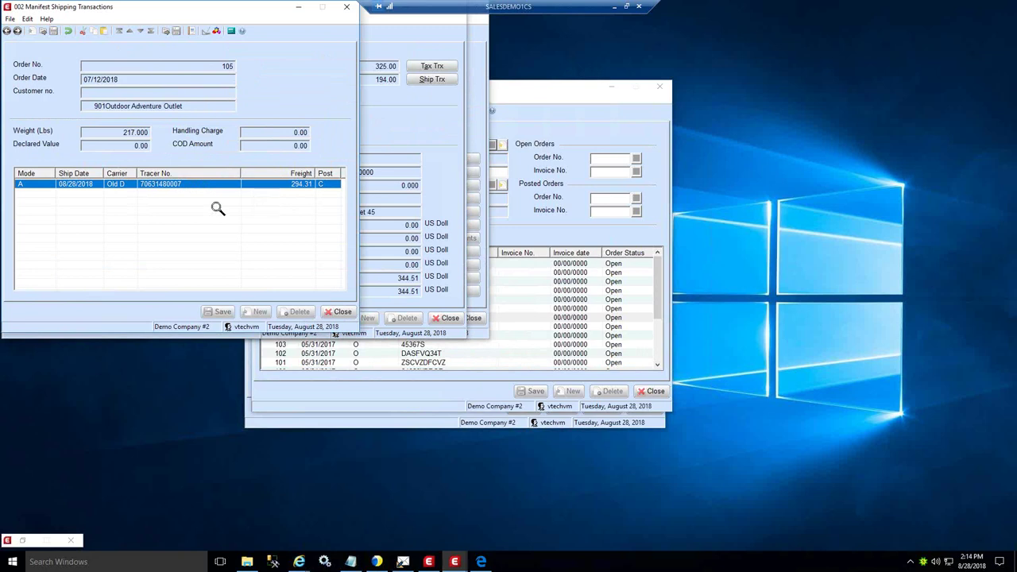
pyautogui.click(340, 313)
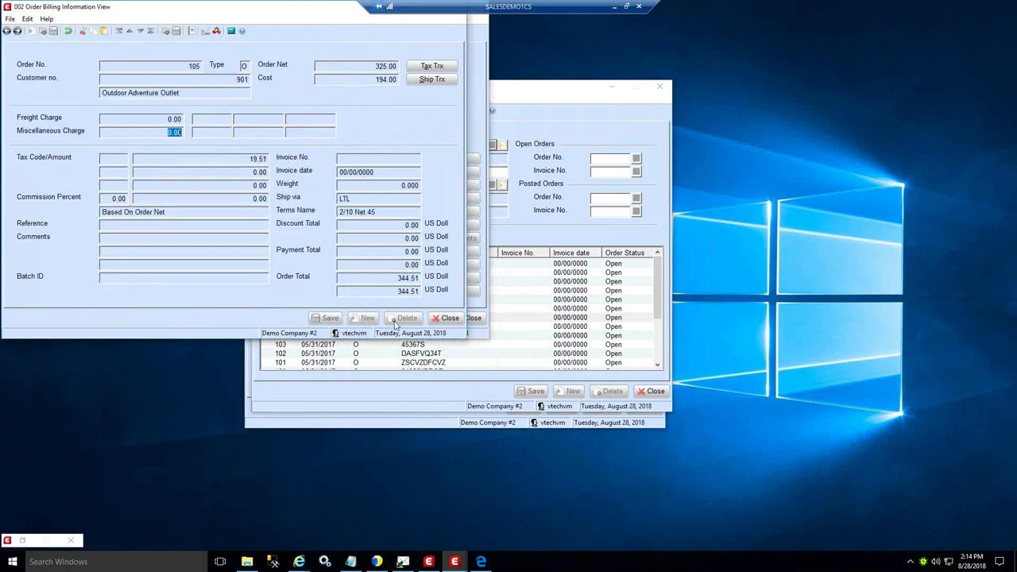
pyautogui.click(448, 318)
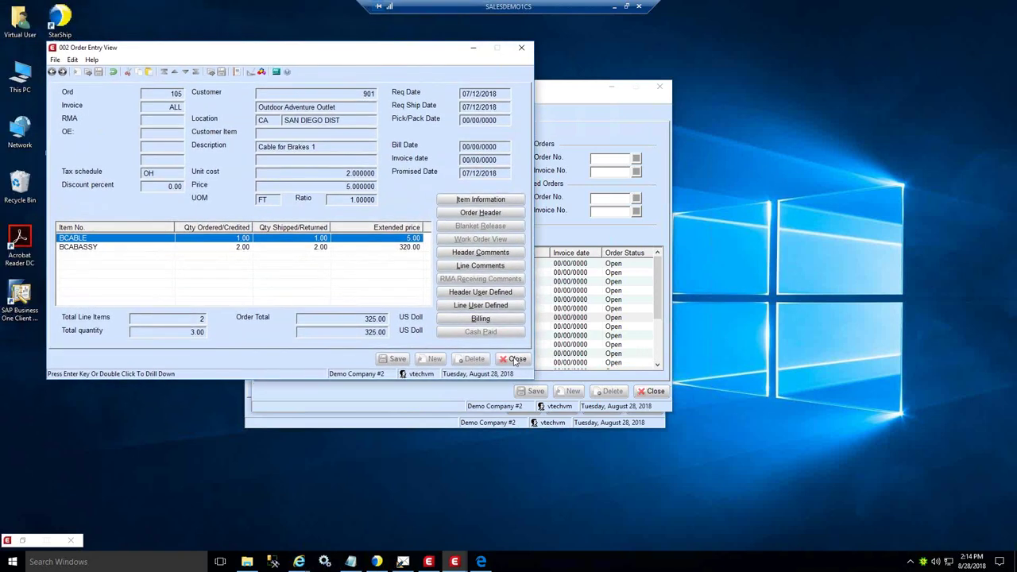
pyautogui.click(515, 360)
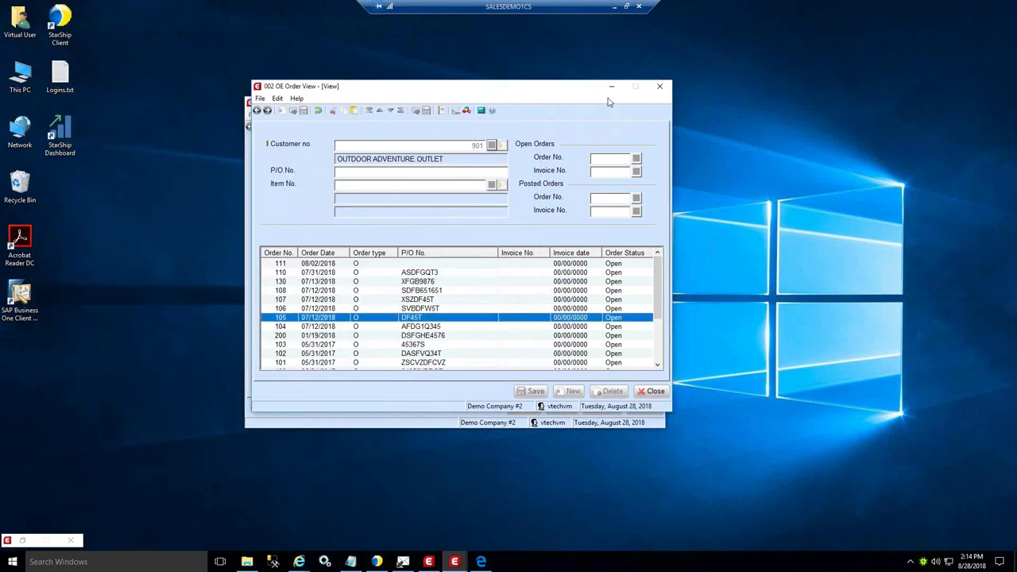
pyautogui.click(611, 87)
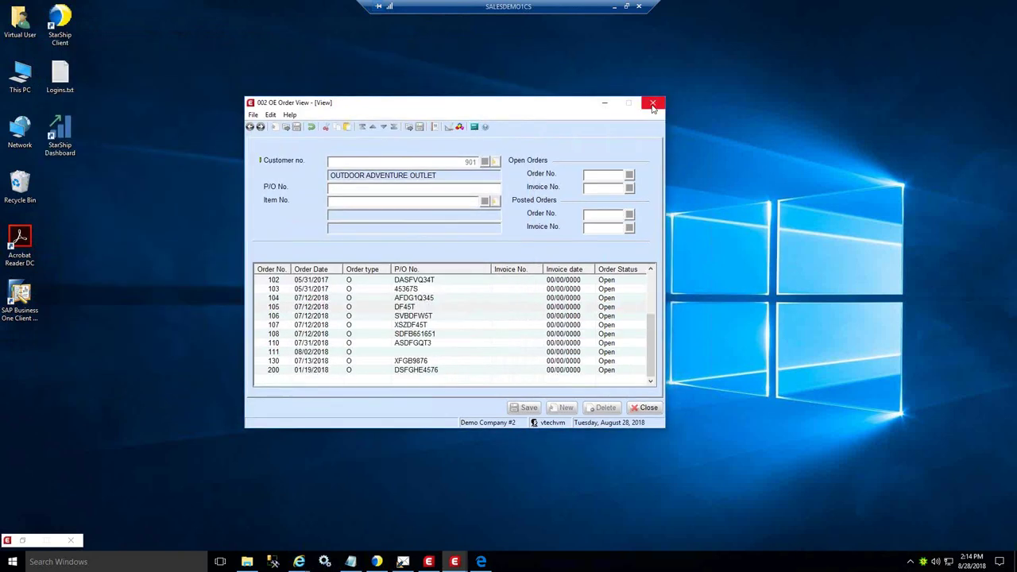
# - Switch to StarShip, open inventory item BCABLE and view its Custom Packaging scenario without changing it
pyautogui.click(380, 561)
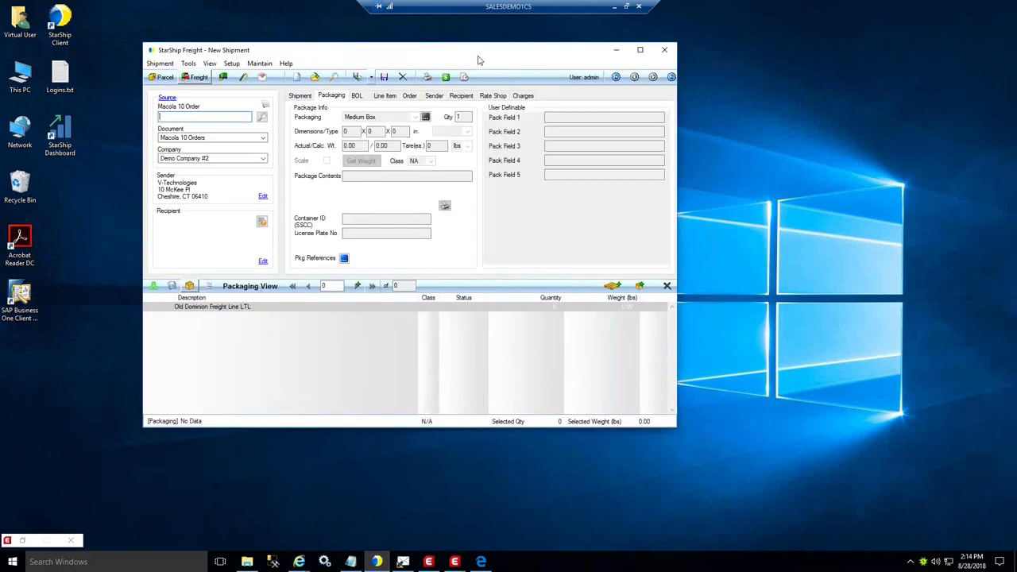
pyautogui.click(259, 63)
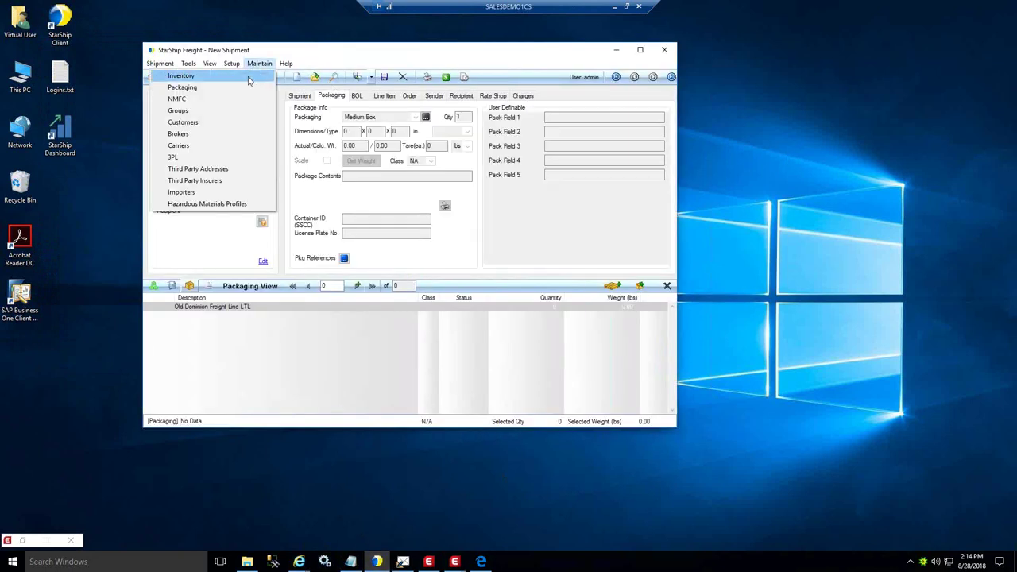
pyautogui.click(249, 77)
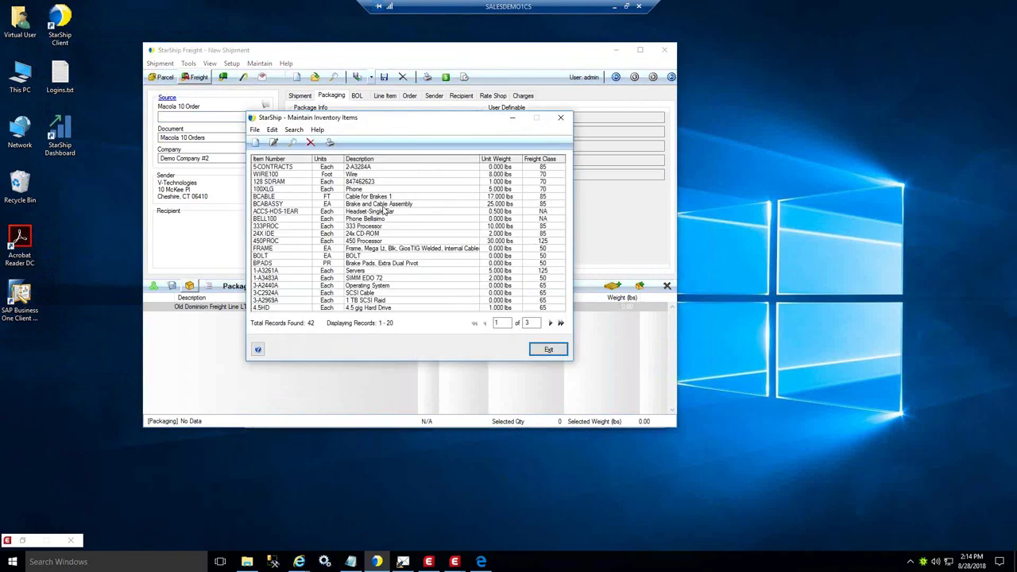
pyautogui.click(387, 197)
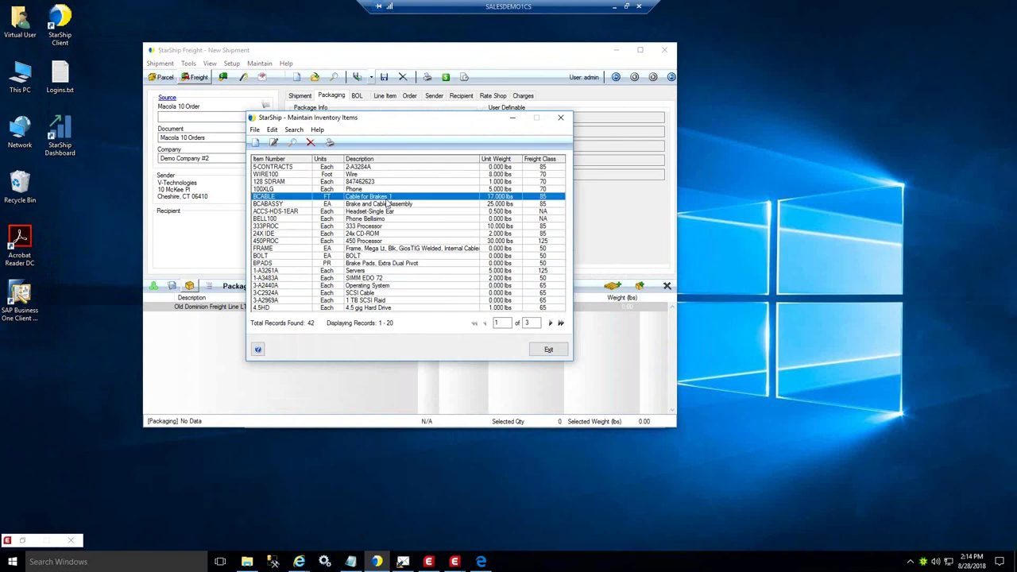
pyautogui.doubleClick(387, 203)
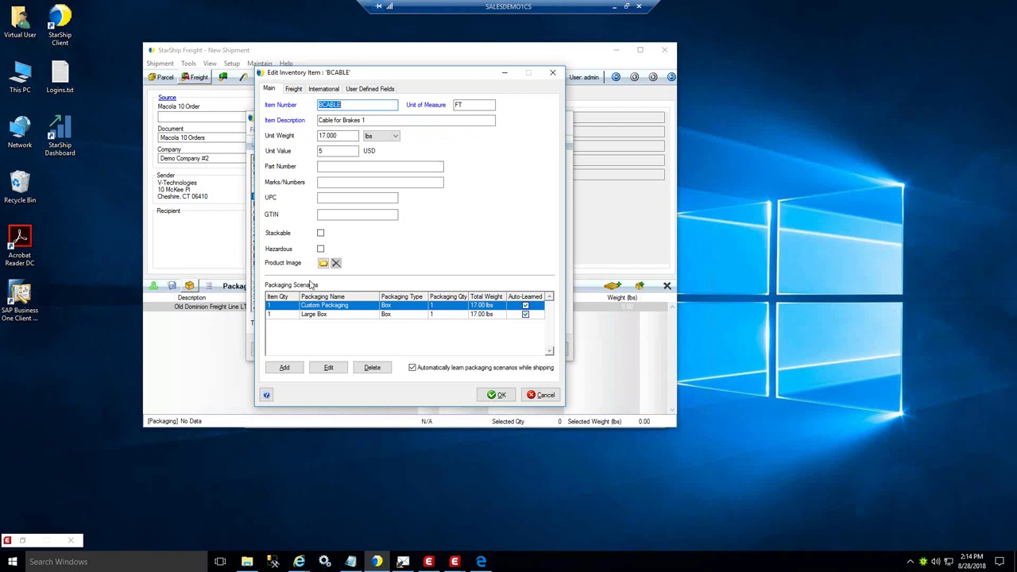
pyautogui.click(327, 369)
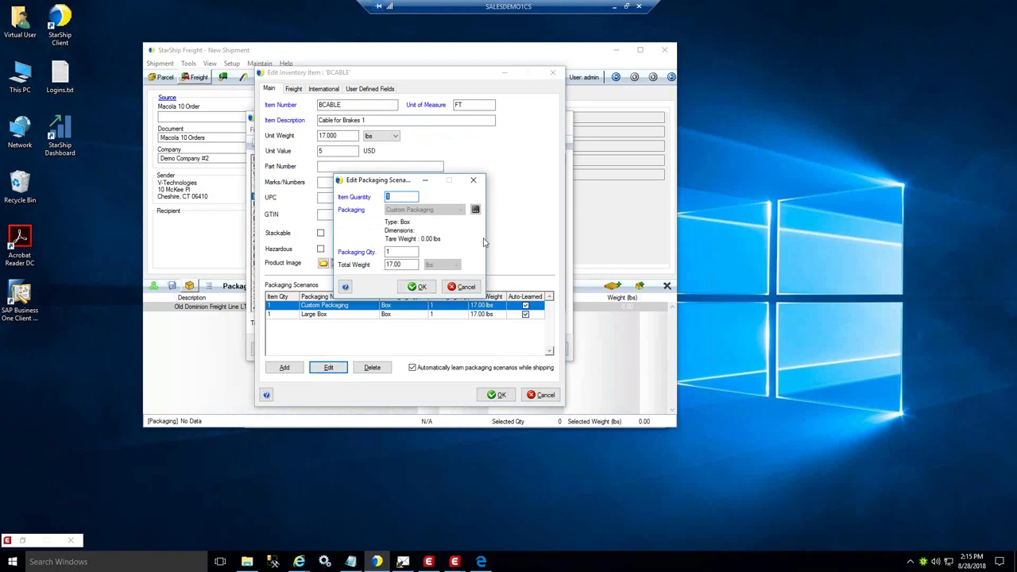
pyautogui.click(467, 287)
# - Review BCABLE's freight settings, including the available groups, and close the item and the inventory list
pyautogui.click(293, 89)
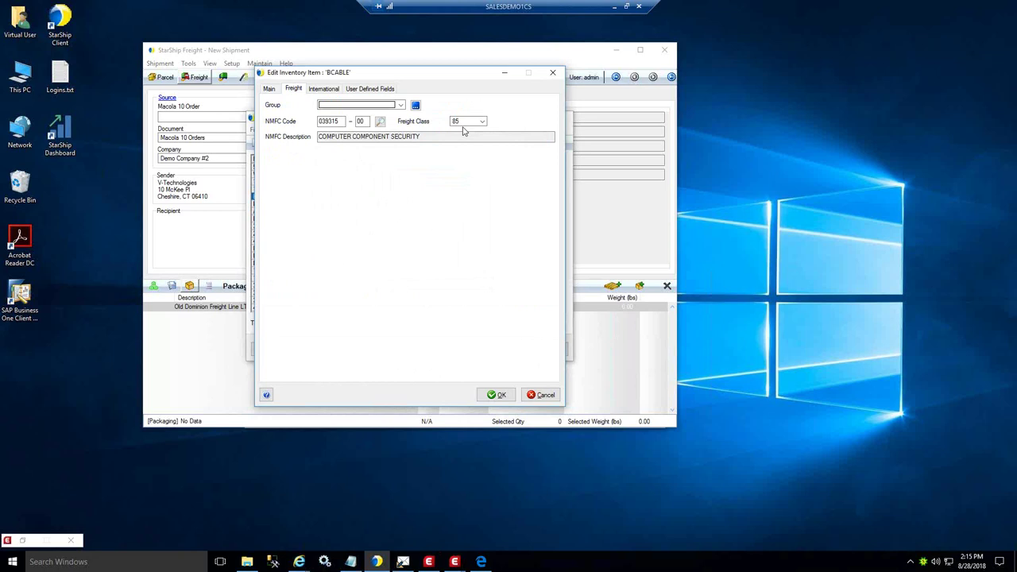
pyautogui.click(401, 106)
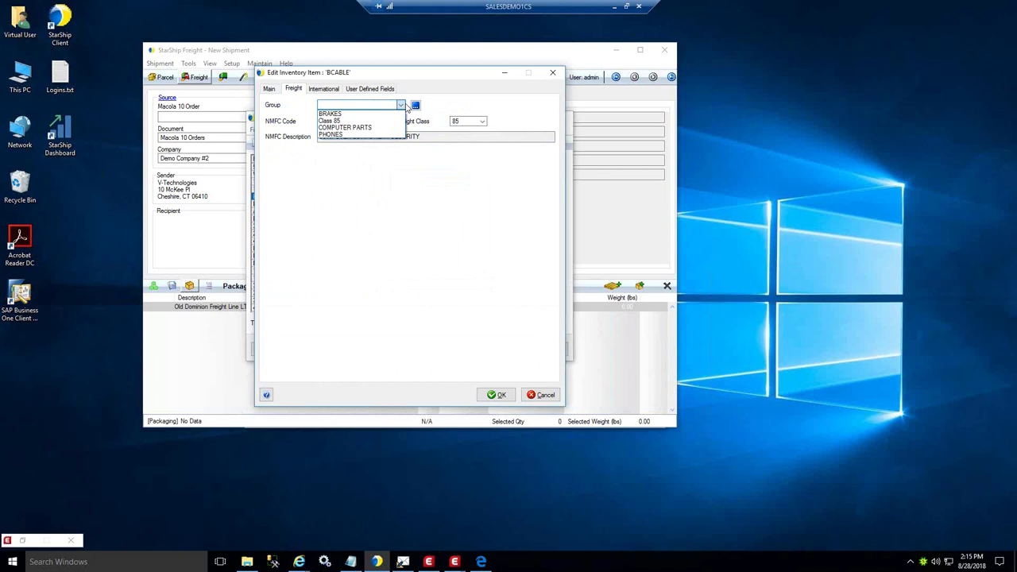
pyautogui.click(482, 199)
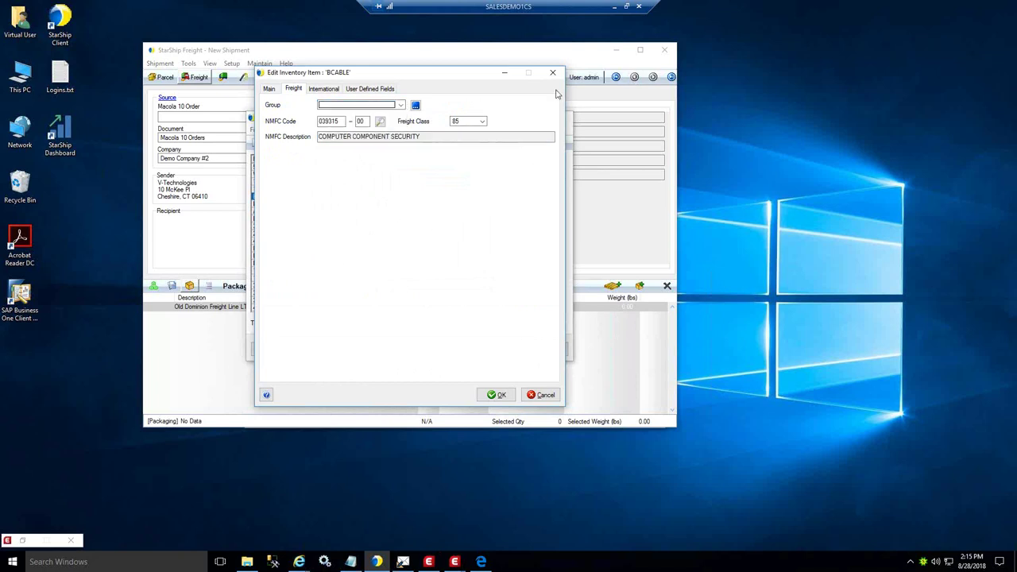
pyautogui.click(555, 74)
pyautogui.click(561, 116)
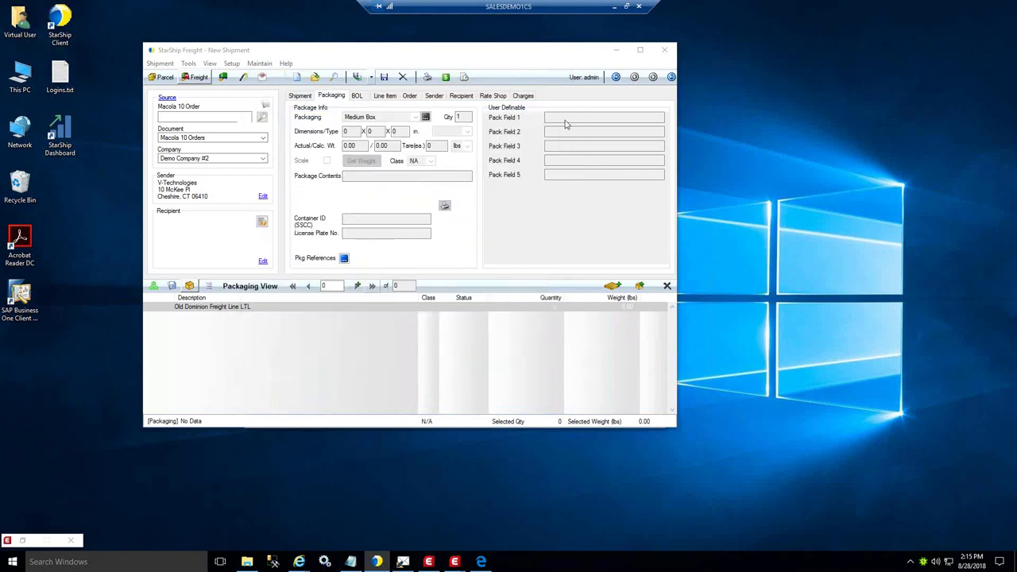
# - Open the Freight Bill of Lading preferences and review the choices for classifying and grouping items
pyautogui.click(231, 64)
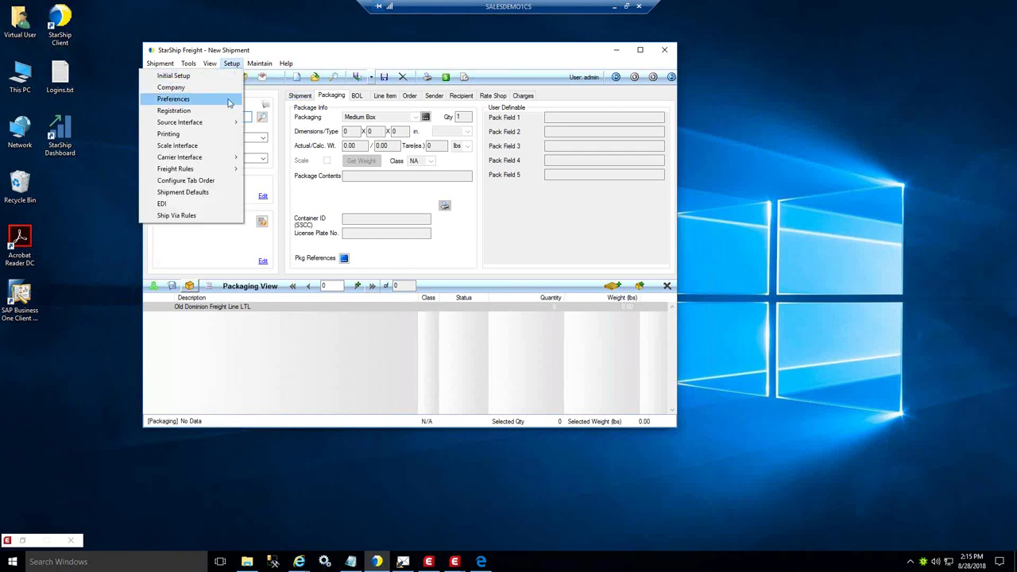
pyautogui.click(228, 100)
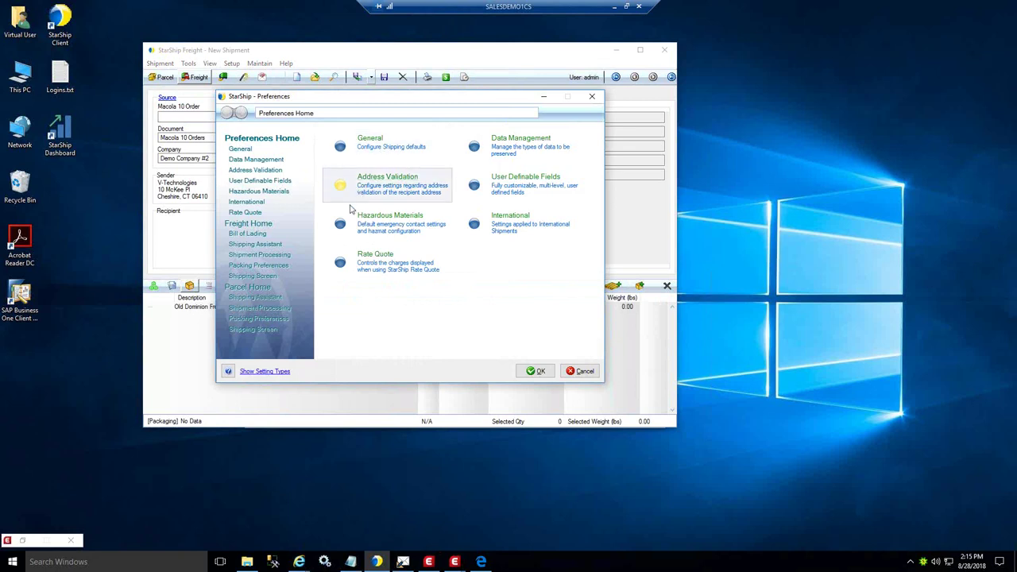
pyautogui.click(250, 235)
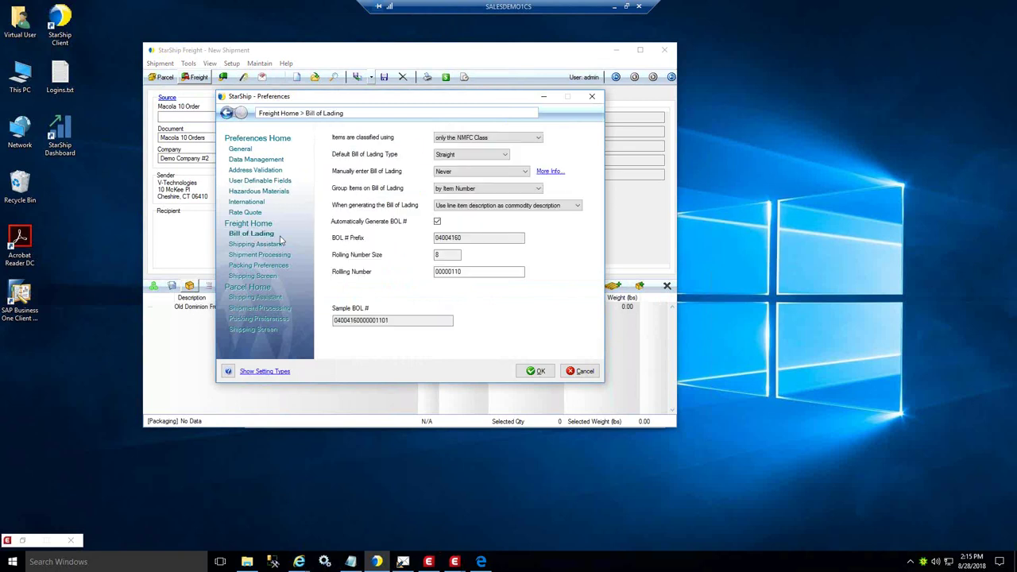
pyautogui.click(537, 139)
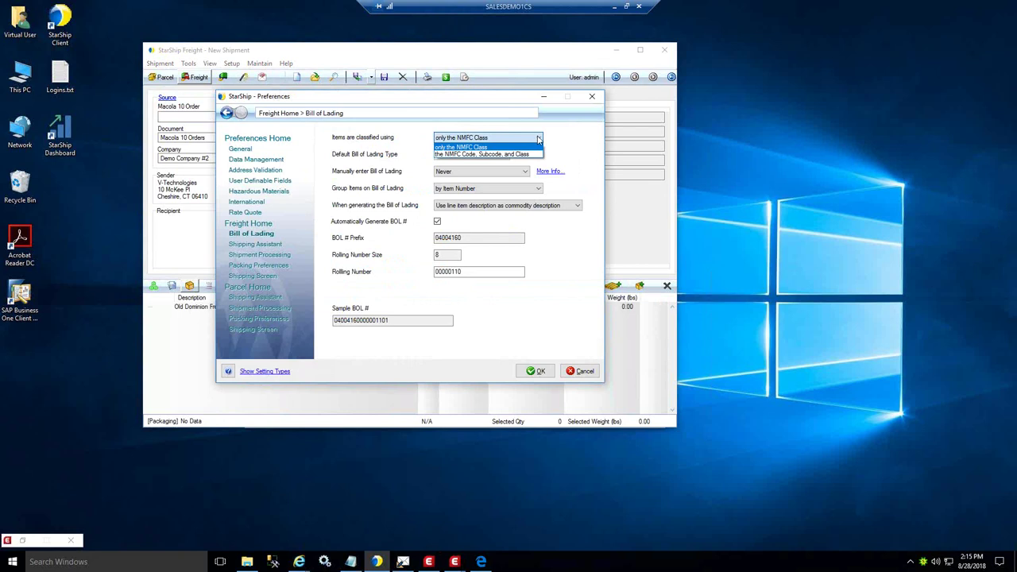
pyautogui.click(537, 139)
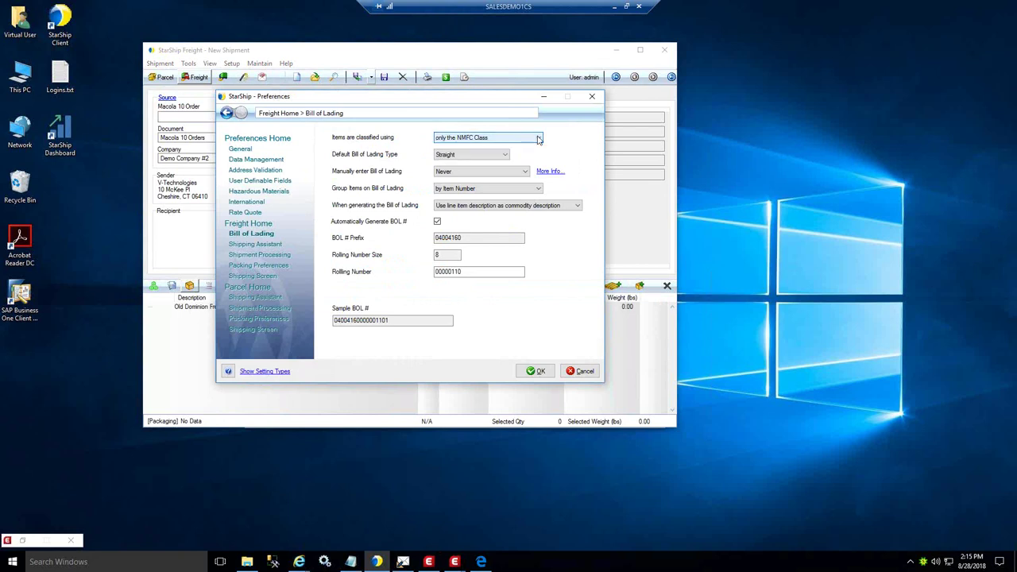
pyautogui.click(539, 189)
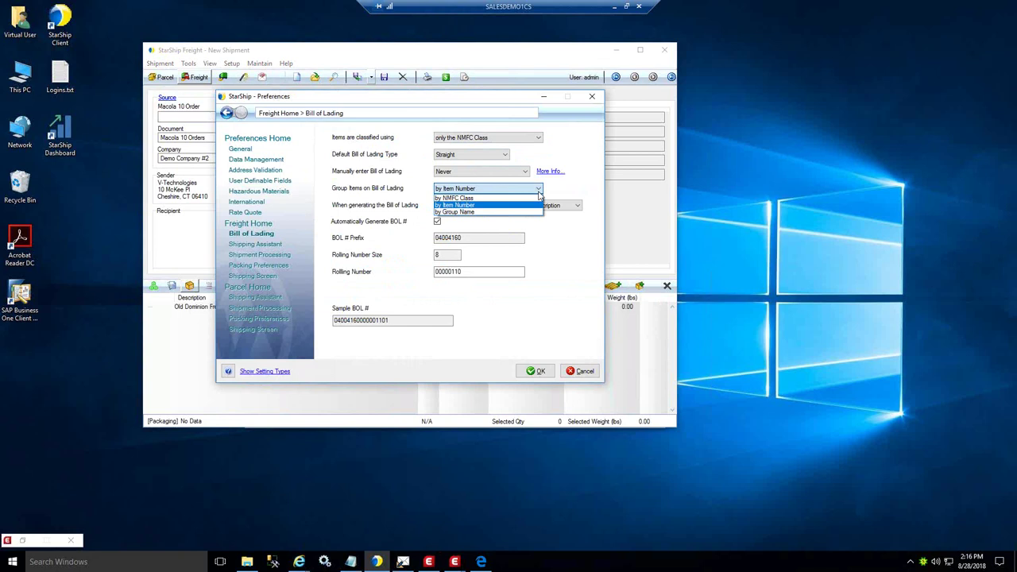
pyautogui.click(591, 191)
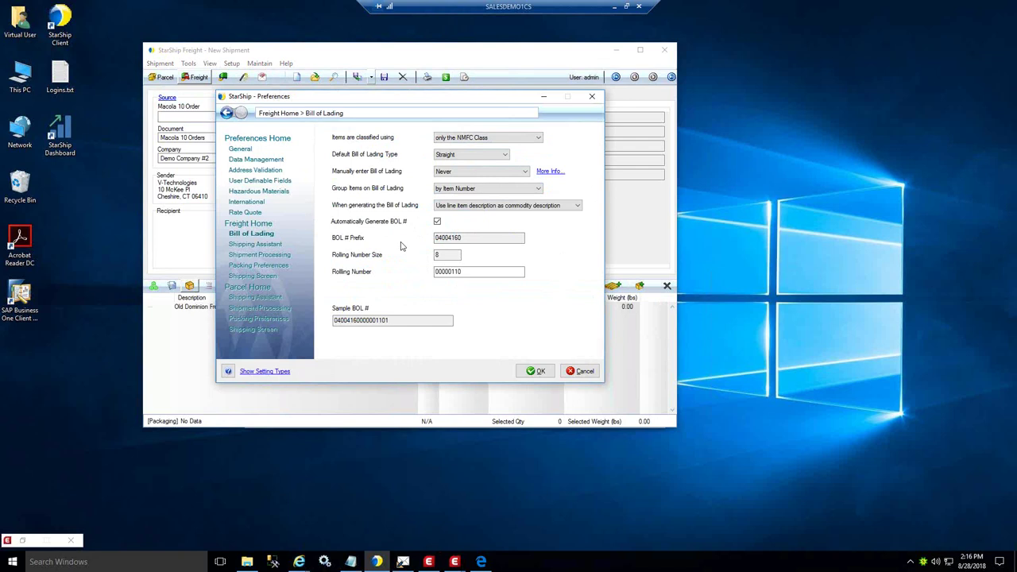
# - Review the Freight preferences for Shipping Assistant, Shipment Processing and Packing Preferences, and leave the preferences without saving
pyautogui.click(246, 245)
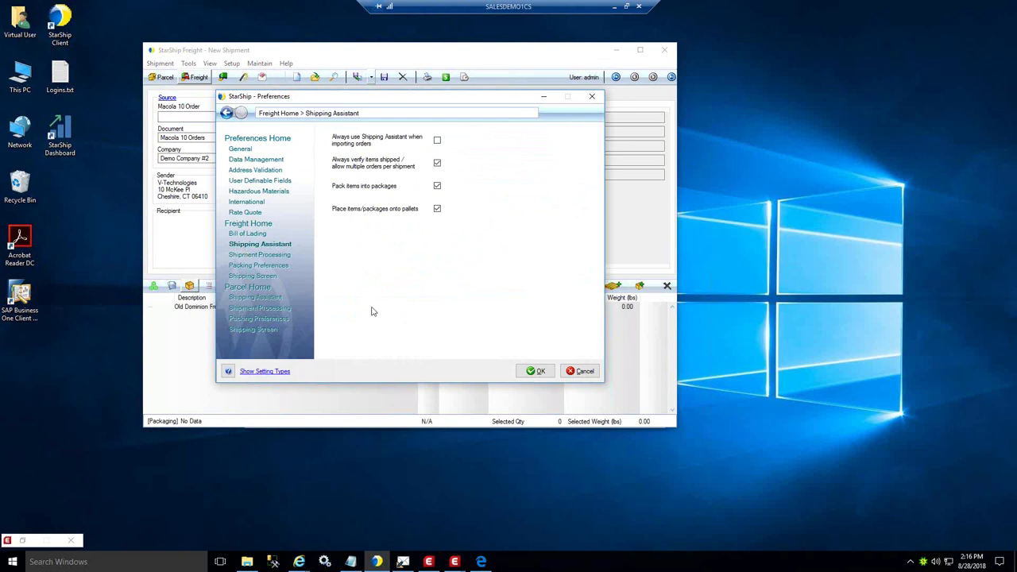
pyautogui.click(262, 255)
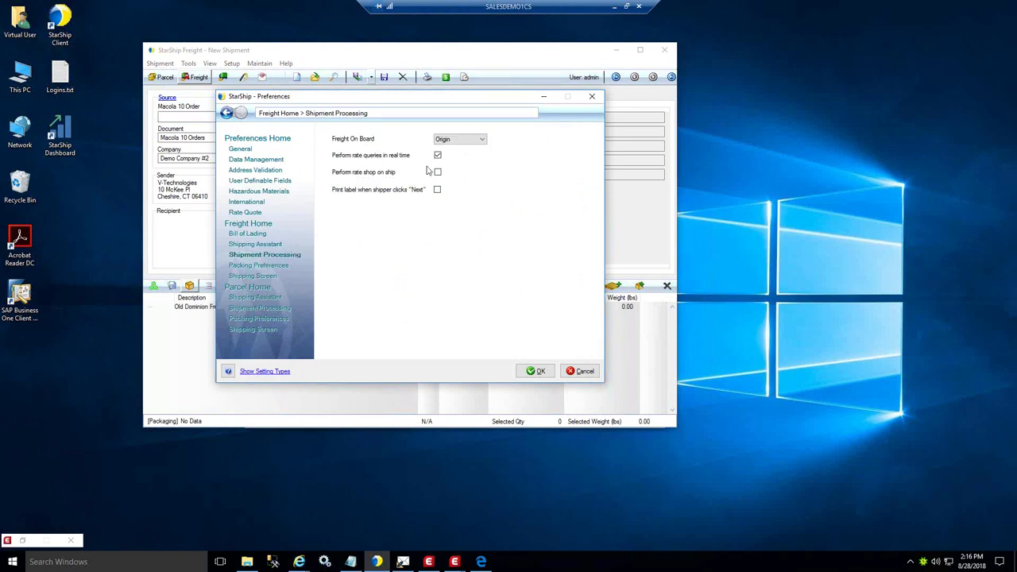
pyautogui.click(254, 266)
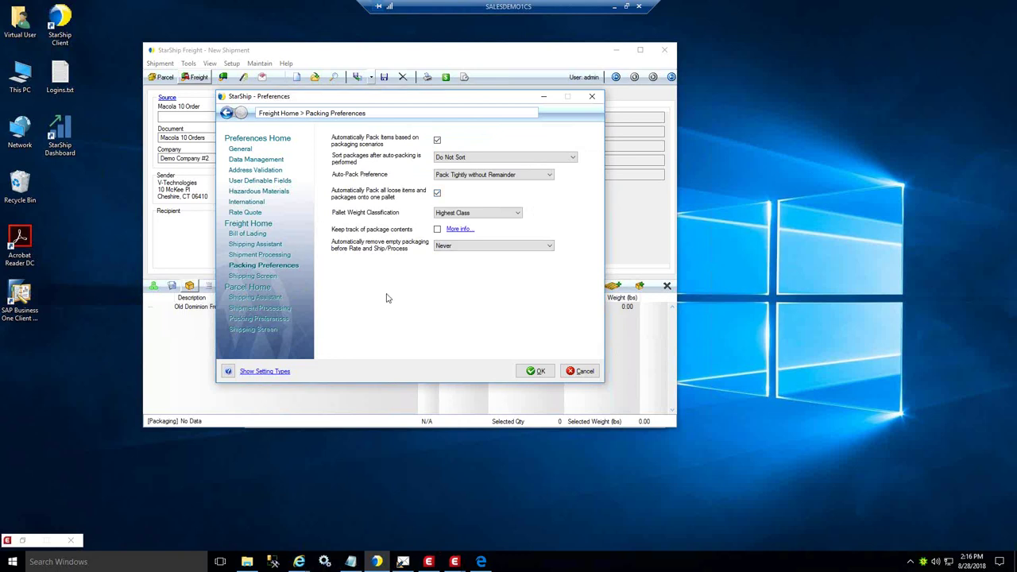
pyautogui.click(583, 371)
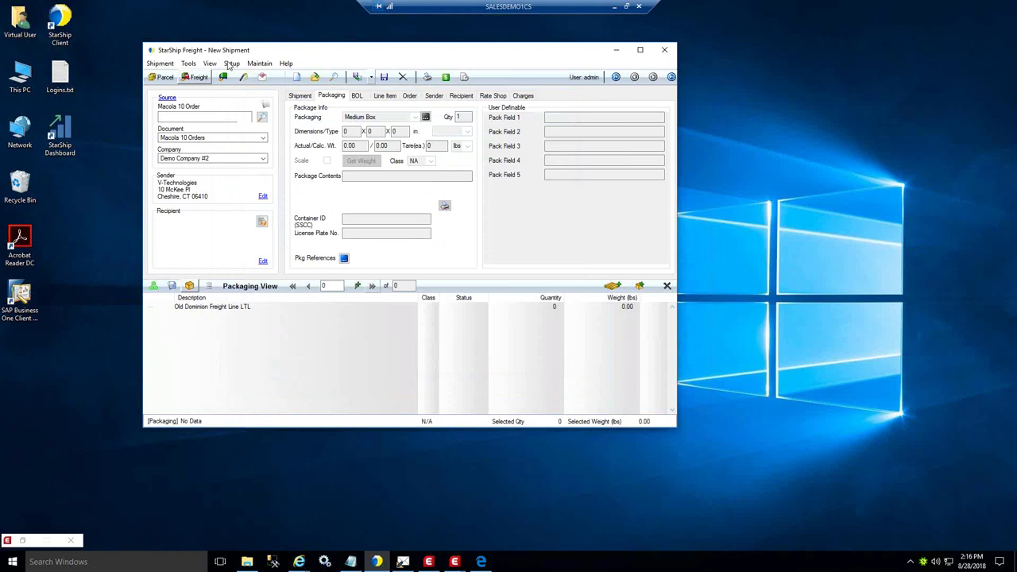
# - Display the shipment details and open the Macola 10.6 interface customization for the Orders document
pyautogui.click(300, 96)
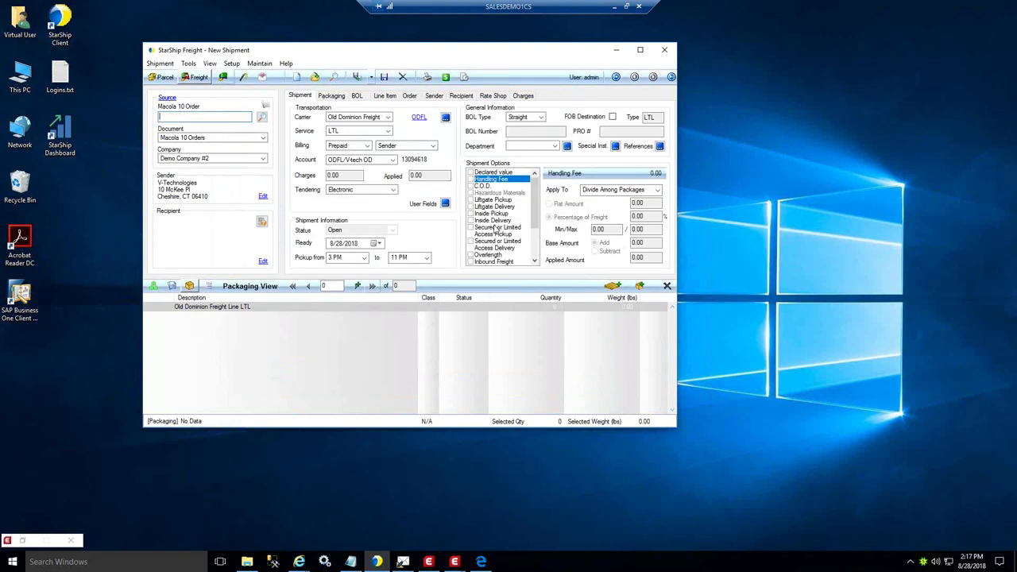
pyautogui.click(236, 69)
pyautogui.moveTo(220, 124)
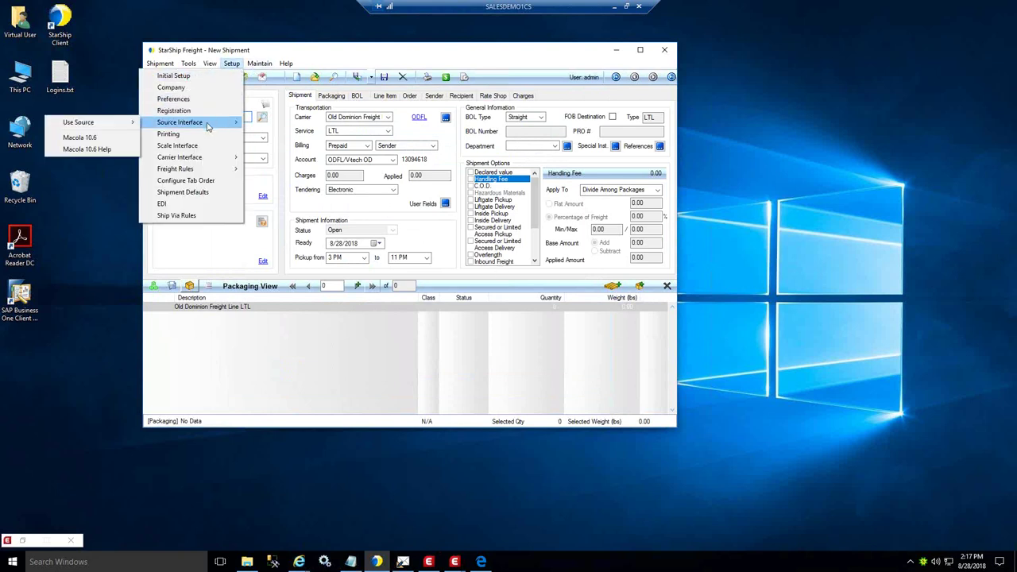
pyautogui.click(79, 137)
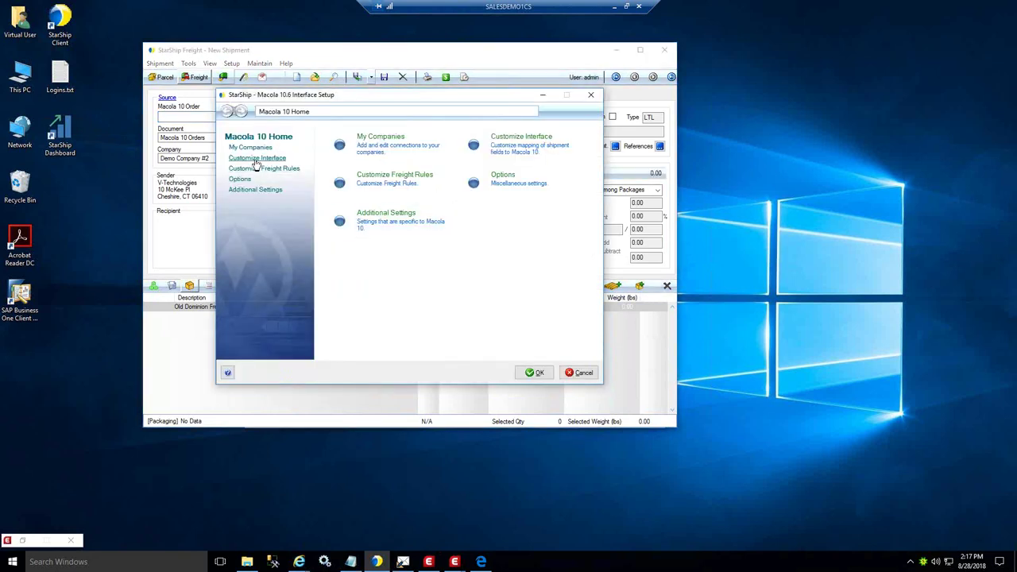
pyautogui.click(255, 161)
pyautogui.click(365, 168)
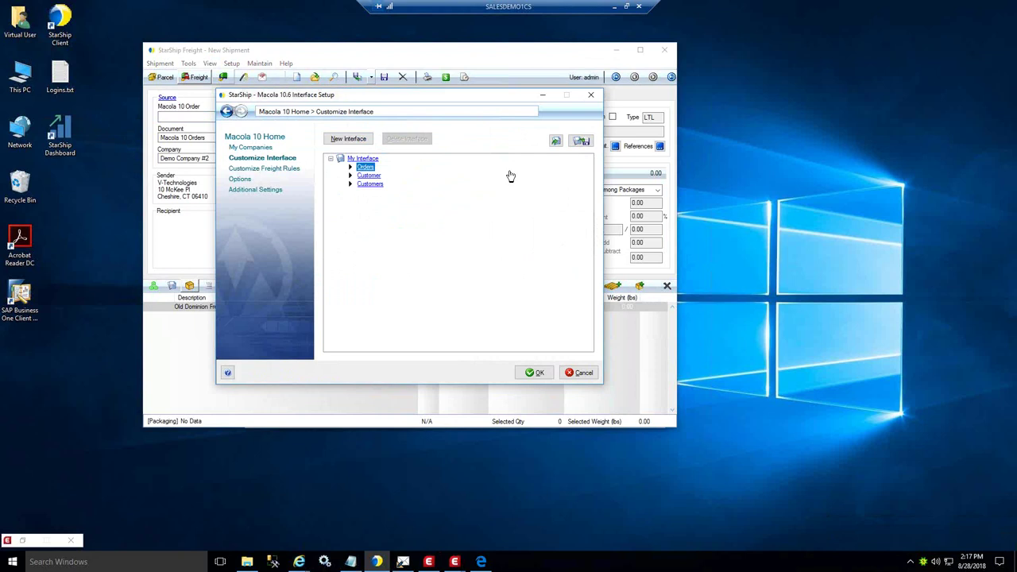
pyautogui.click(376, 561)
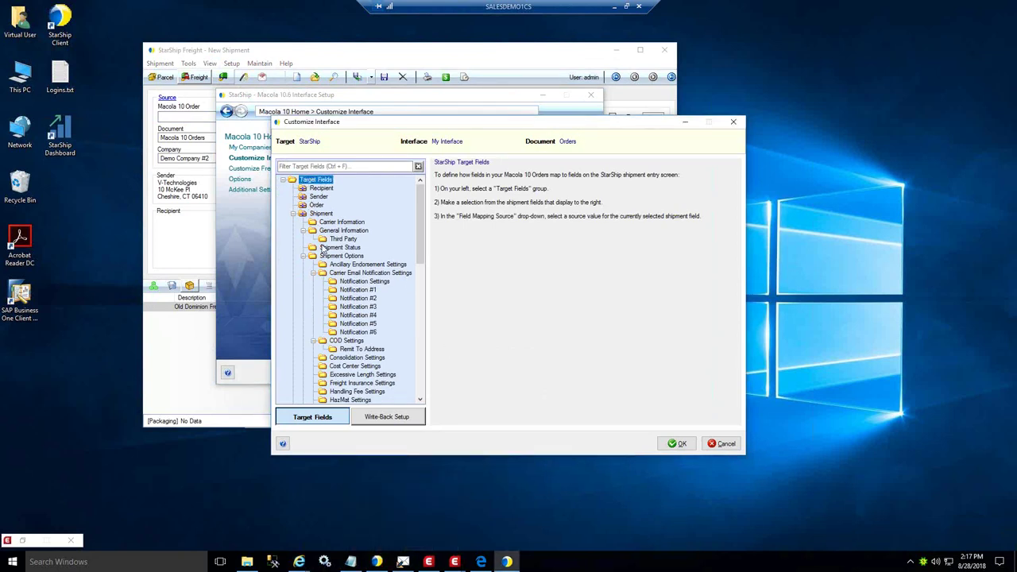
# - Examine the Recipient target fields and the Macola order fields available for mapping the Customer ID
pyautogui.click(319, 190)
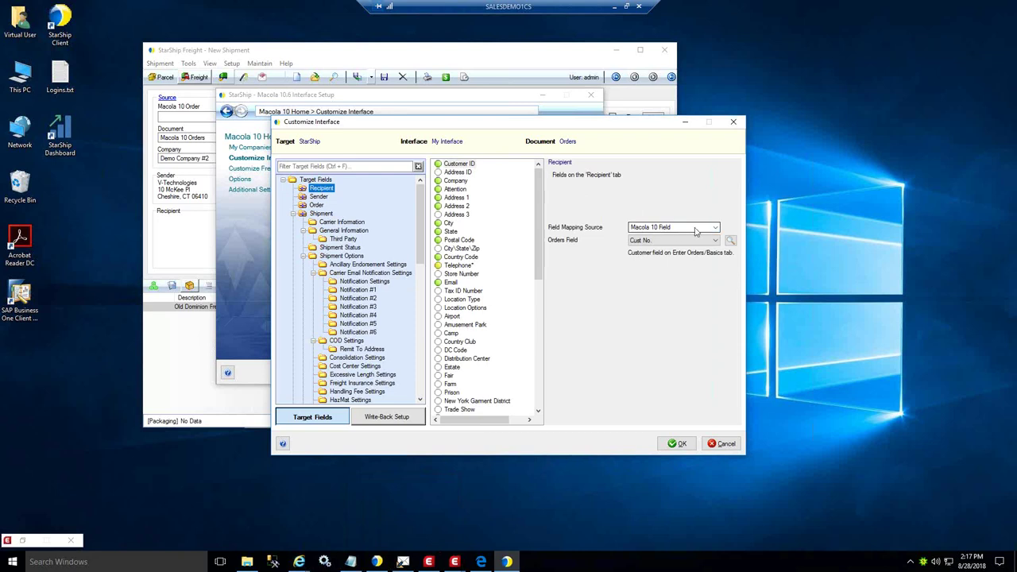
pyautogui.click(716, 241)
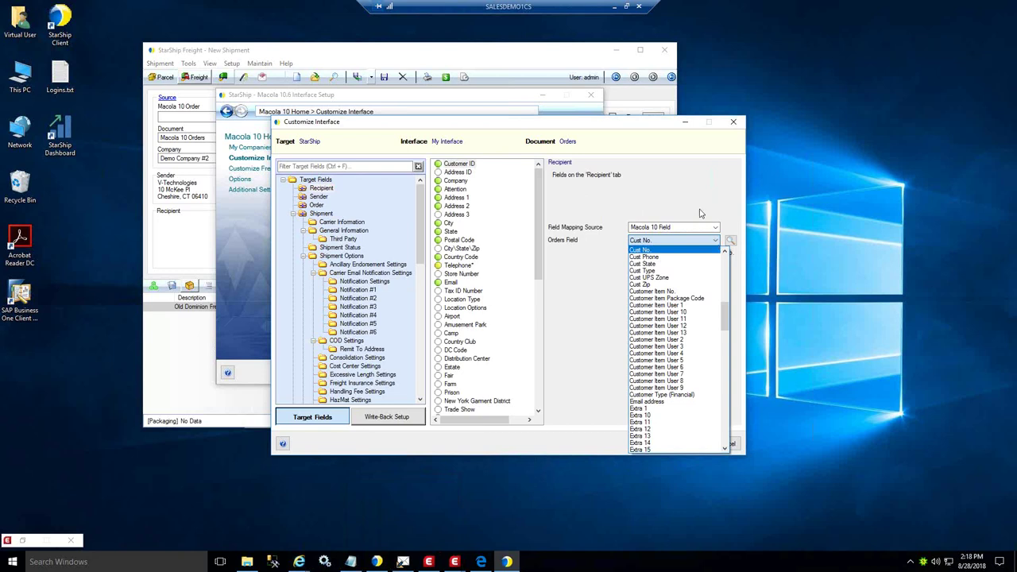
pyautogui.click(699, 212)
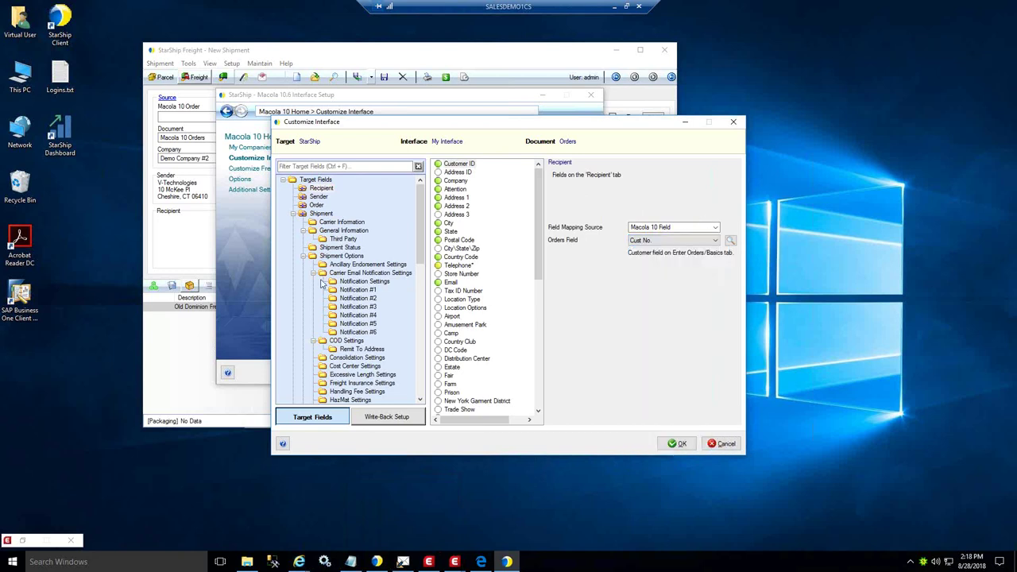
# - Review the Ship Via value translations for Carrier - Service, including the carrier choices for DHL Worldwide Priority Express, and leave them unchanged
pyautogui.click(340, 223)
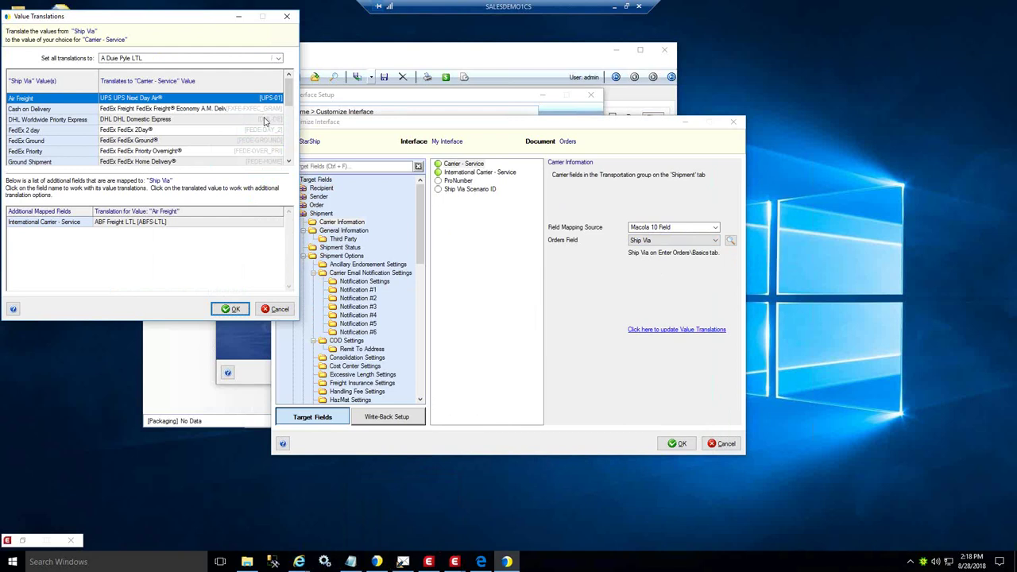
pyautogui.click(267, 119)
pyautogui.click(278, 119)
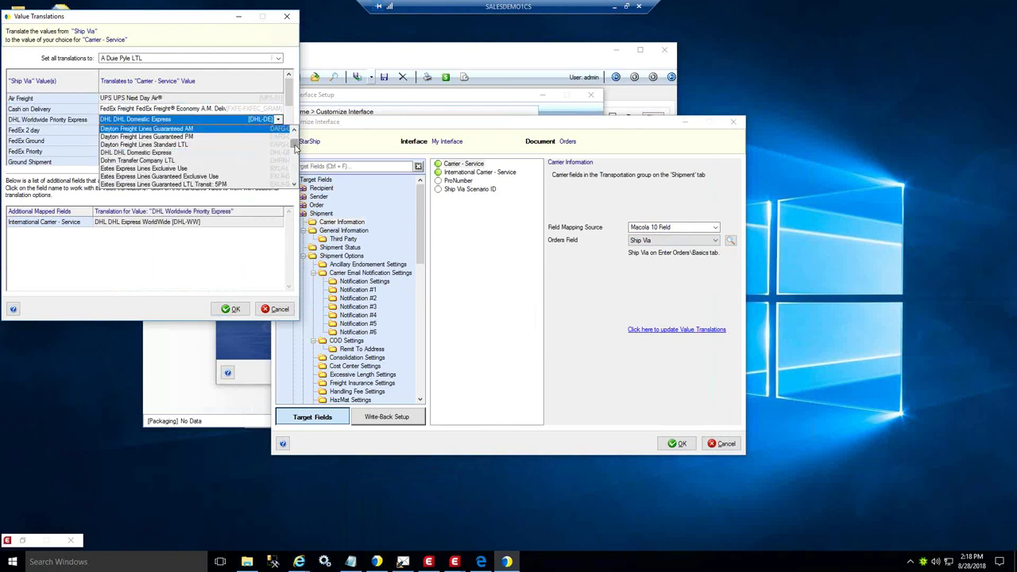
pyautogui.moveTo(292, 147); pyautogui.dragTo(296, 158)
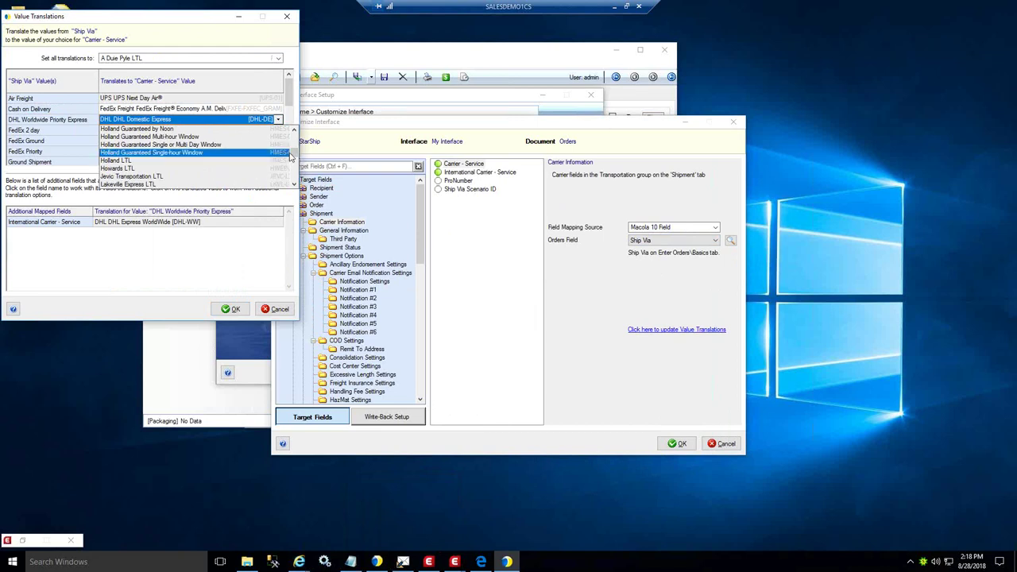
pyautogui.click(262, 40)
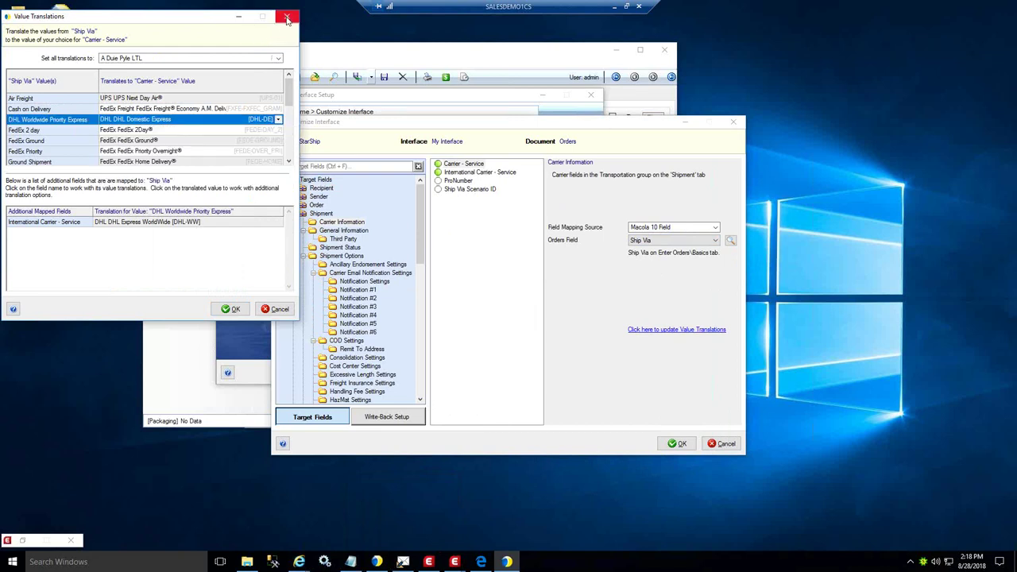
pyautogui.click(287, 16)
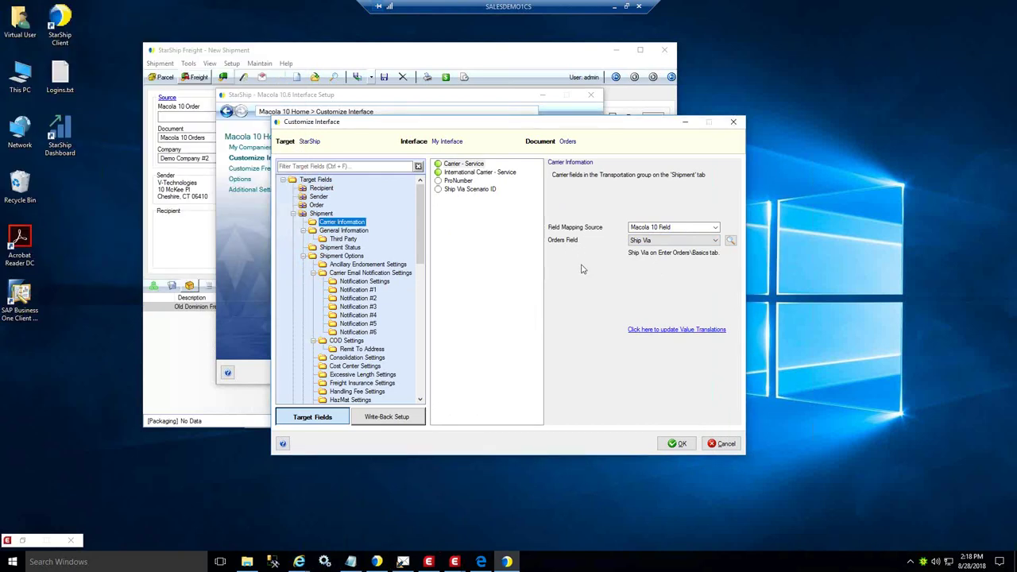
# - Set the mapping source of the Lift Gate Delivery shipment option to Macola 10 Field and browse the order fields available for it
pyautogui.click(331, 258)
pyautogui.moveTo(538, 267); pyautogui.dragTo(538, 326)
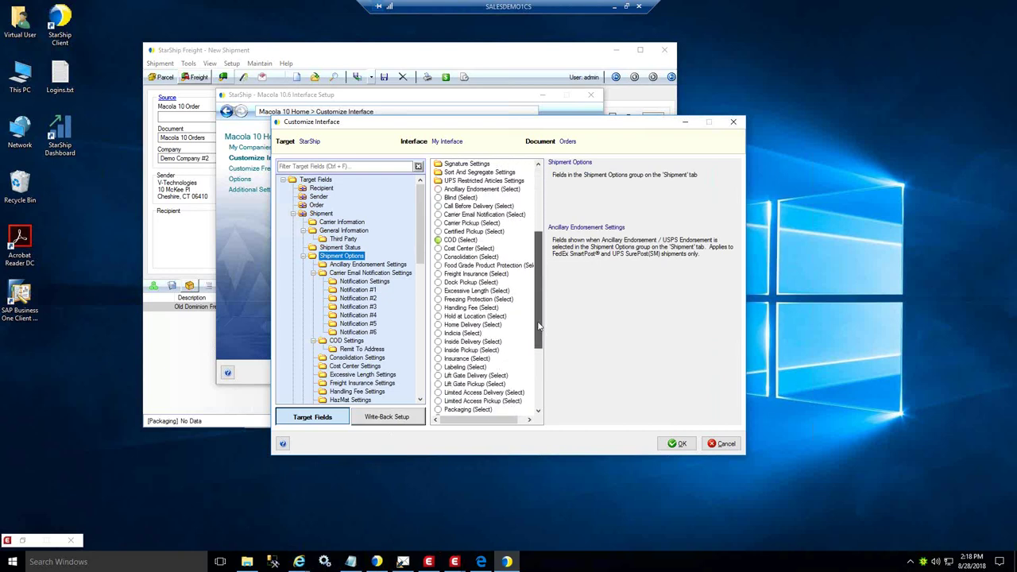
pyautogui.click(454, 378)
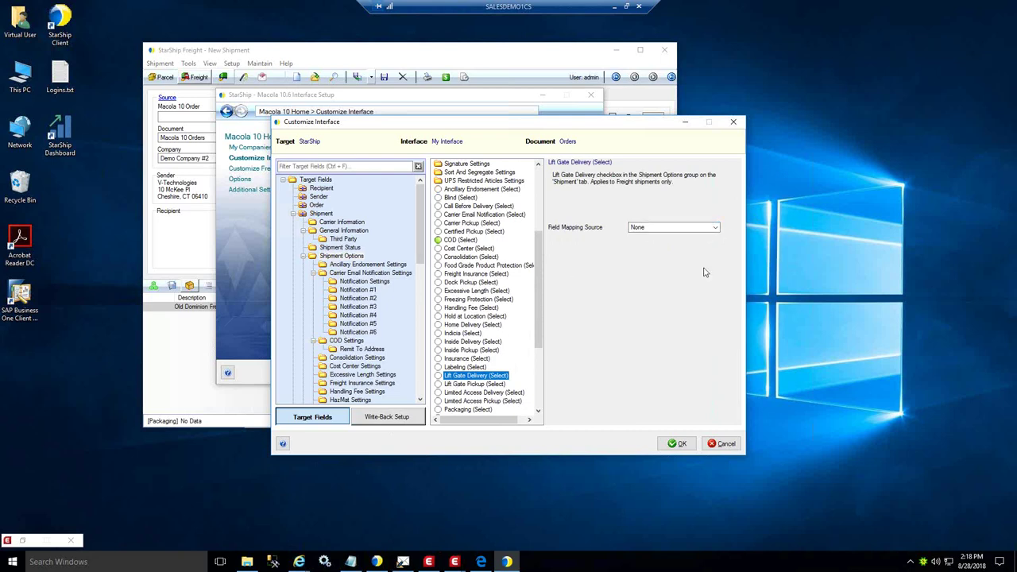
pyautogui.click(716, 228)
pyautogui.click(713, 243)
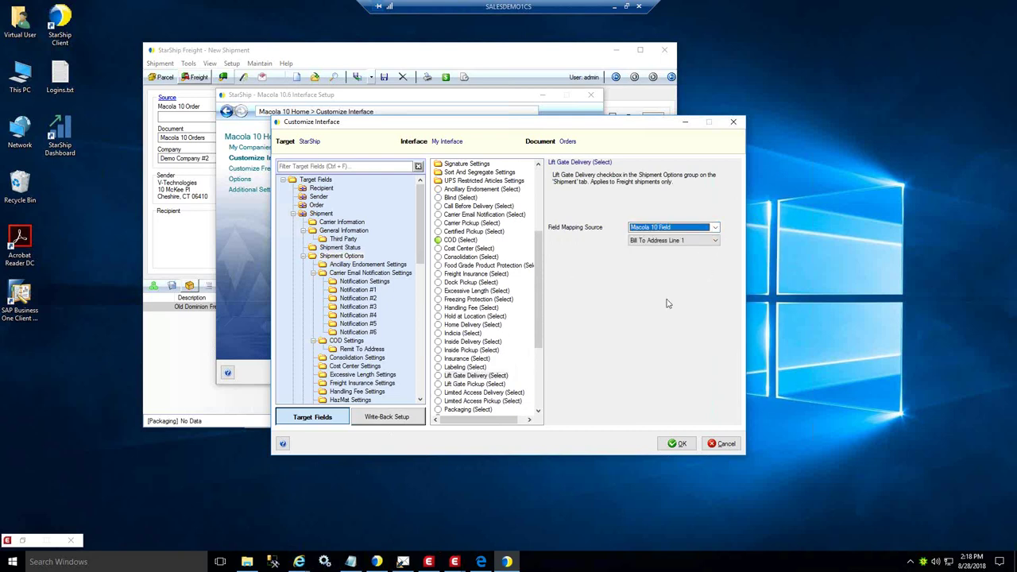
pyautogui.click(716, 240)
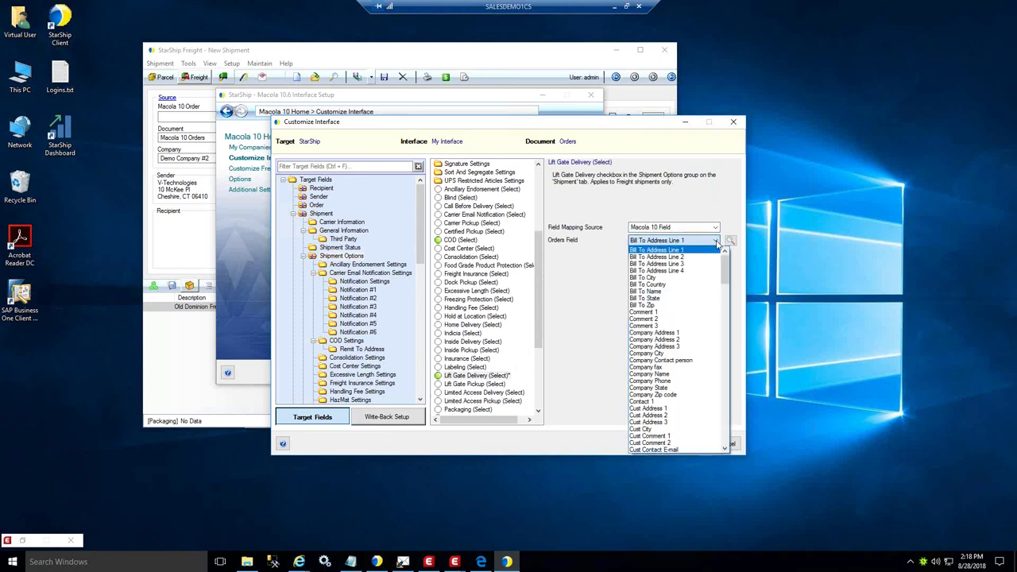
pyautogui.moveTo(725, 271); pyautogui.dragTo(725, 299)
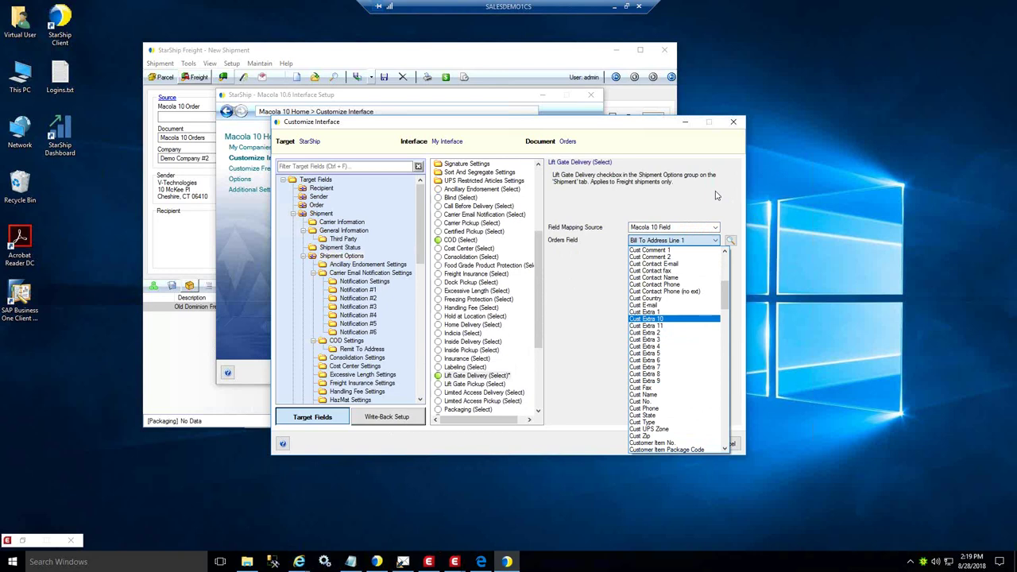
# - Review the write-back notes settings for parcel shipments and freight shipments
pyautogui.click(378, 424)
pyautogui.click(380, 421)
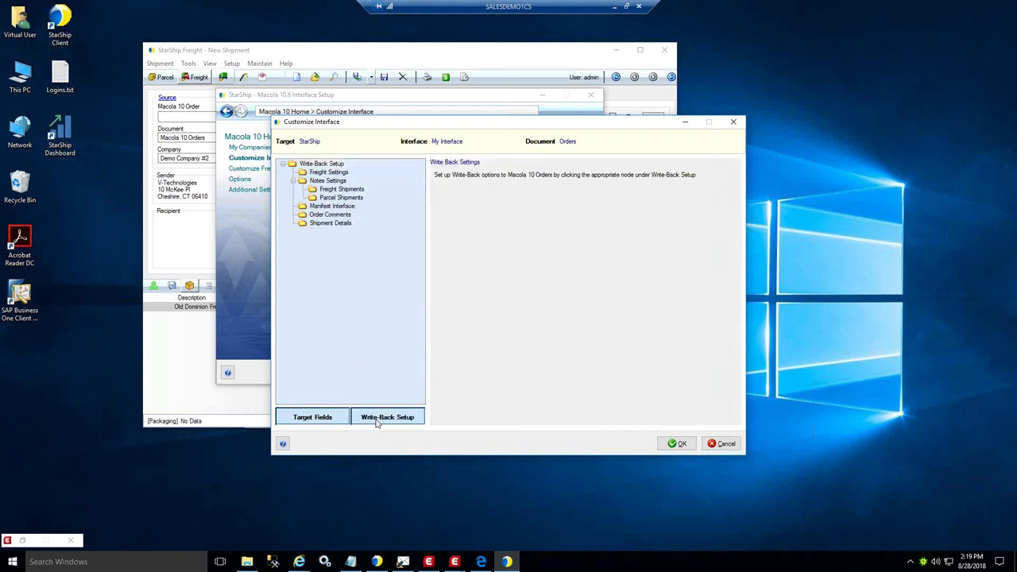
pyautogui.click(349, 198)
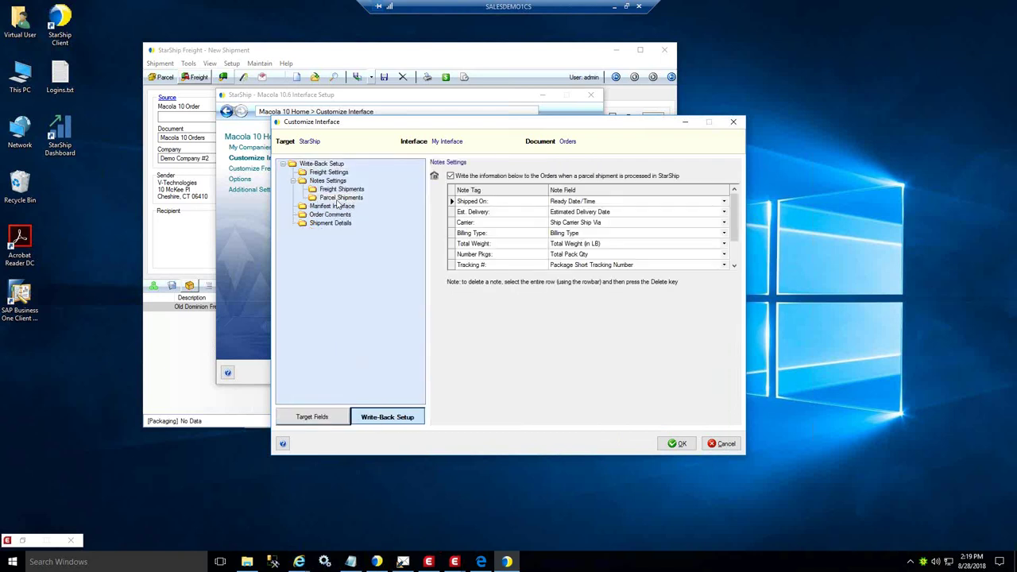
pyautogui.click(342, 190)
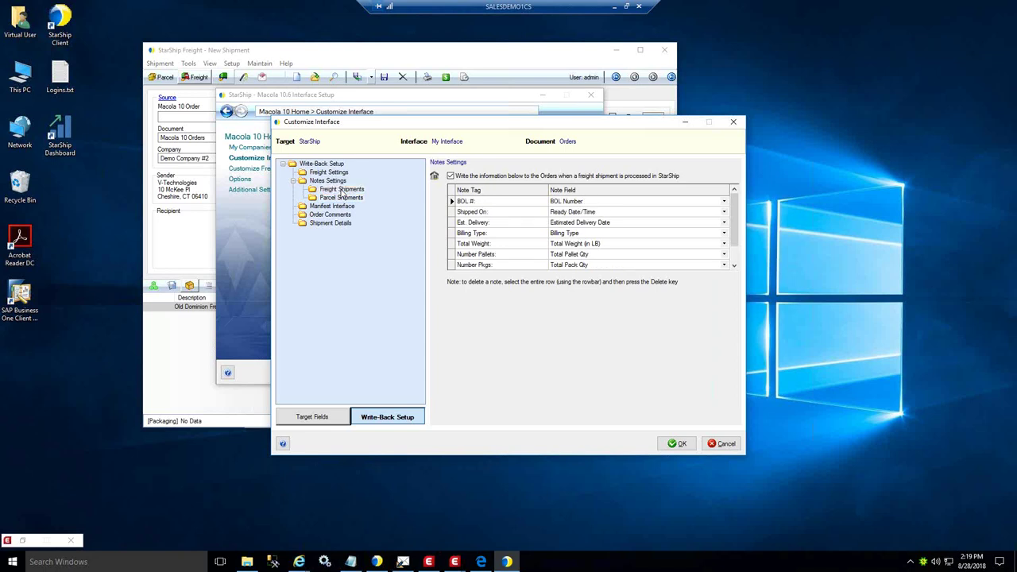
pyautogui.click(735, 252)
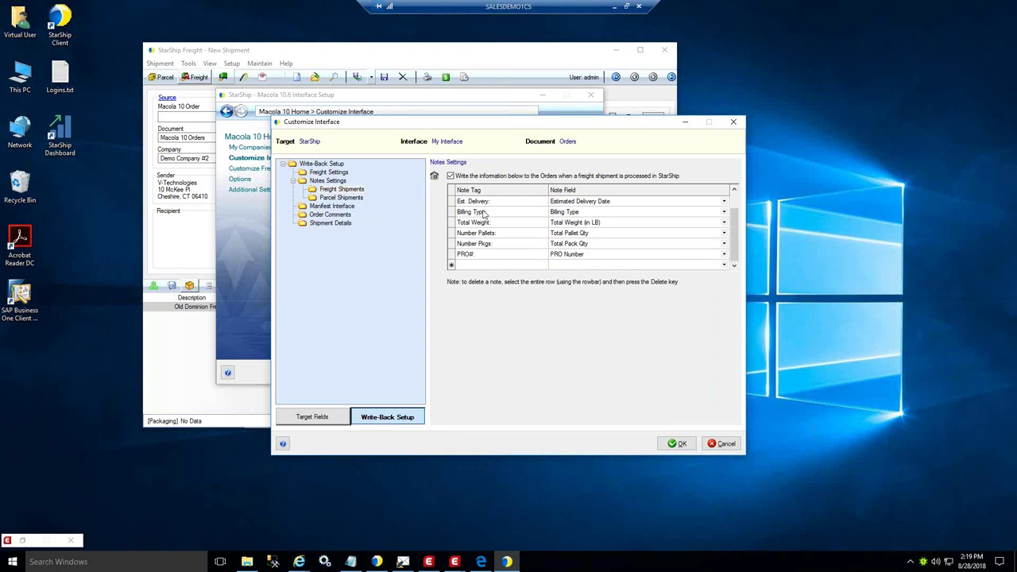
# - Browse the note fields available for a new freight write-back note, and exit the interface customization and setup without saving
pyautogui.click(724, 266)
pyautogui.click(733, 291)
pyautogui.moveTo(732, 290); pyautogui.dragTo(732, 310)
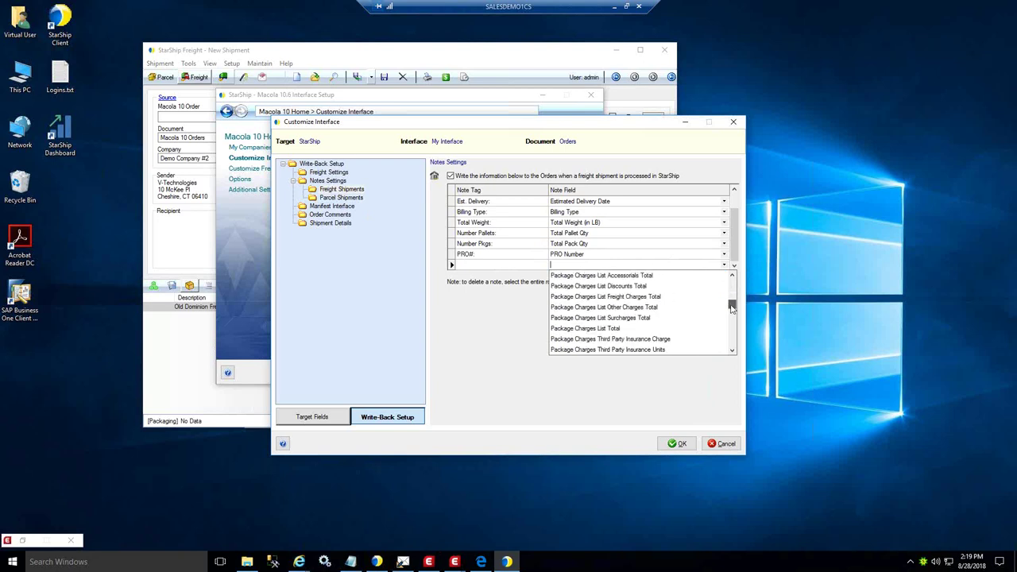
pyautogui.click(707, 155)
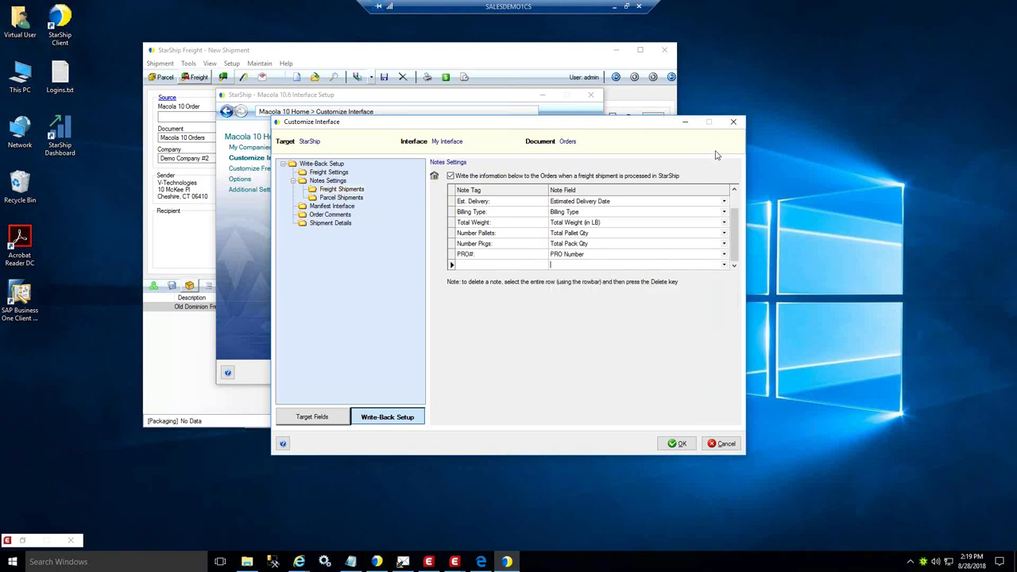
pyautogui.click(738, 125)
pyautogui.click(496, 315)
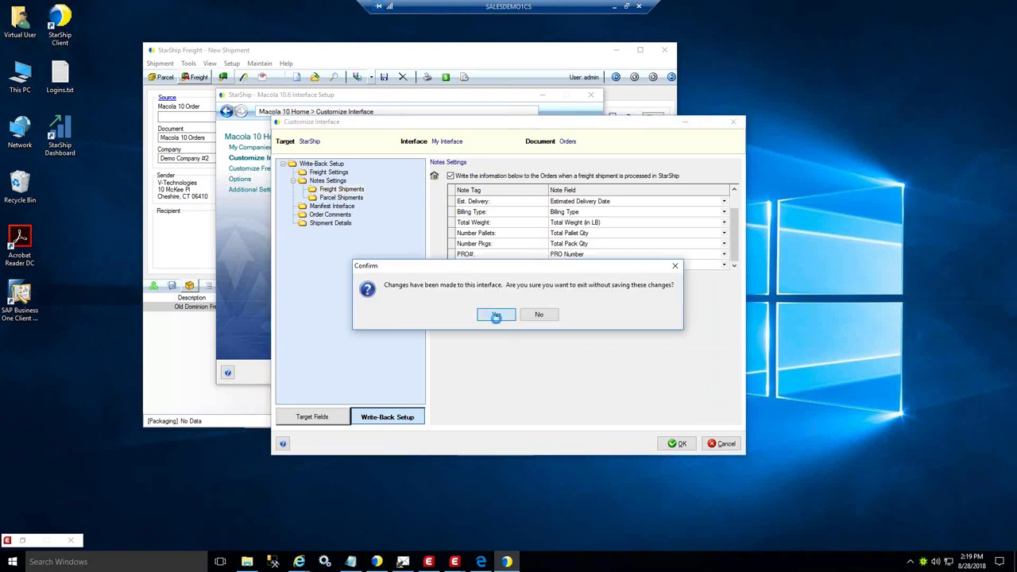
pyautogui.click(575, 374)
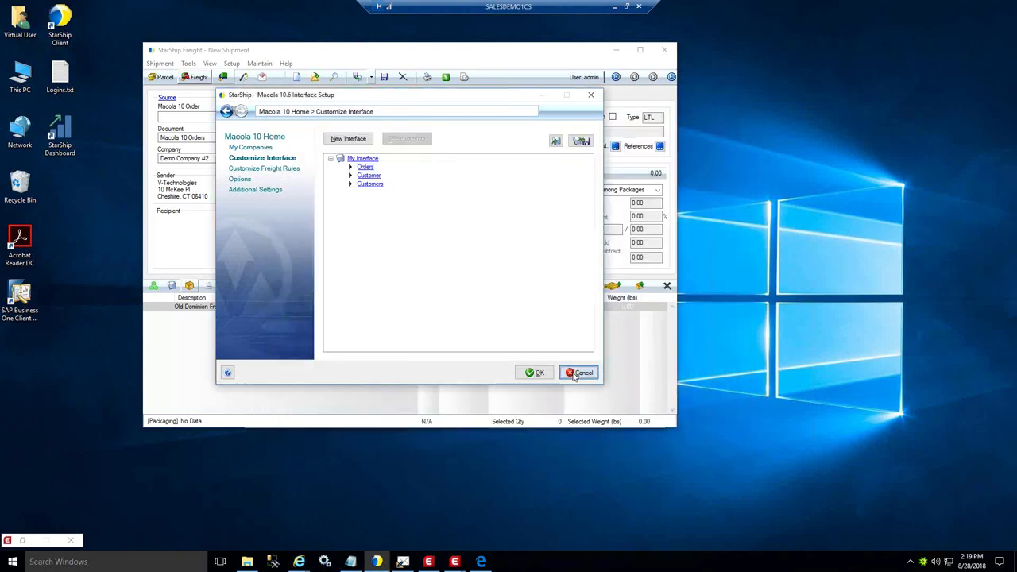
# - Examine the list of maintained carriers and the blank setup form for a new carrier, and cancel the form
pyautogui.click(261, 64)
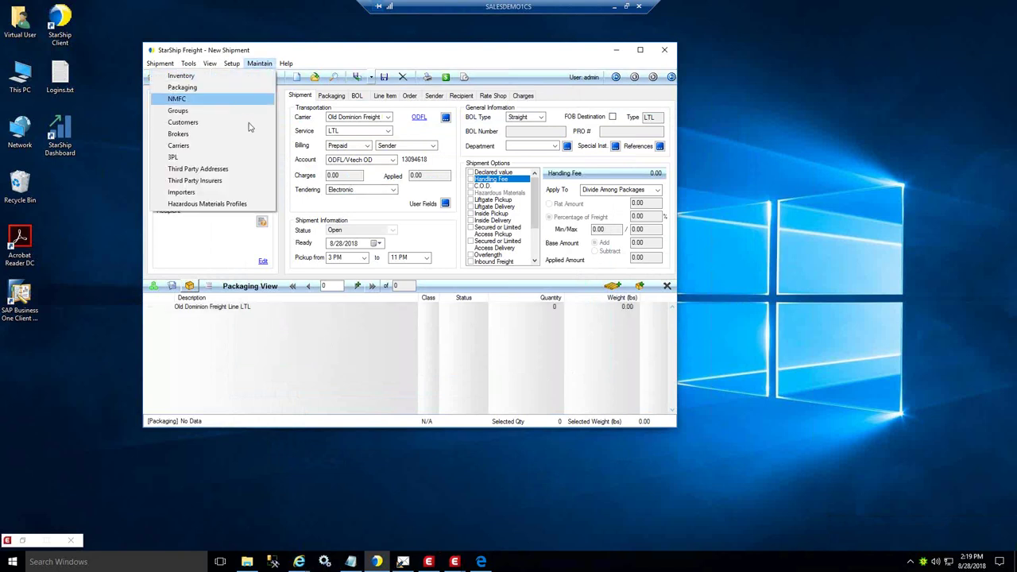
pyautogui.click(243, 148)
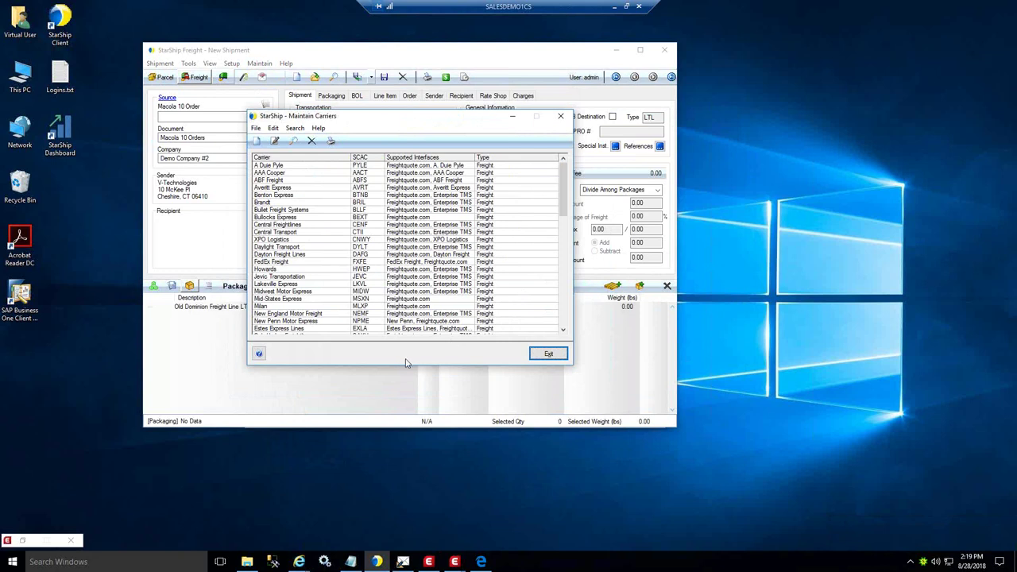
pyautogui.moveTo(564, 208); pyautogui.dragTo(564, 290)
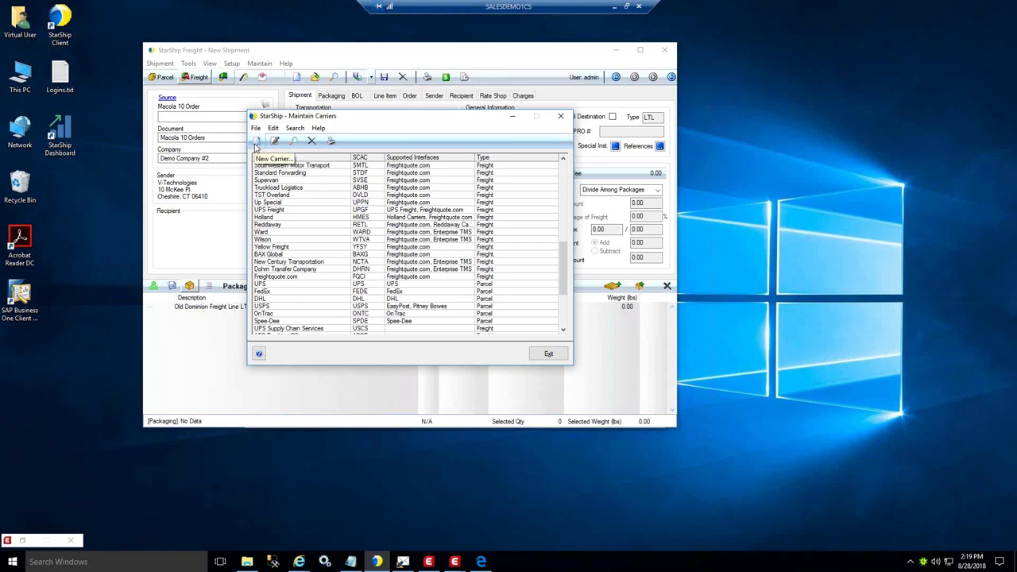
pyautogui.click(257, 144)
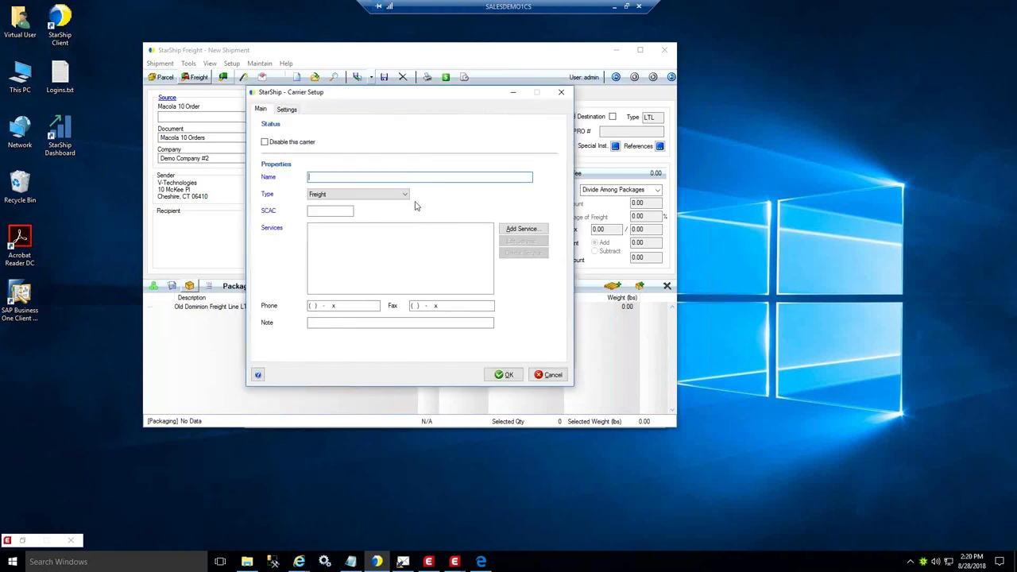
pyautogui.click(541, 375)
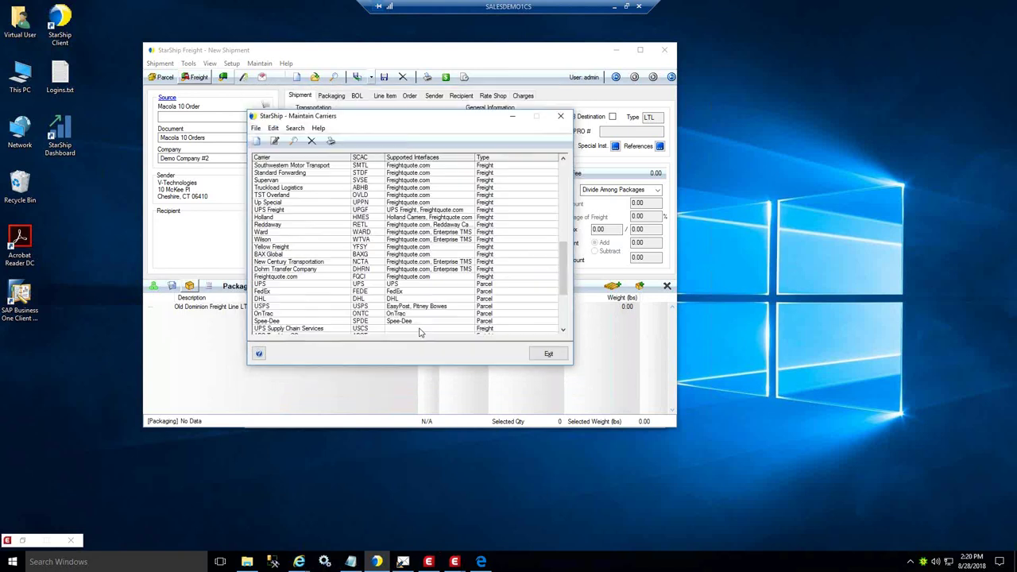
# - Examine the Walmart Trucks carrier's main properties, carrier interfaces and billing settings, and leave the carrier list without changes
pyautogui.scroll(-5, 420, 332)
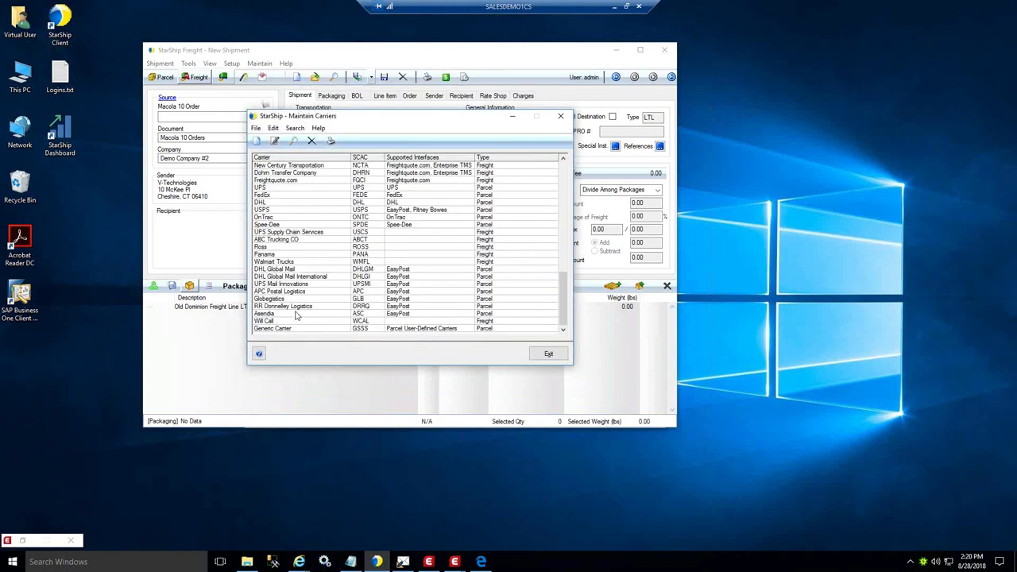
pyautogui.click(315, 263)
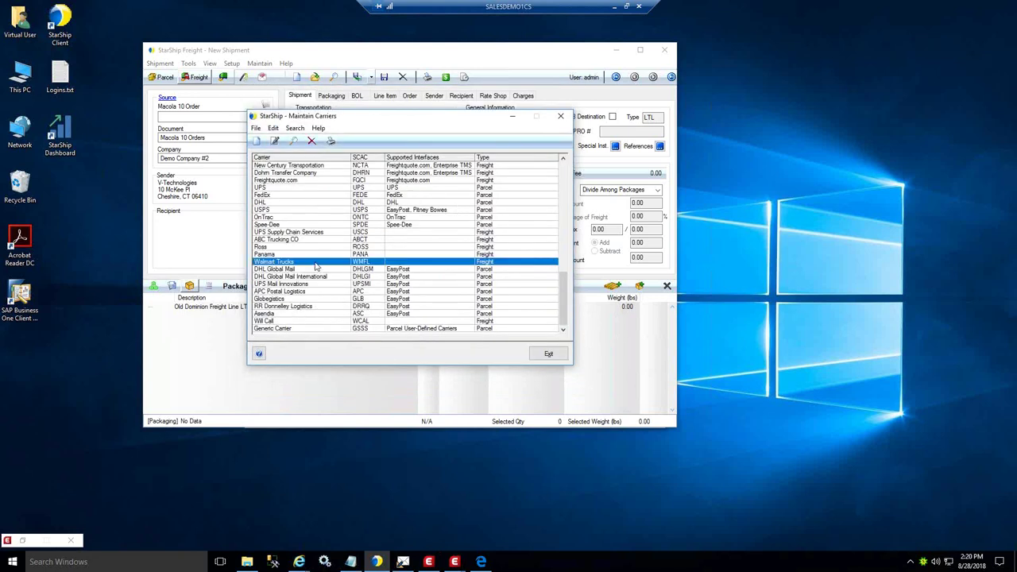
pyautogui.doubleClick(316, 266)
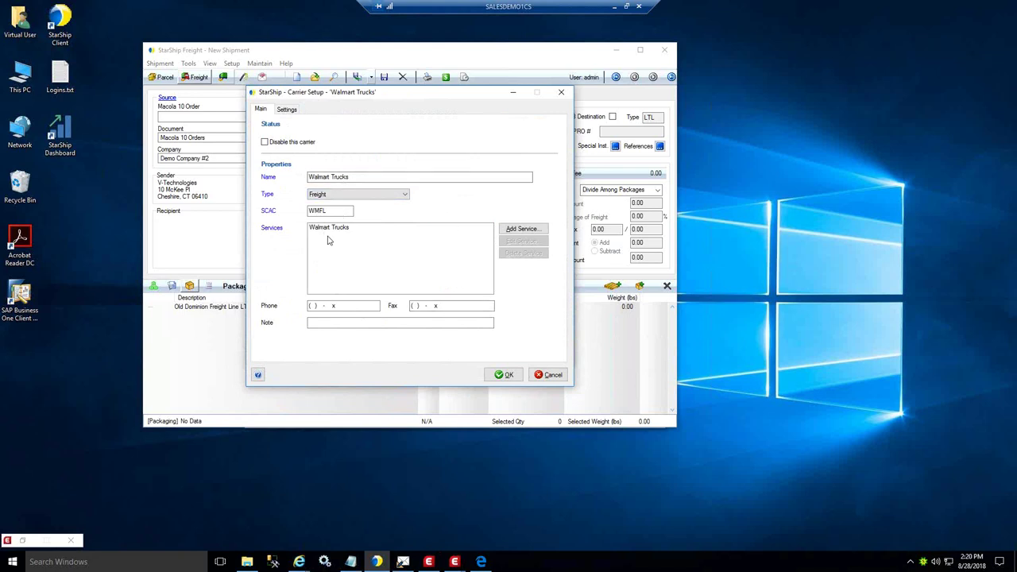
pyautogui.click(287, 111)
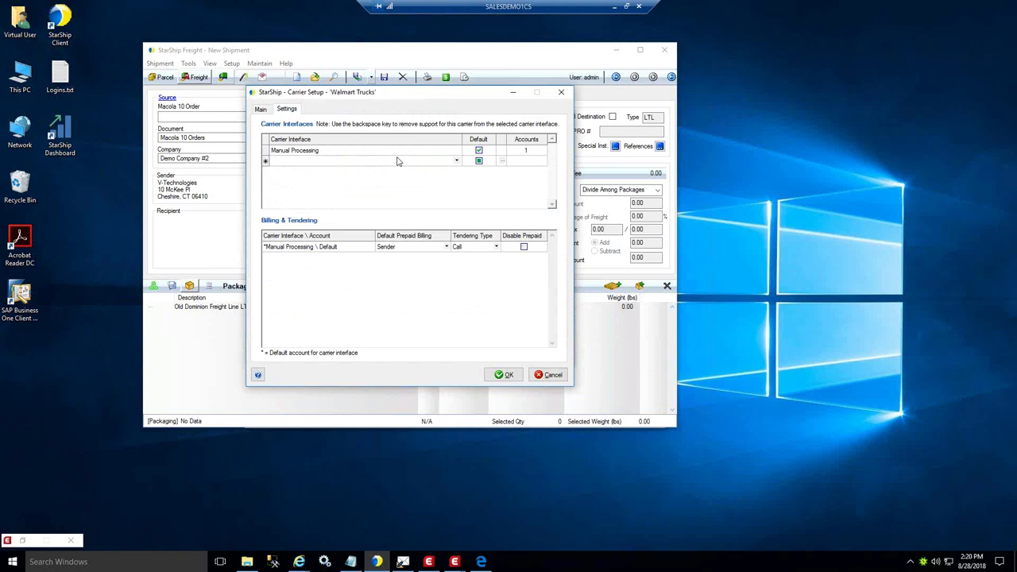
pyautogui.click(544, 375)
pyautogui.click(551, 359)
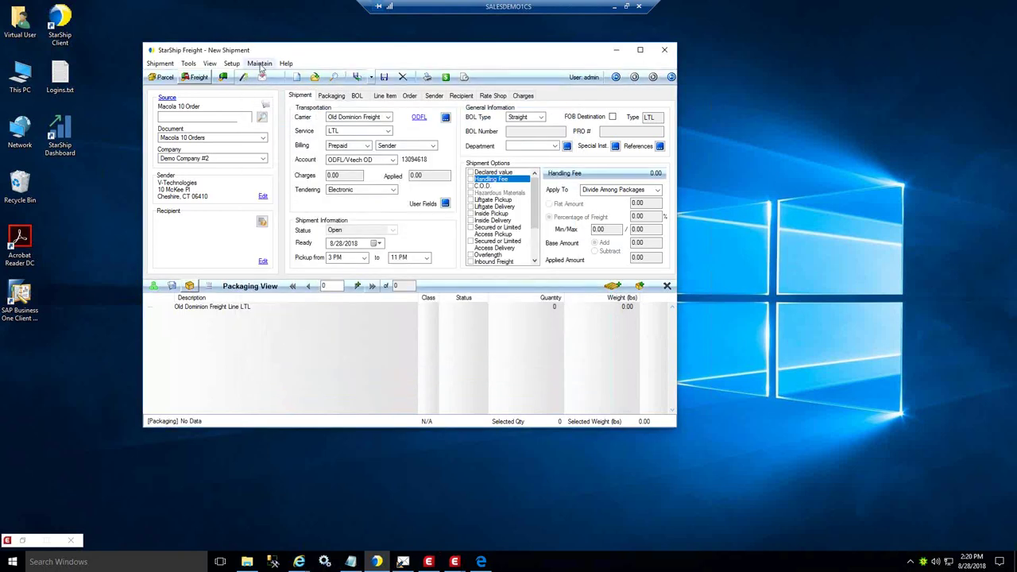
# - Examine the Unishippers 3PL record's address and the carriers assigned under its 3PL billing details, and close the record
pyautogui.click(259, 64)
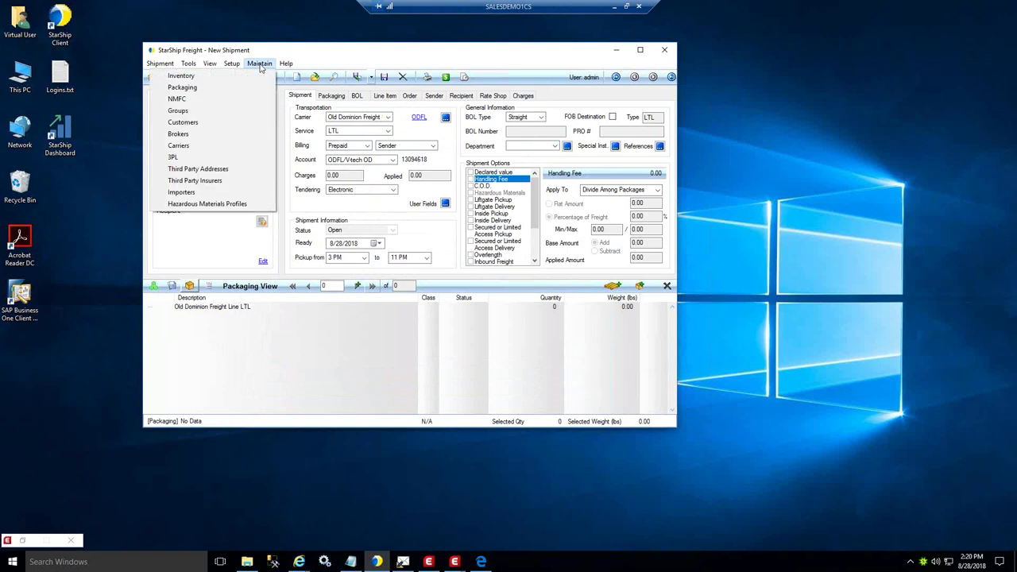
pyautogui.click(235, 159)
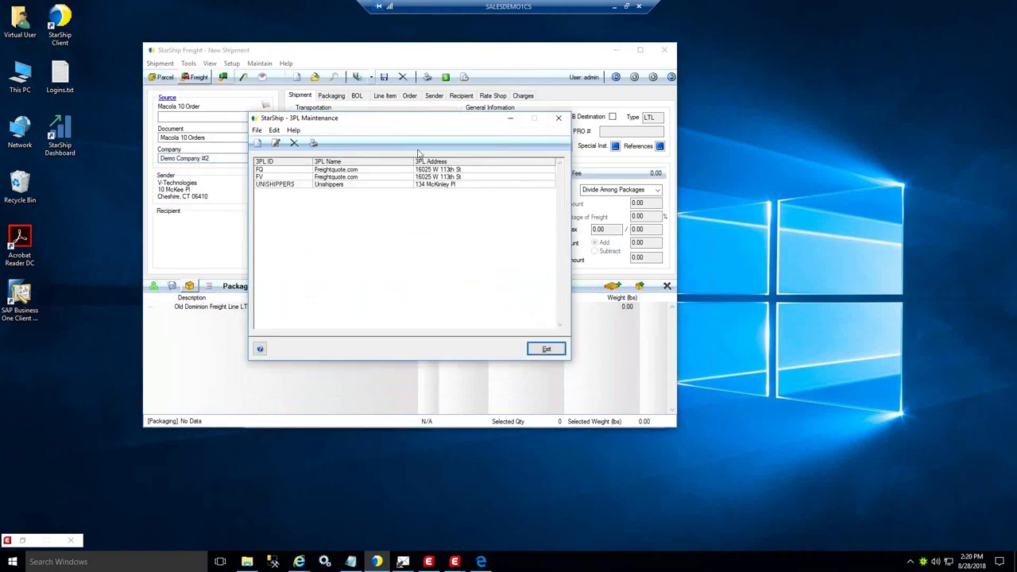
pyautogui.doubleClick(346, 185)
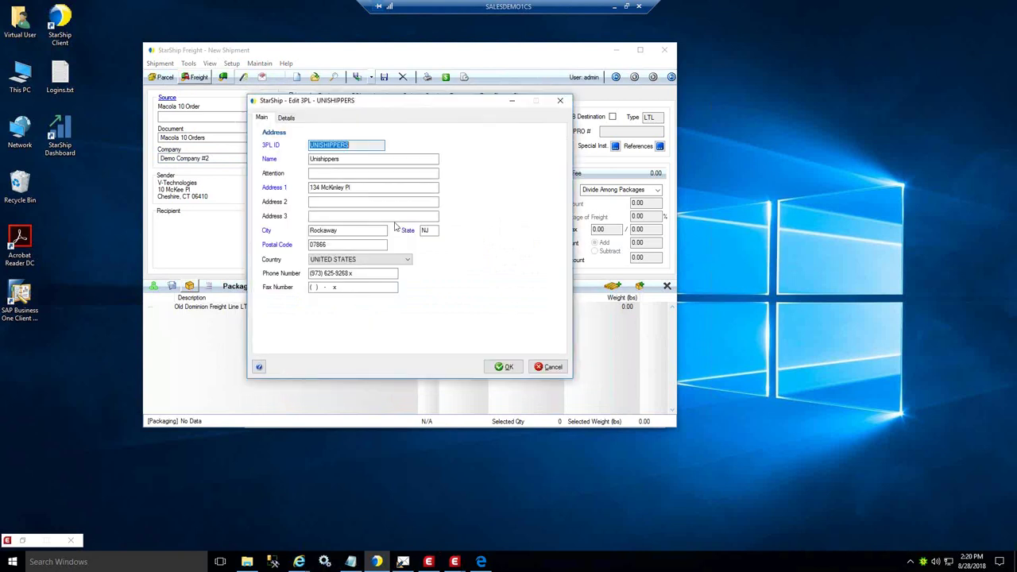
pyautogui.click(285, 119)
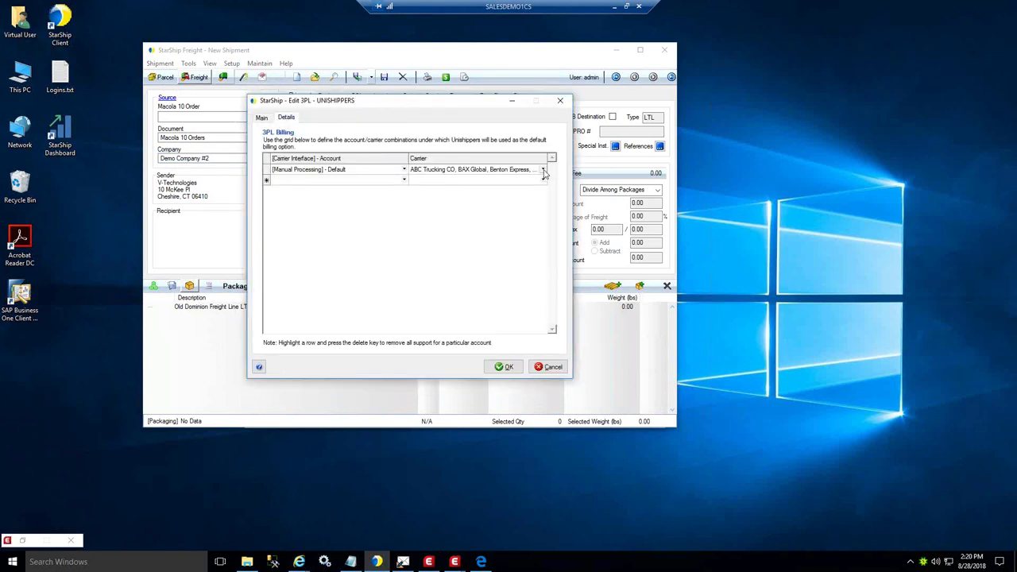
pyautogui.click(543, 169)
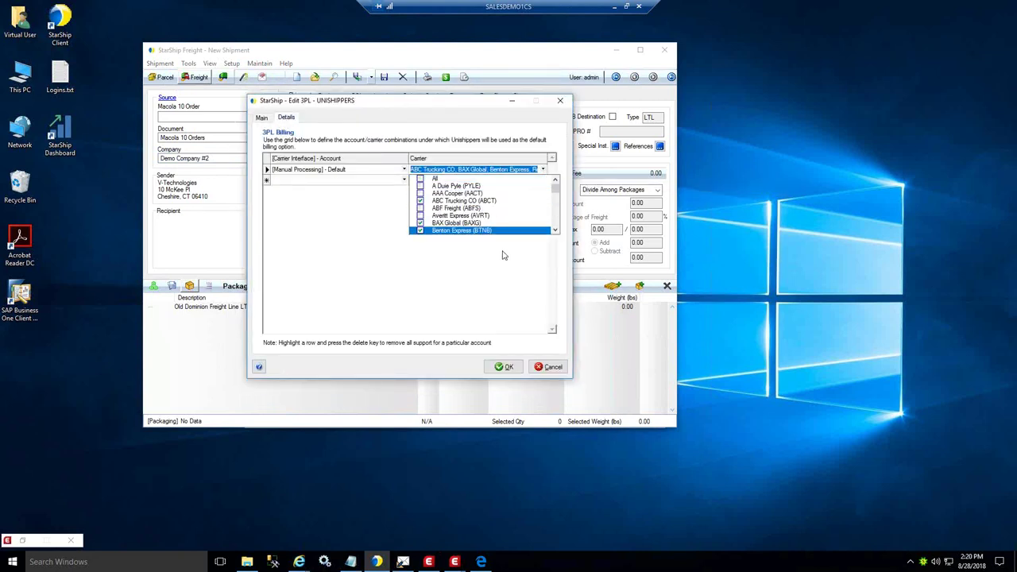
pyautogui.click(548, 126)
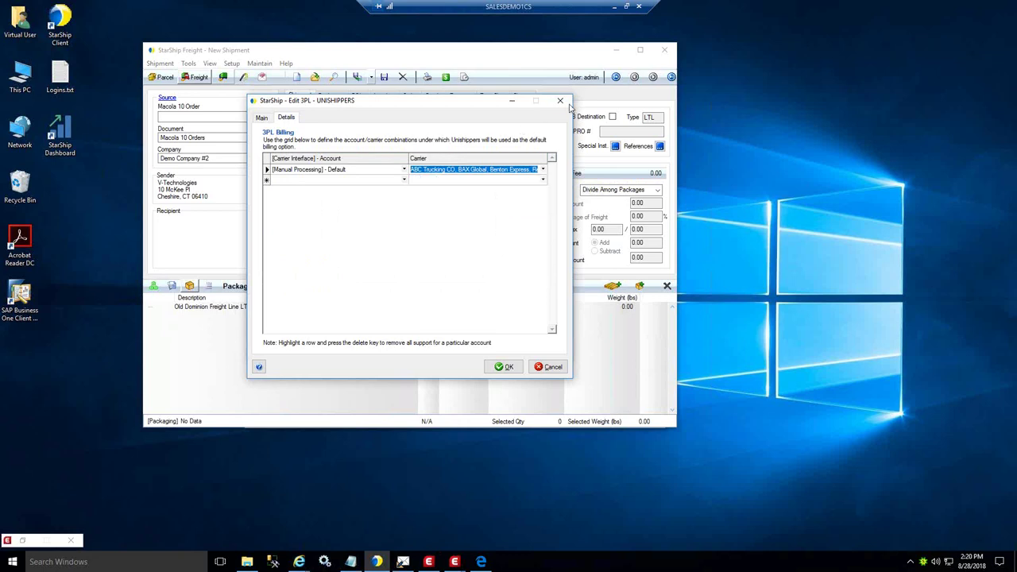
pyautogui.click(561, 102)
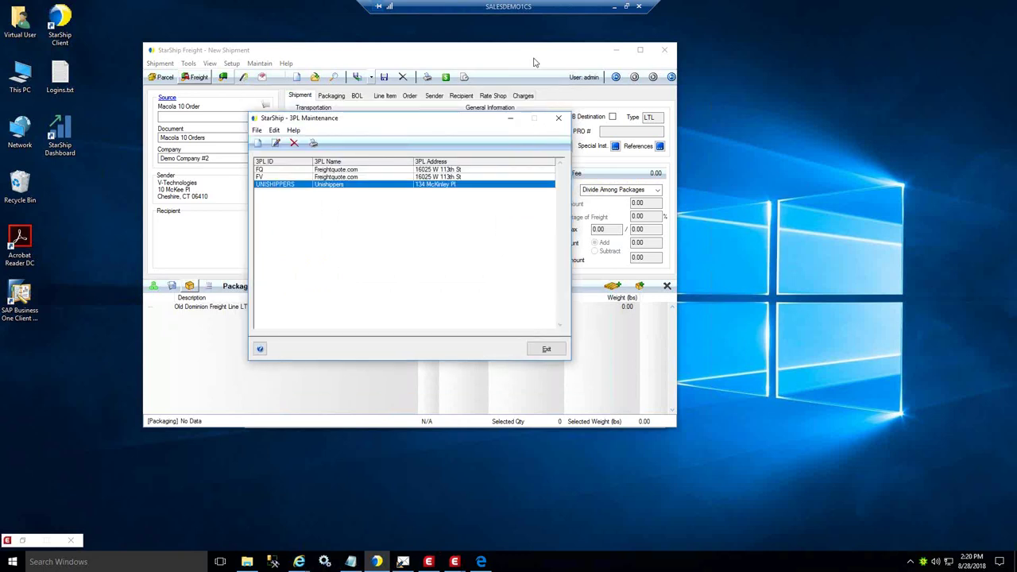
# - Exit 3PL maintenance and review the sample Straight, VICS and Old Dominion bill of lading PDFs in Edge, returning to the Straight form
pyautogui.click(545, 350)
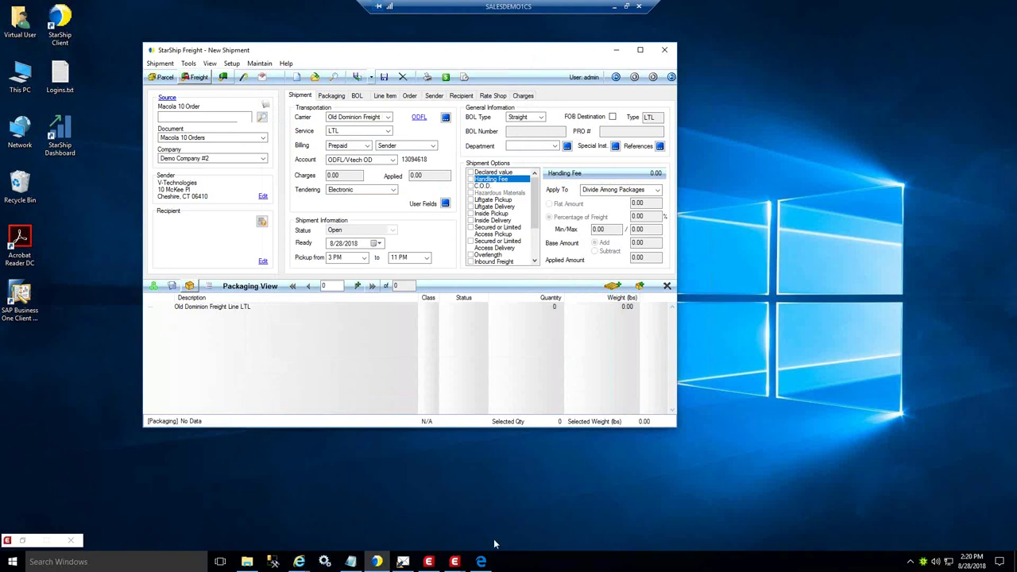
pyautogui.click(480, 562)
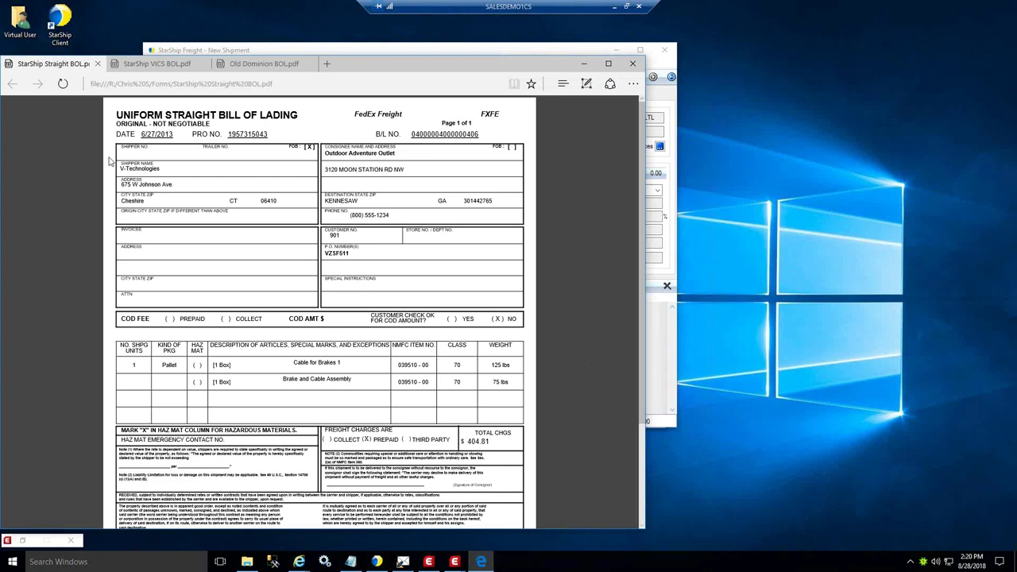
pyautogui.click(157, 63)
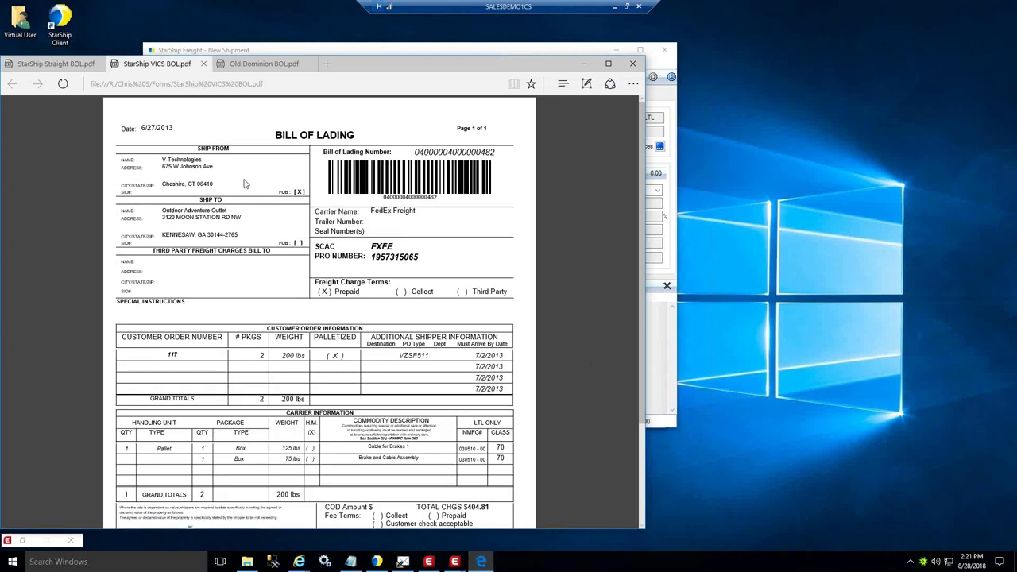
pyautogui.click(260, 66)
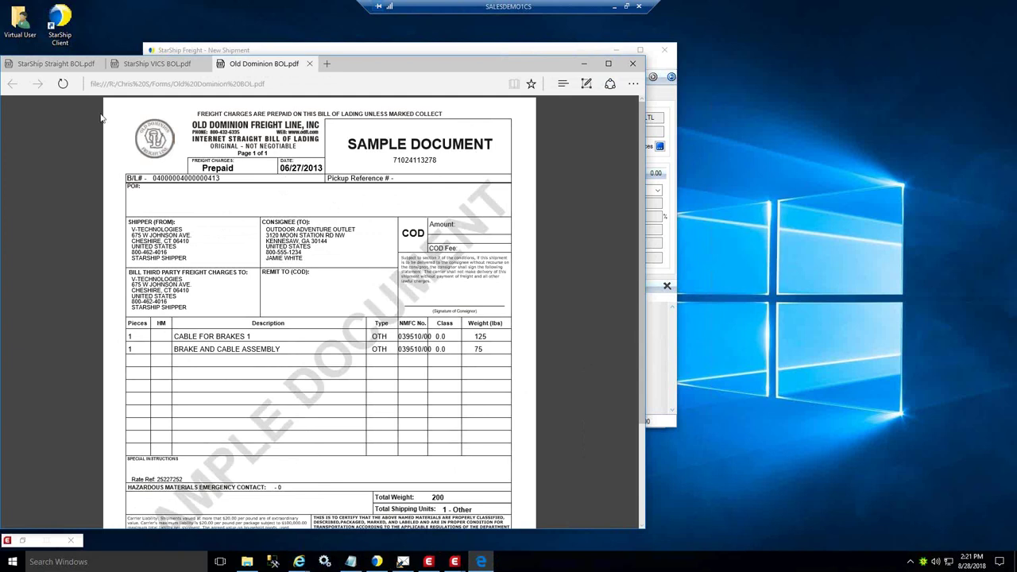
pyautogui.click(48, 64)
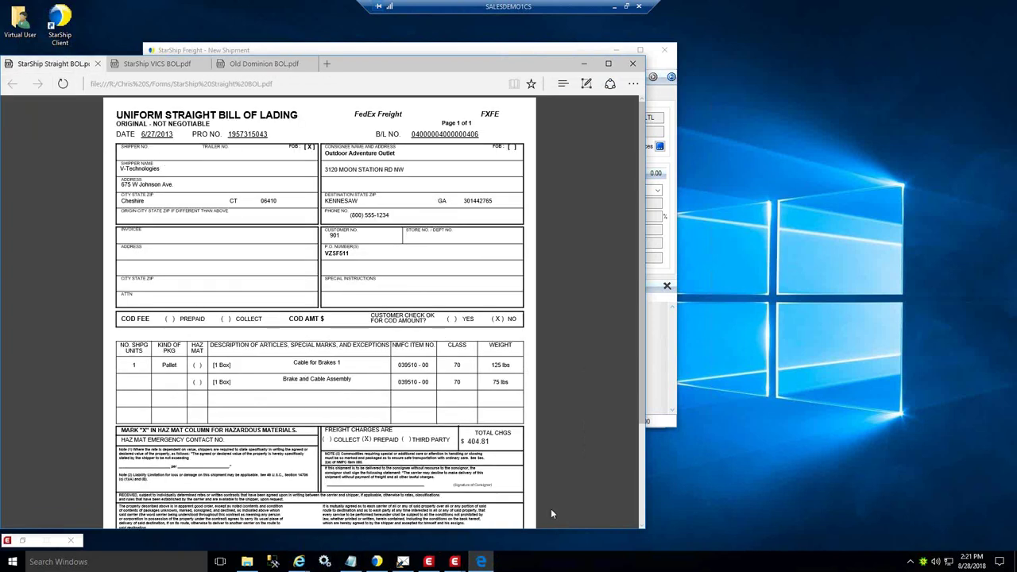
# - Switch to StarShip, open the Straight bill of lading template from printing setup in the Template Designer, and compare it with the sample PDF
pyautogui.click(484, 52)
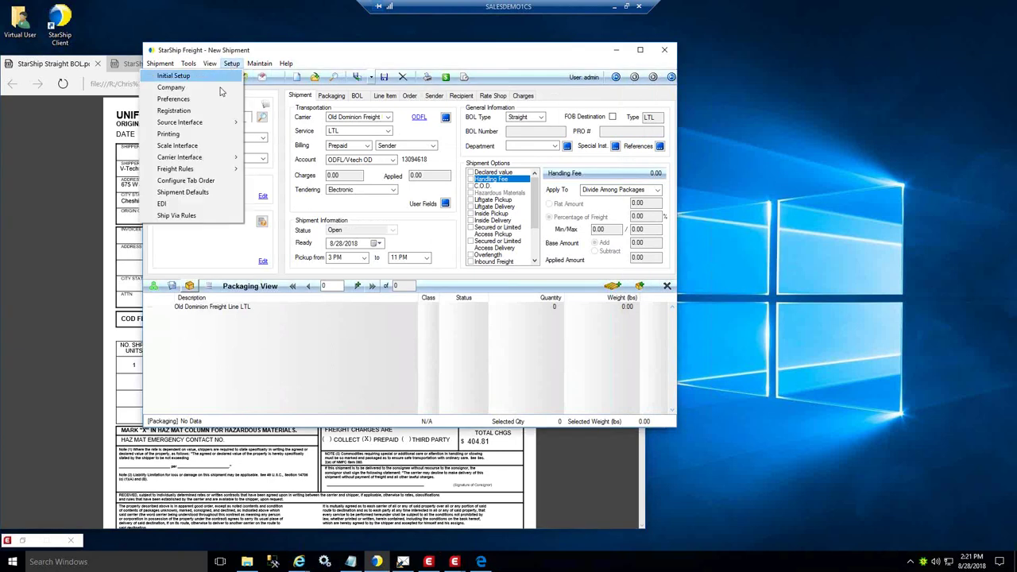
pyautogui.click(219, 134)
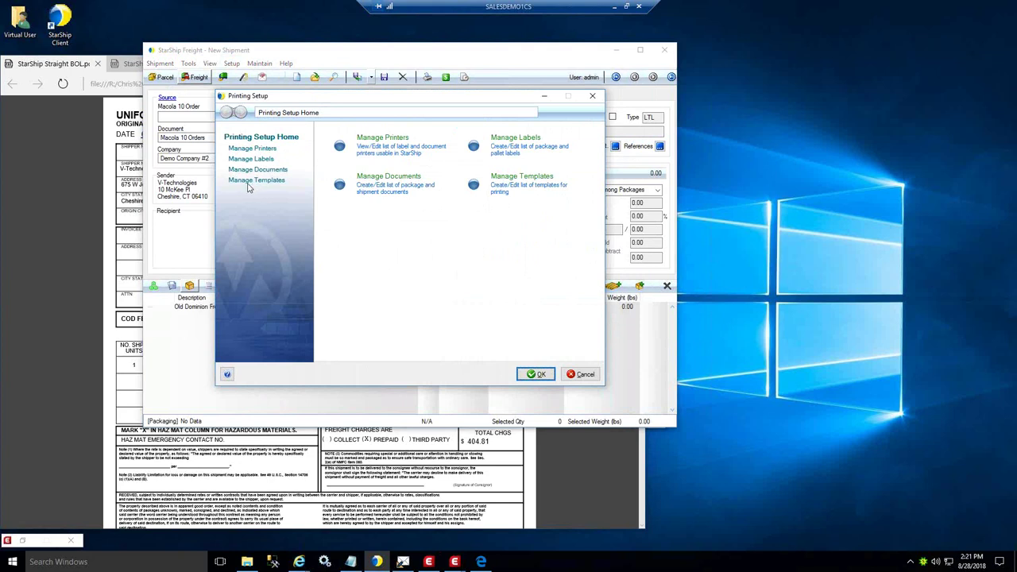
pyautogui.click(255, 183)
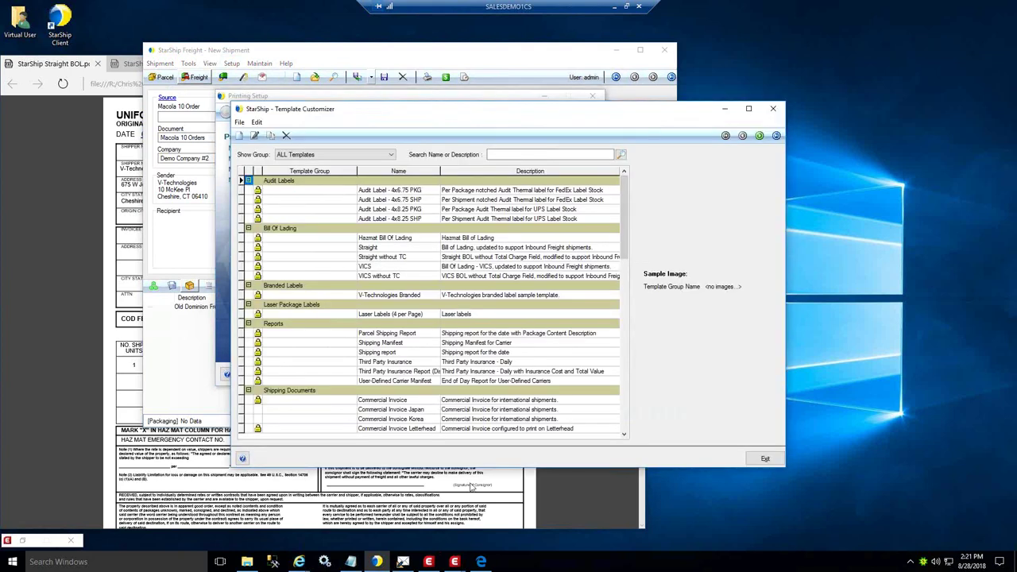
pyautogui.click(382, 249)
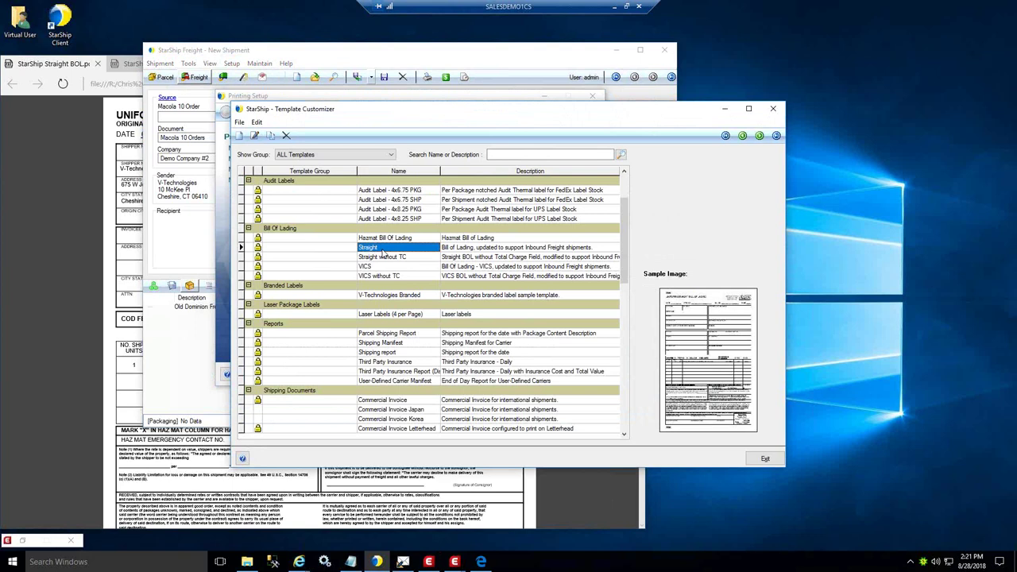
pyautogui.doubleClick(382, 251)
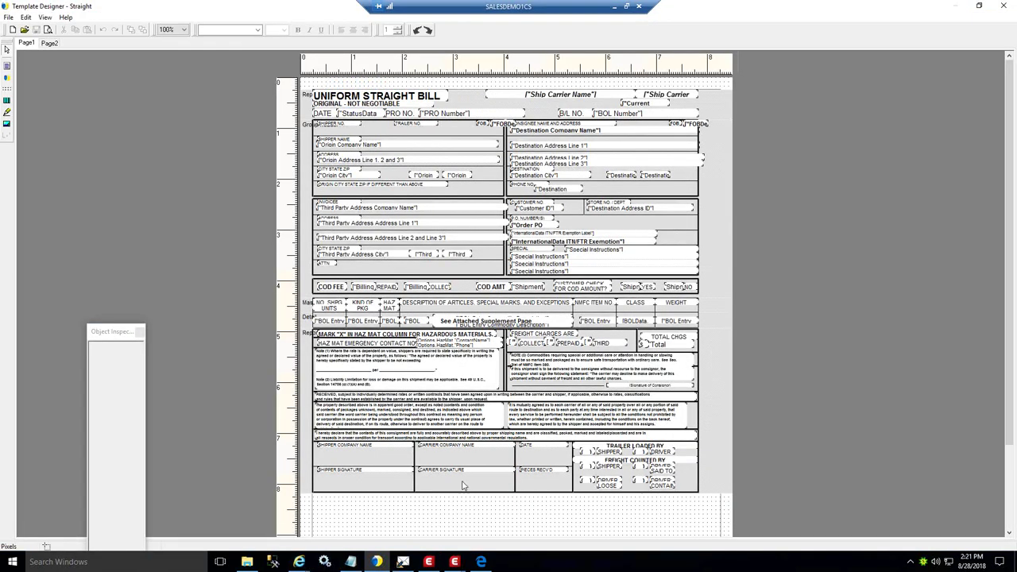
pyautogui.click(481, 562)
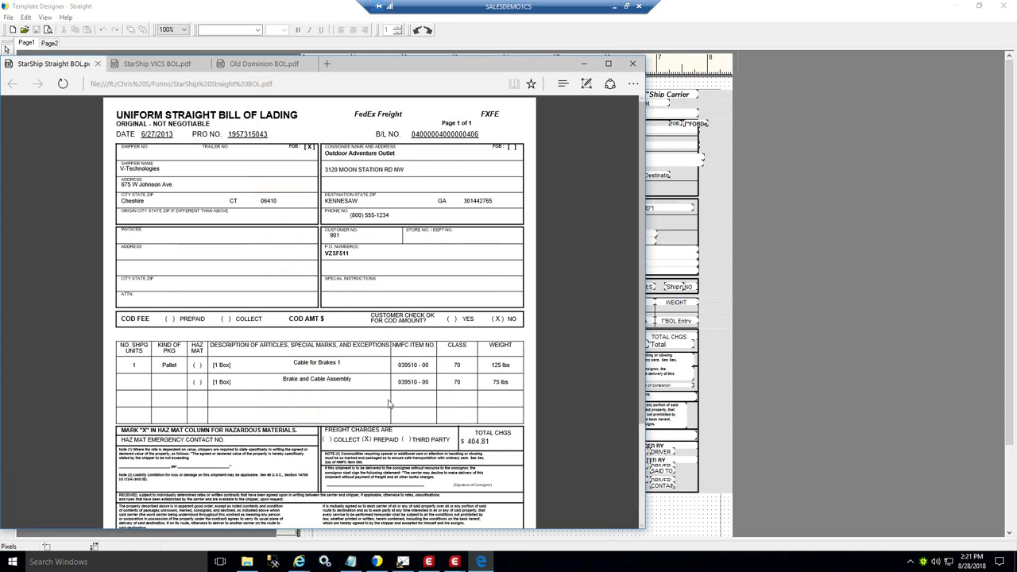
pyautogui.click(768, 502)
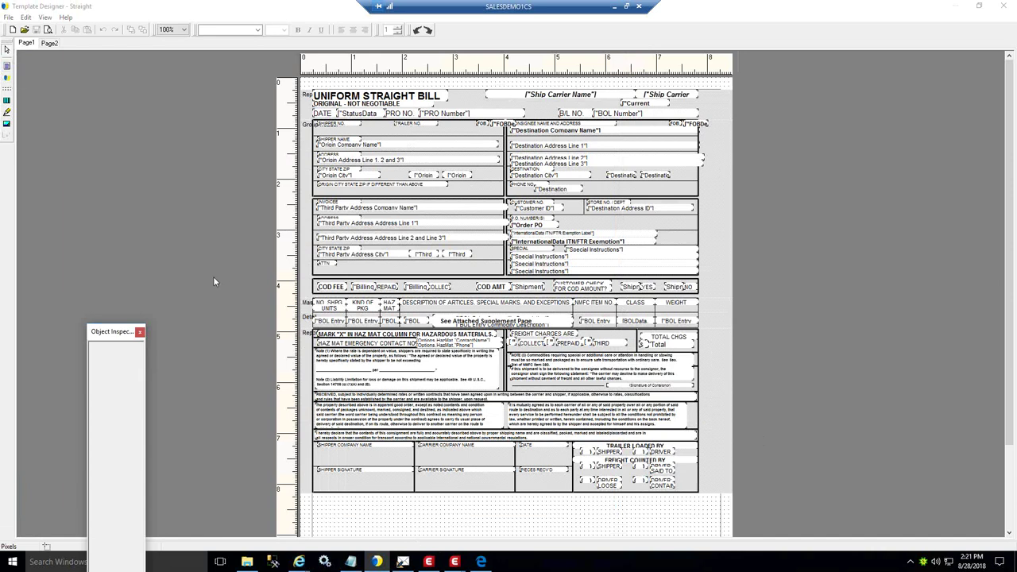
# - Examine the designer's object insertion tools and the text of the declared value and liability note, leaving the note unedited
pyautogui.click(6, 124)
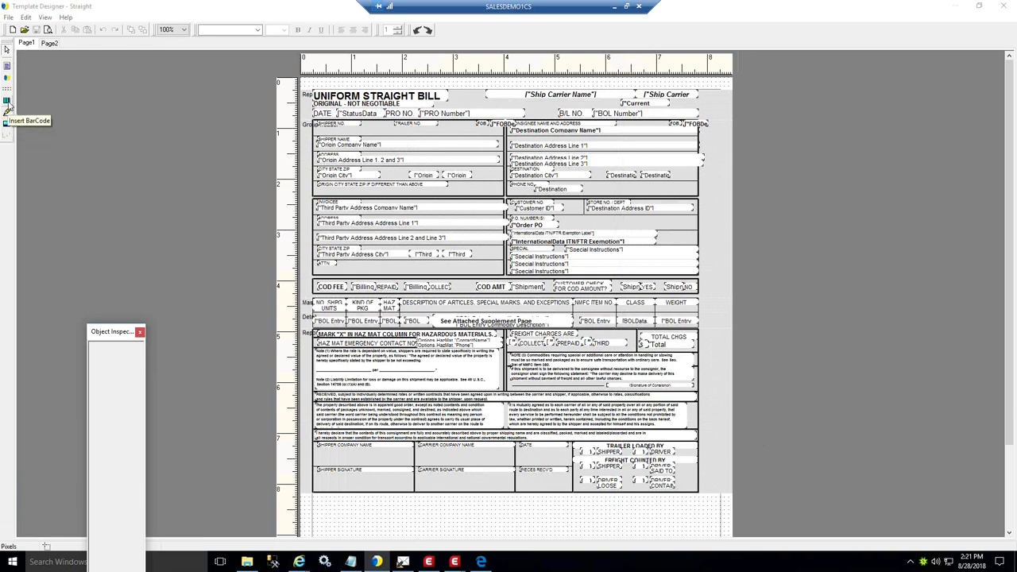
pyautogui.click(7, 102)
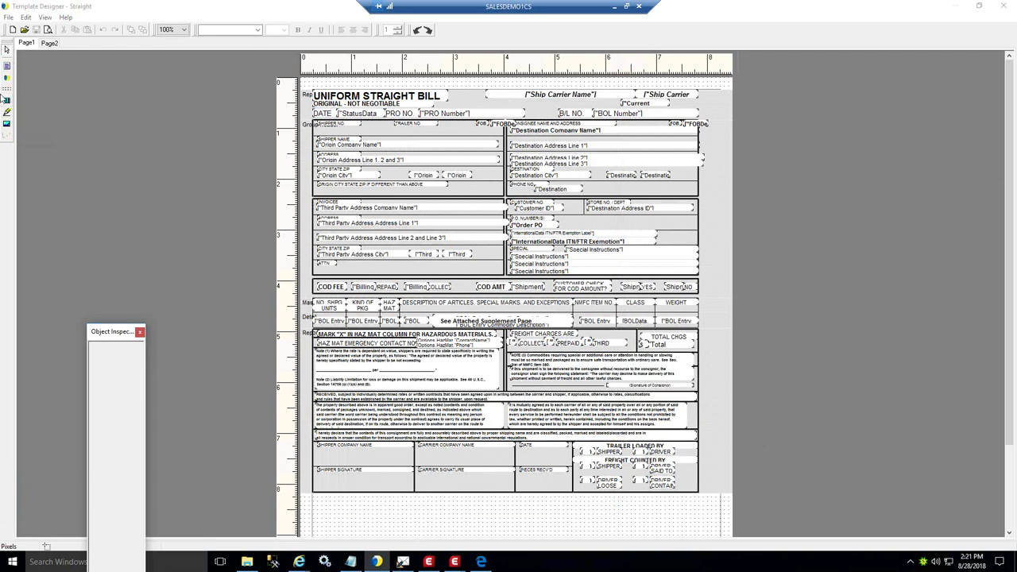
pyautogui.click(7, 91)
pyautogui.doubleClick(433, 368)
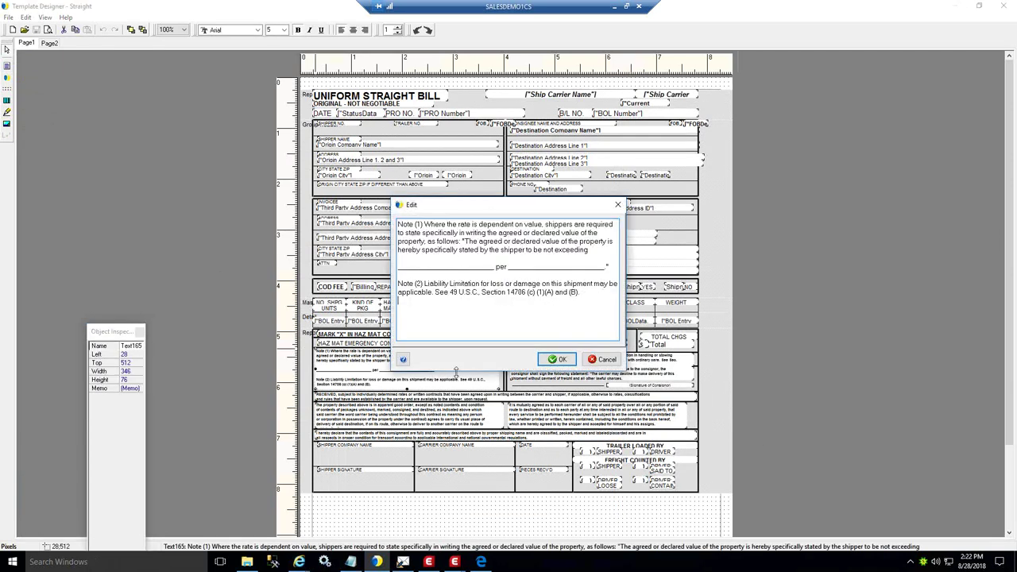
pyautogui.click(608, 362)
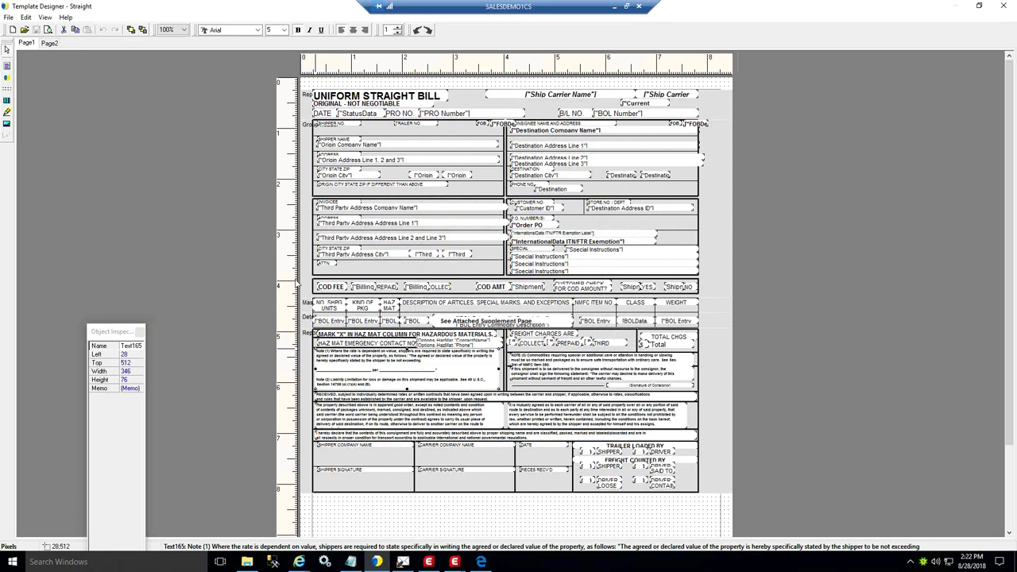
# - Check the options for saving the Straight template as a copy, cancel the save, and close the designer and template list
pyautogui.click(10, 18)
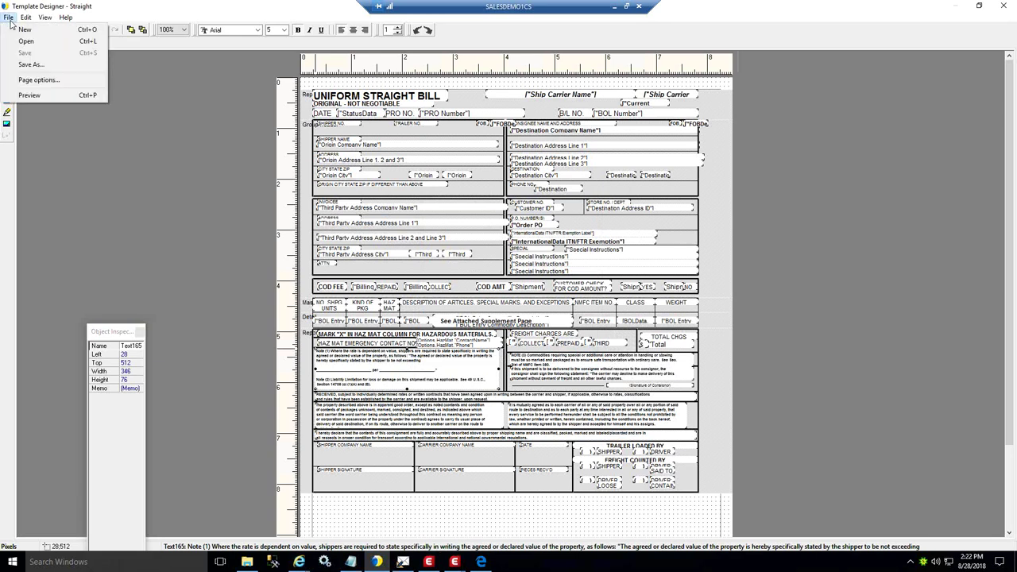
pyautogui.click(31, 64)
pyautogui.doubleClick(489, 280)
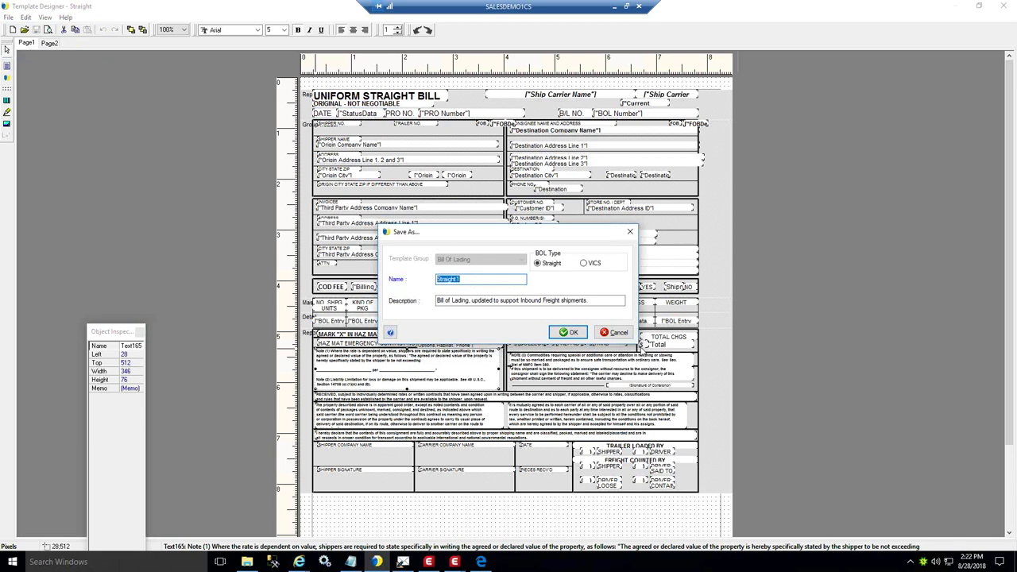
pyautogui.click(618, 335)
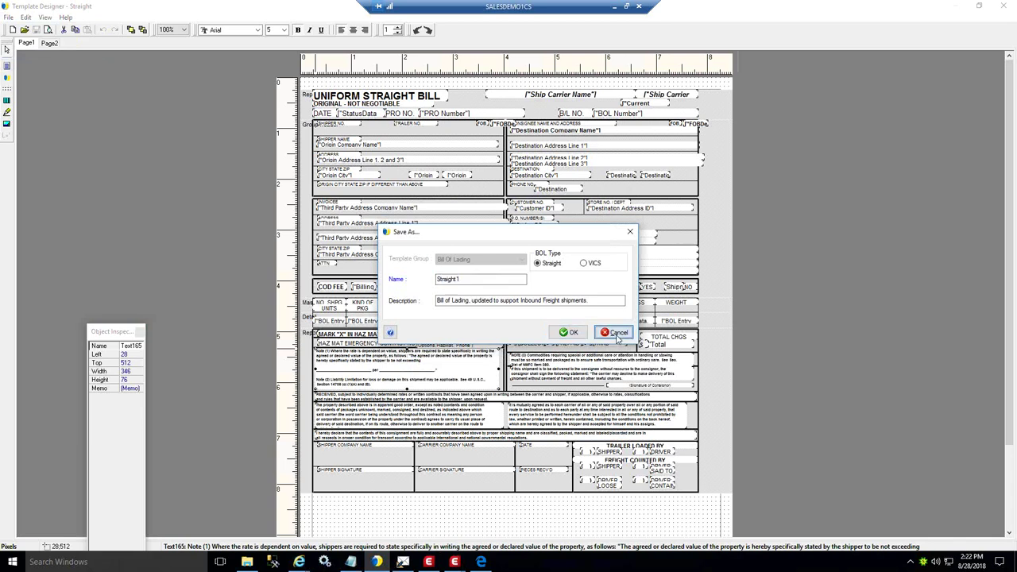
pyautogui.click(1005, 5)
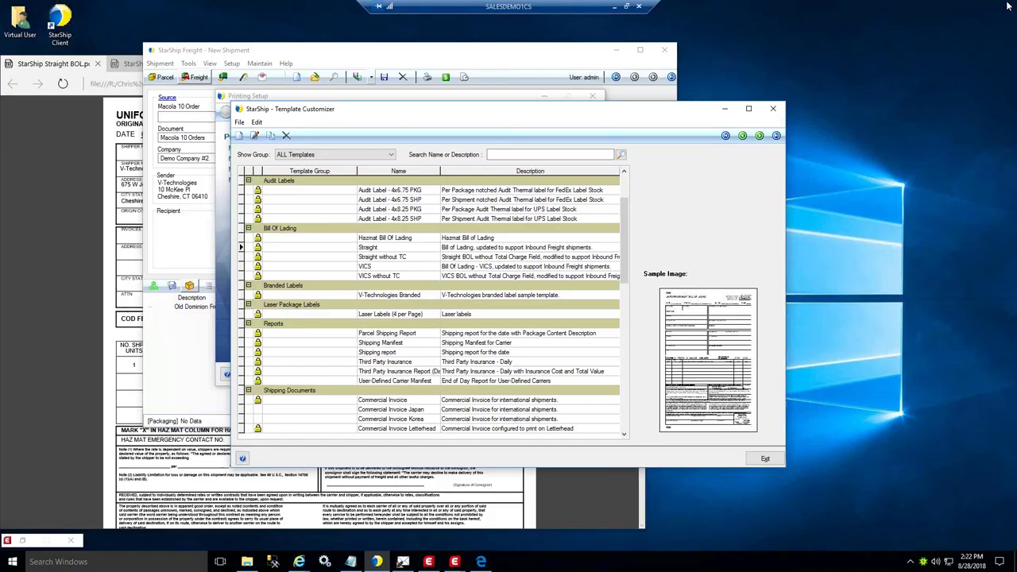
pyautogui.click(773, 109)
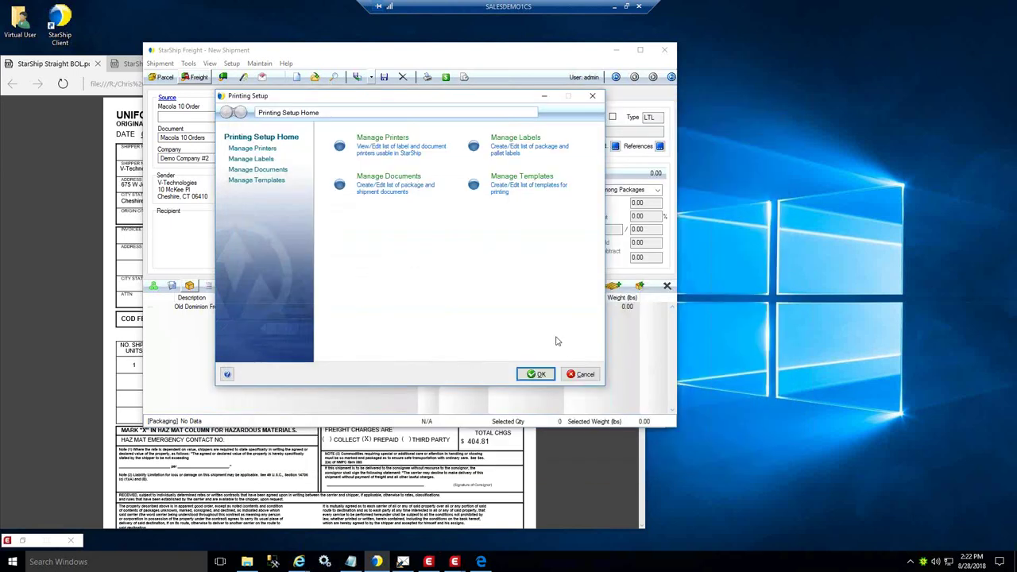
# - Try enabling PDF files for the Commercial Invoice Letterhead document, and browse for an output folder without choosing one
pyautogui.click(256, 169)
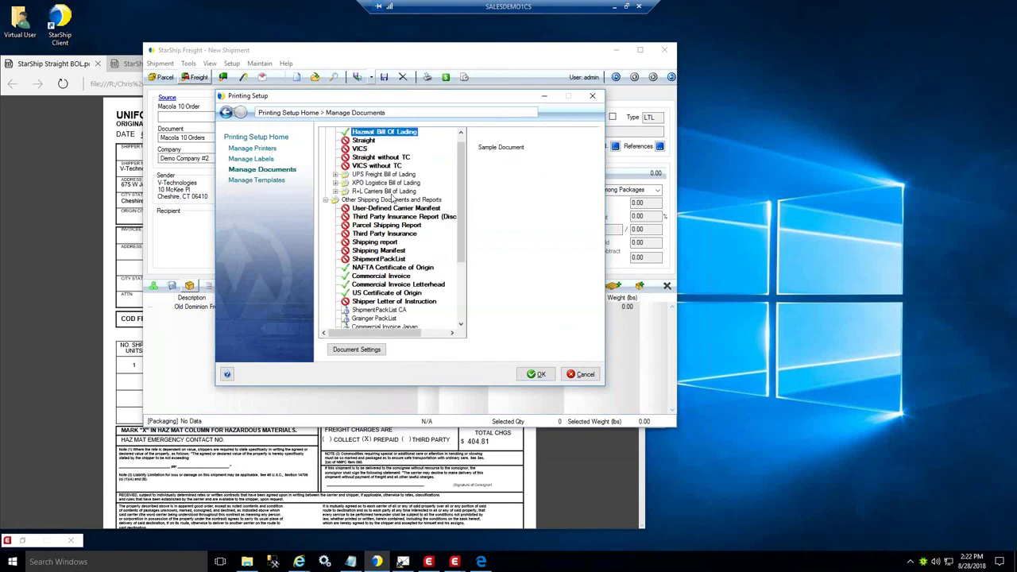
pyautogui.doubleClick(381, 285)
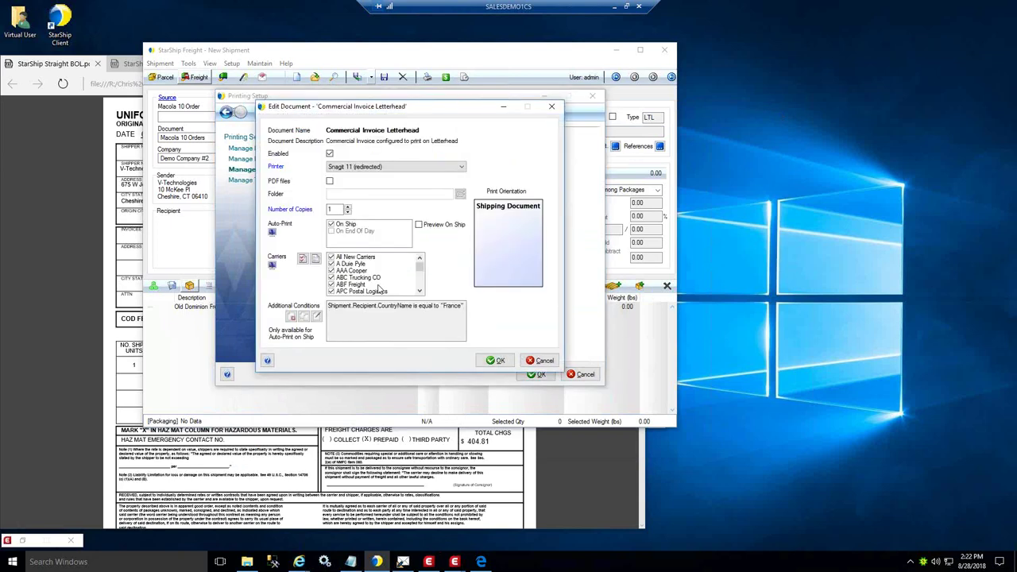
pyautogui.click(329, 181)
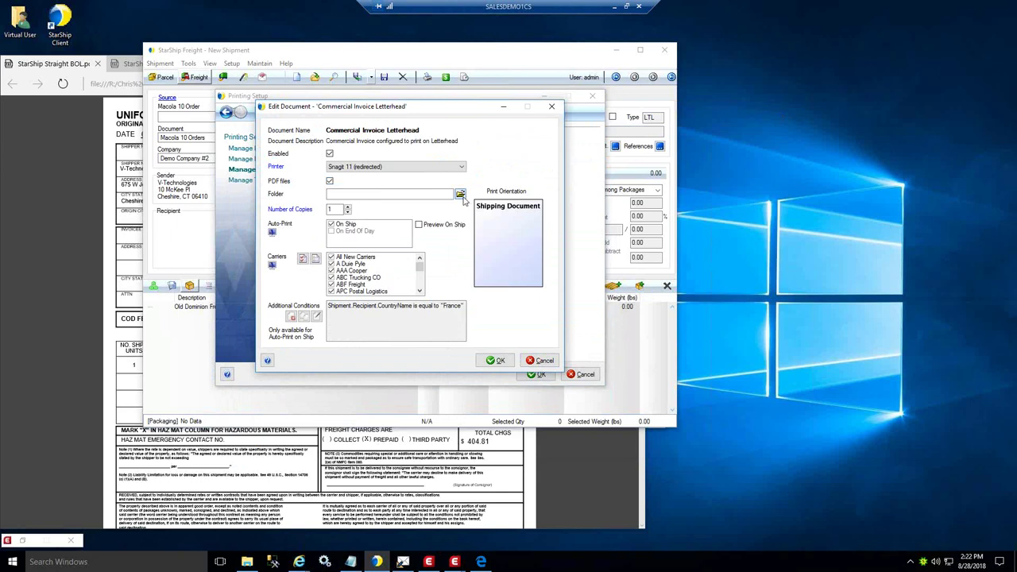
pyautogui.click(460, 195)
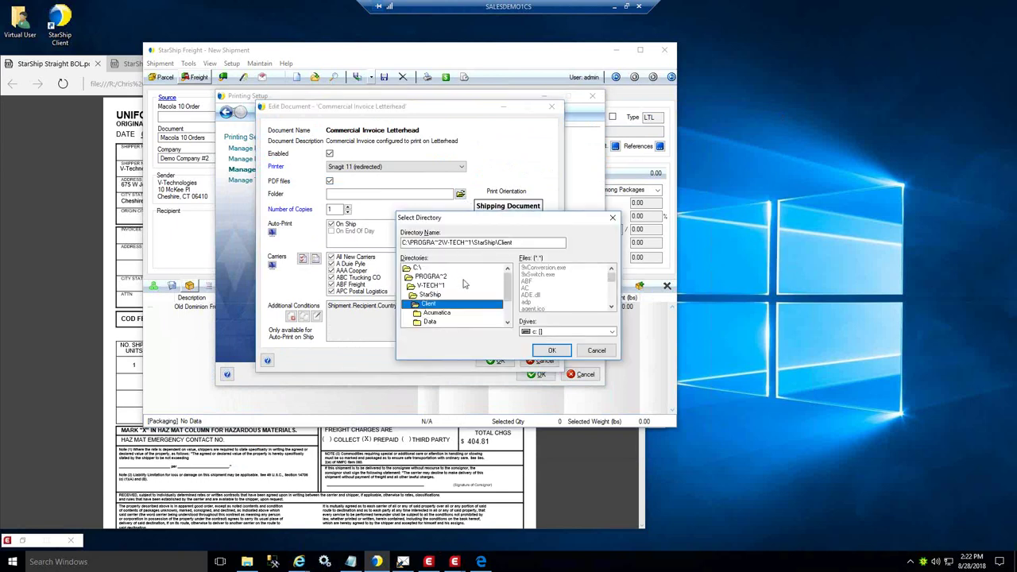
pyautogui.click(595, 351)
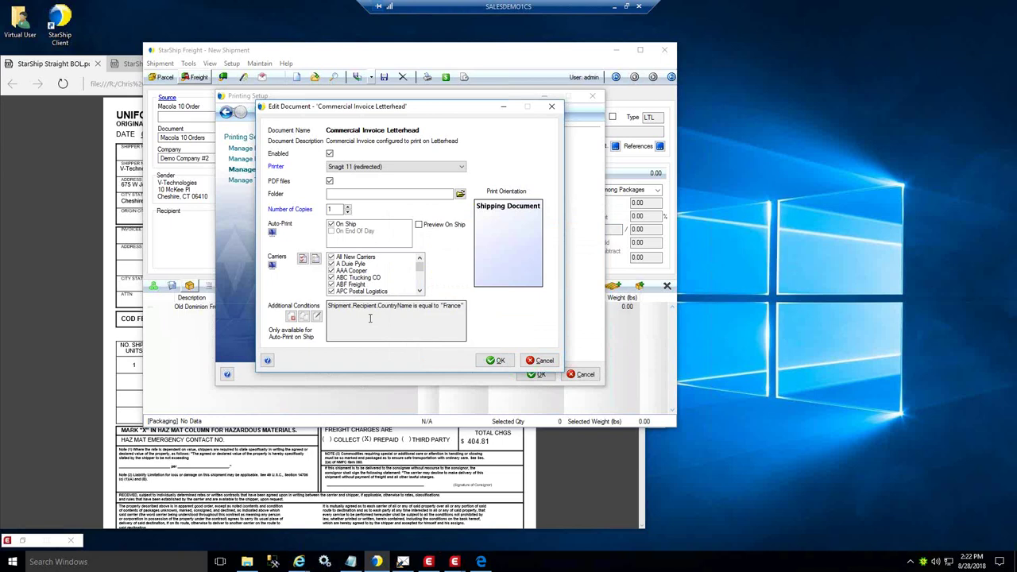
# - Examine the Commercial Invoice Letterhead's recipient country condition and its available fields, and cancel out of the document and printing setup
pyautogui.click(317, 316)
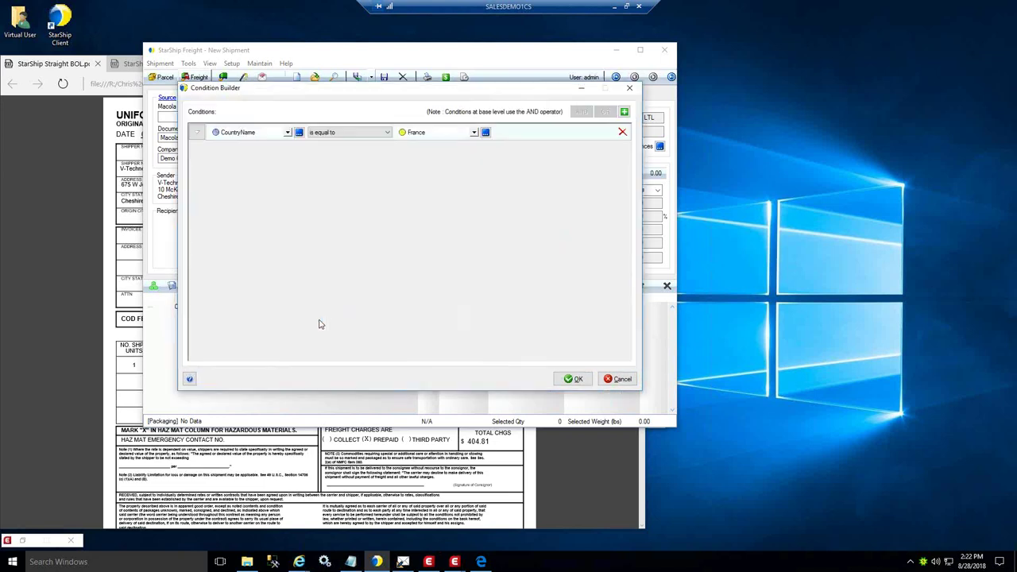
pyautogui.click(287, 133)
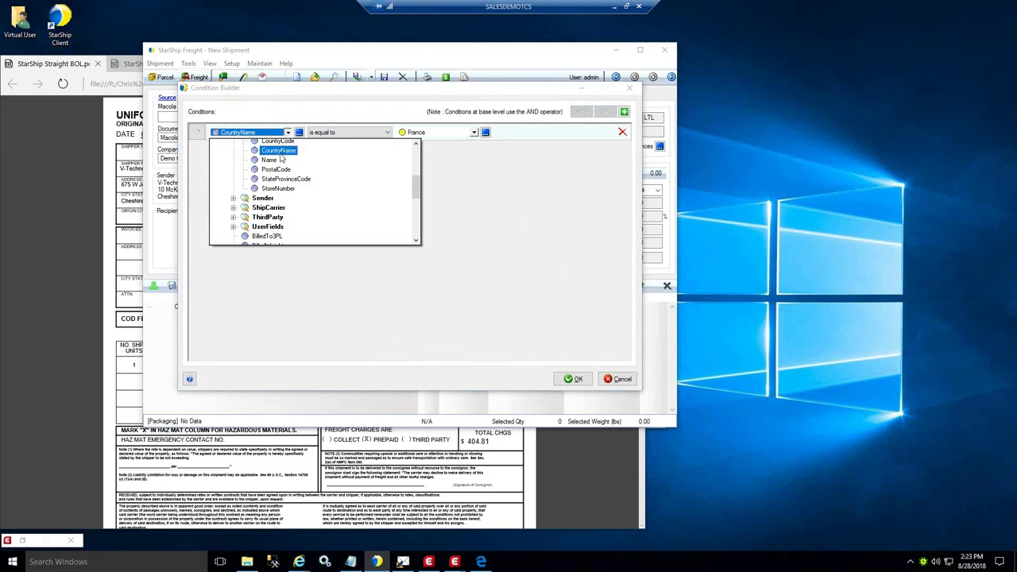
pyautogui.click(281, 152)
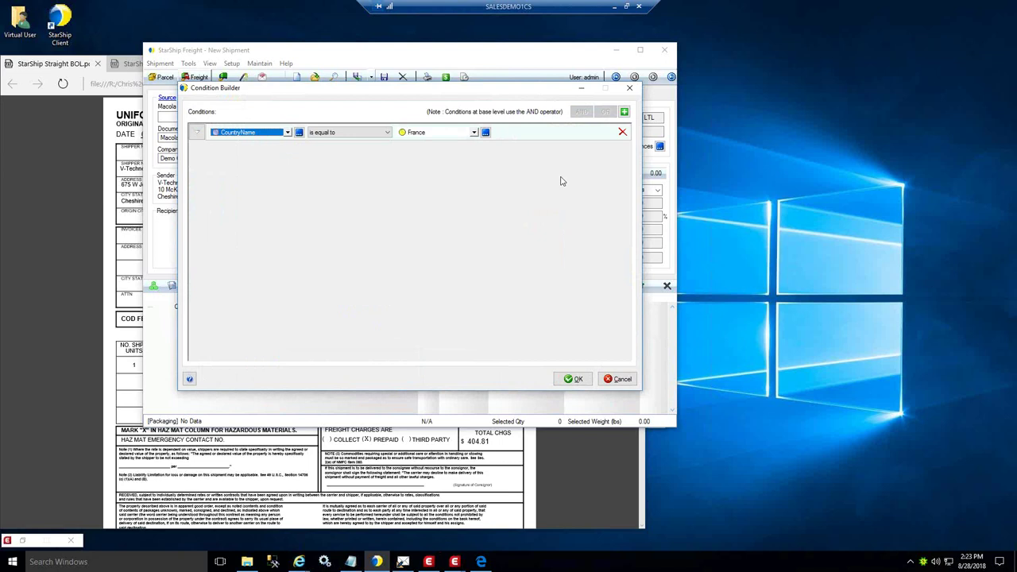
pyautogui.click(625, 378)
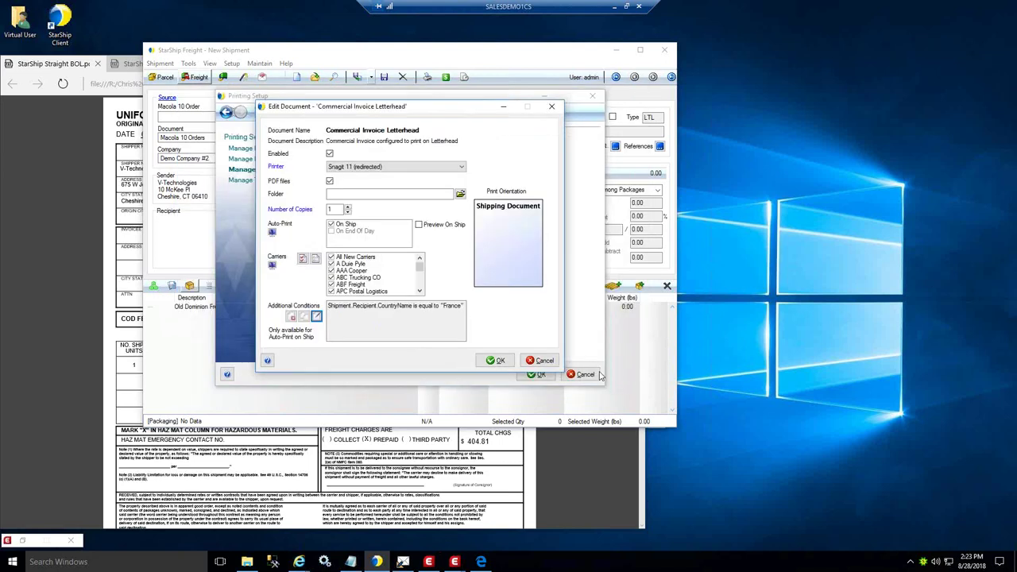
pyautogui.click(544, 360)
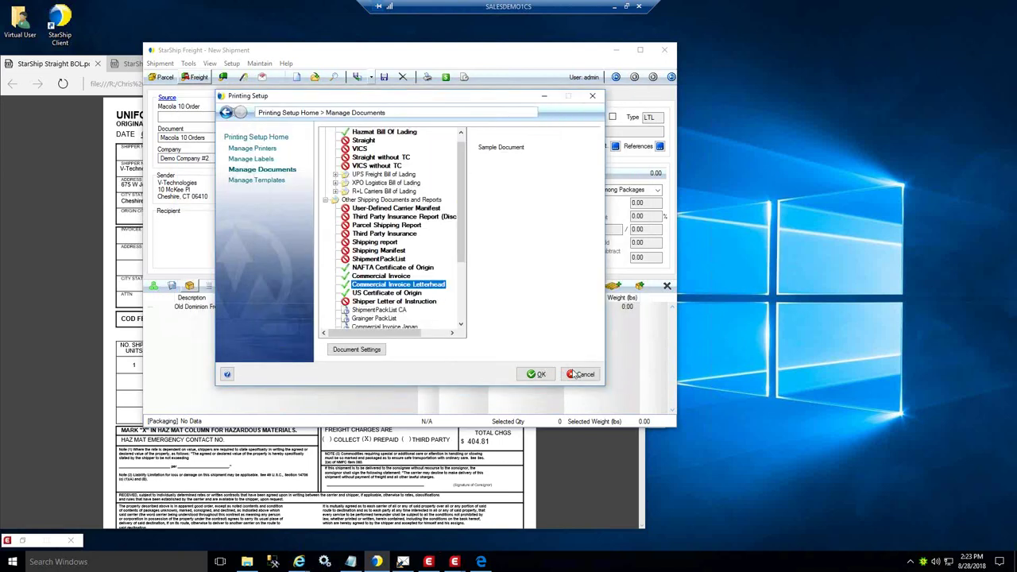
pyautogui.click(581, 374)
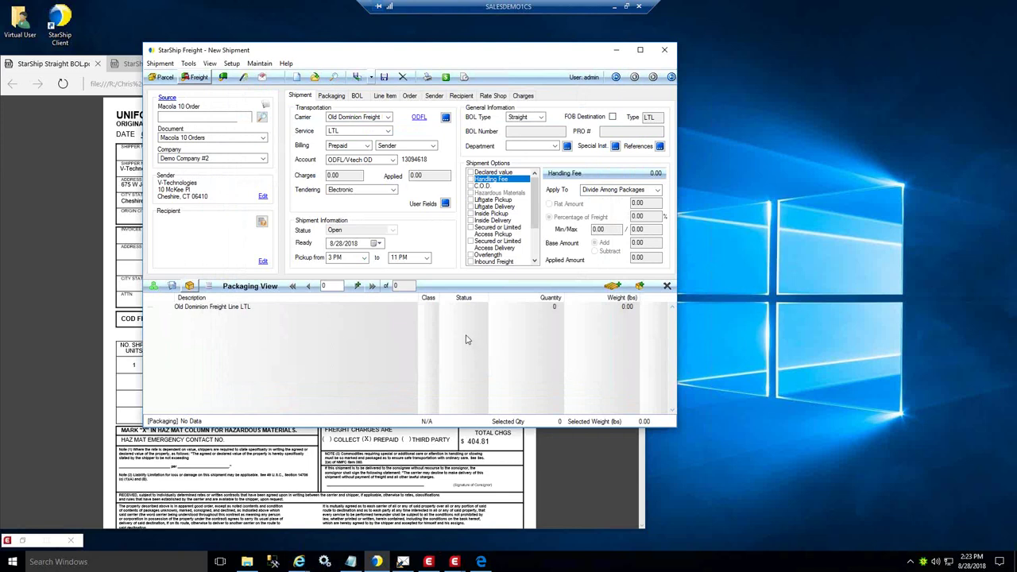
# - Minimize the StarShip Freight, Edge and OE Order View windows to show the desktop
pyautogui.click(616, 51)
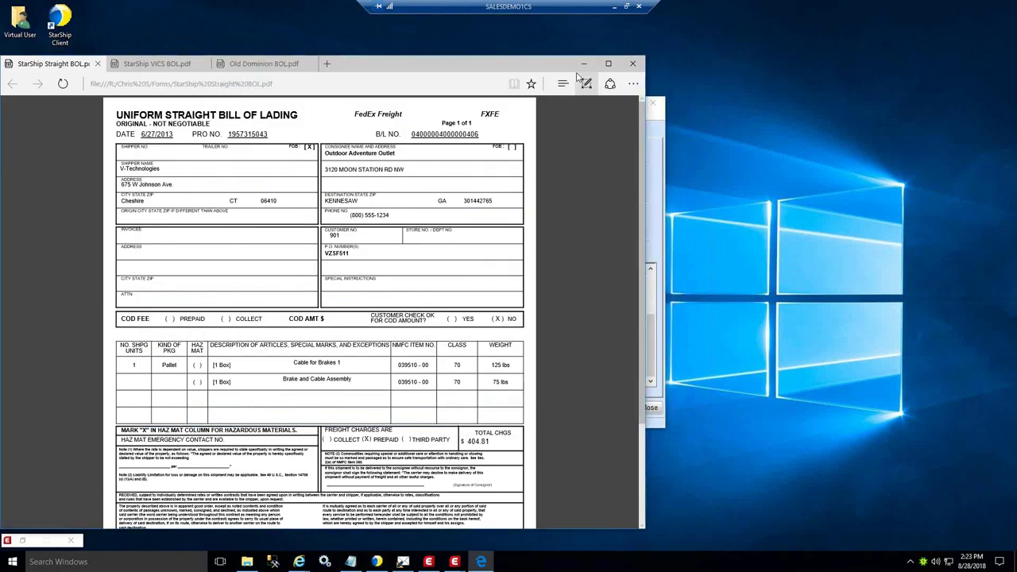
pyautogui.click(583, 65)
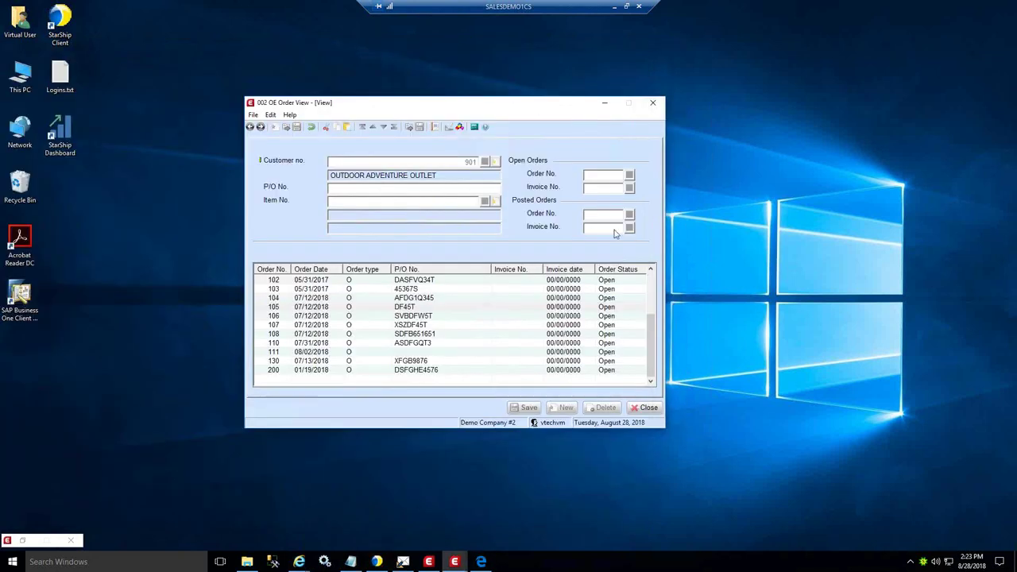
pyautogui.click(605, 102)
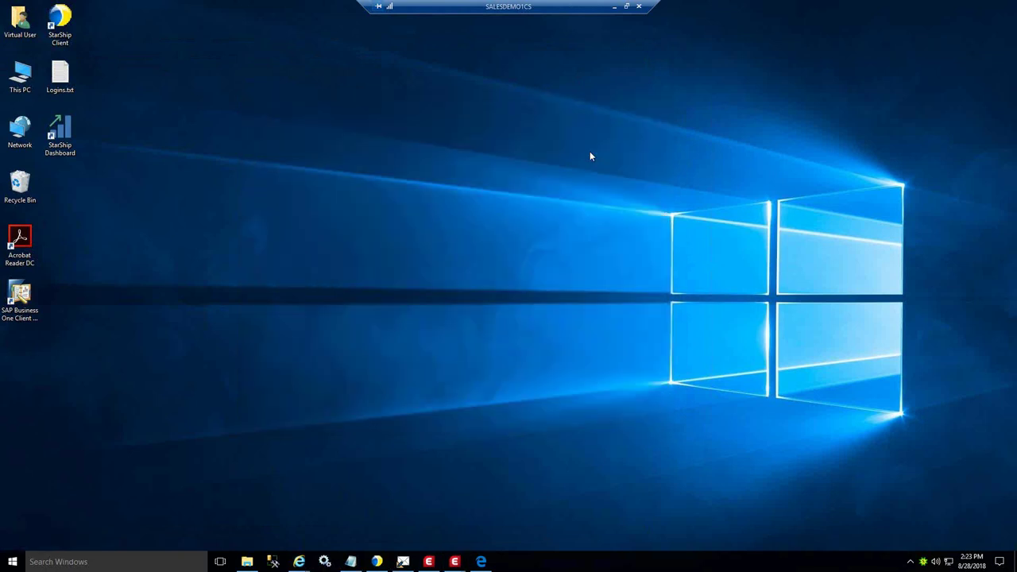
# - Switch to the eNotify Template Designer, check the shipment data sources available as attachments for the Ship Notification - Parcel template, cancel, and minimize the designer
pyautogui.click(403, 562)
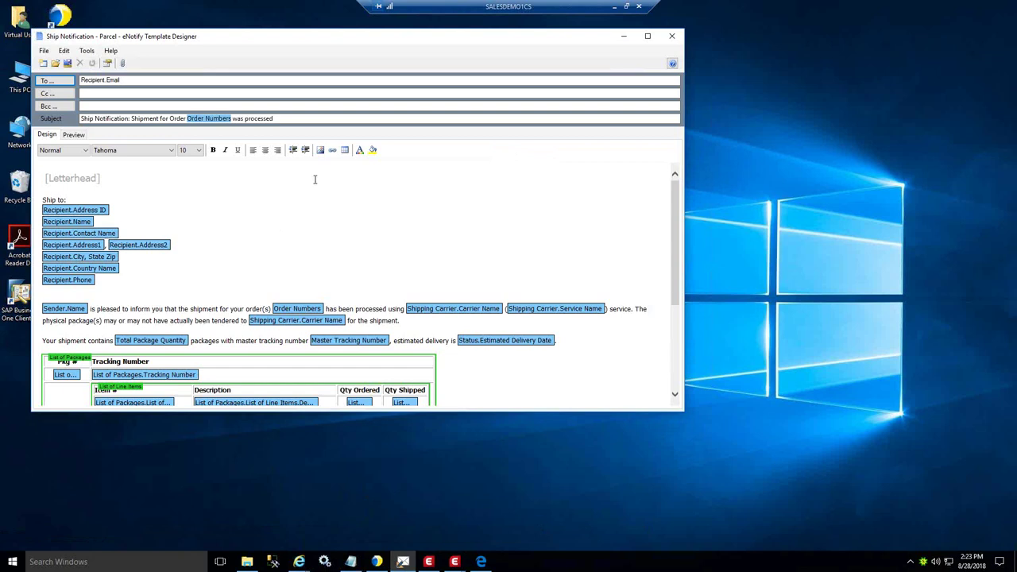
pyautogui.click(123, 64)
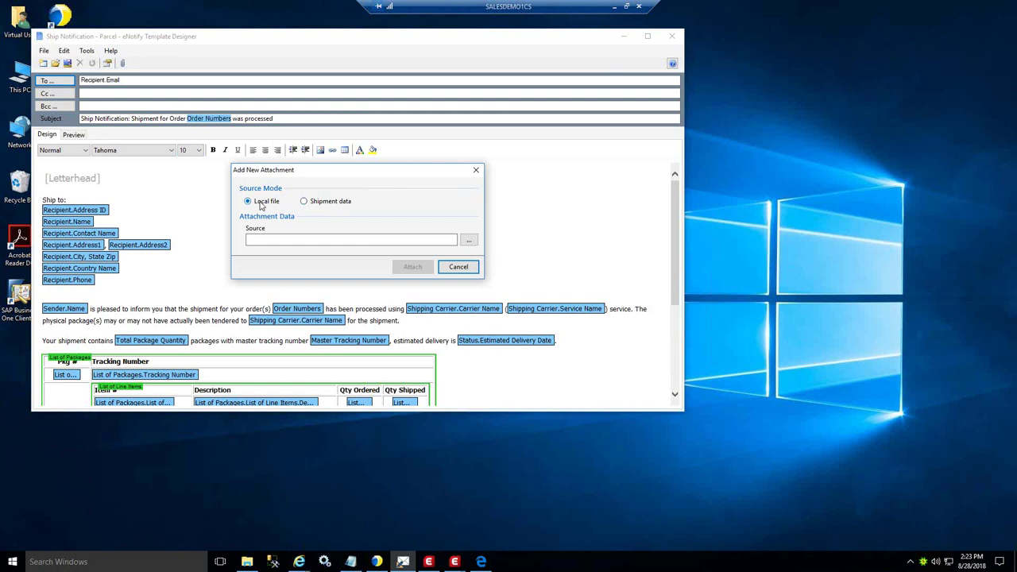
pyautogui.click(303, 201)
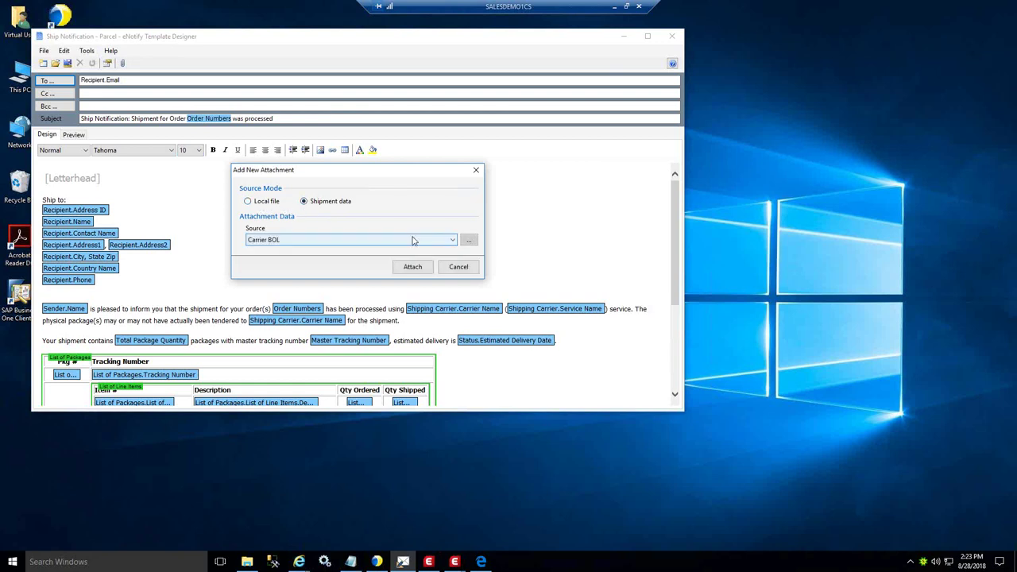
pyautogui.click(453, 240)
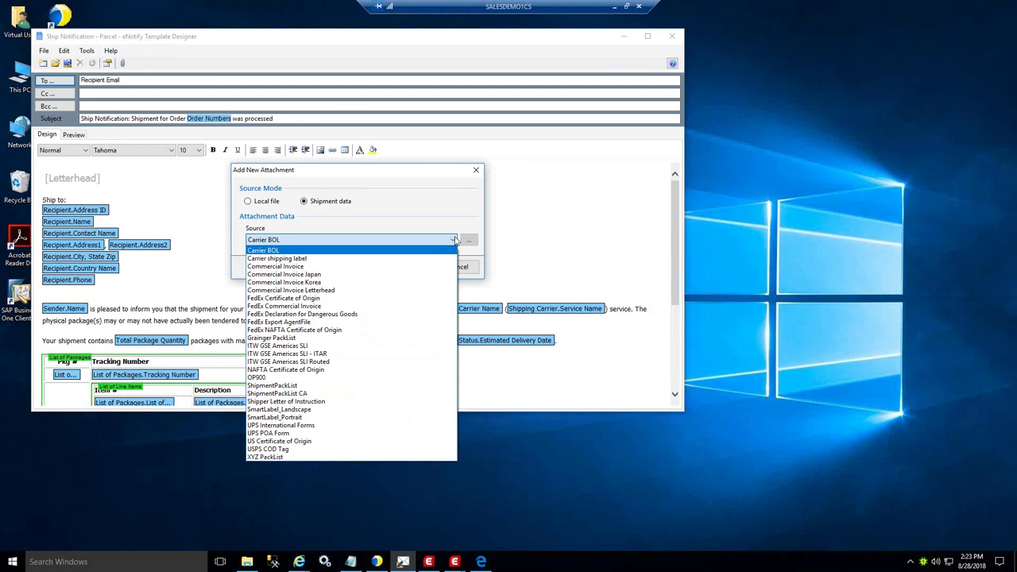
pyautogui.click(454, 241)
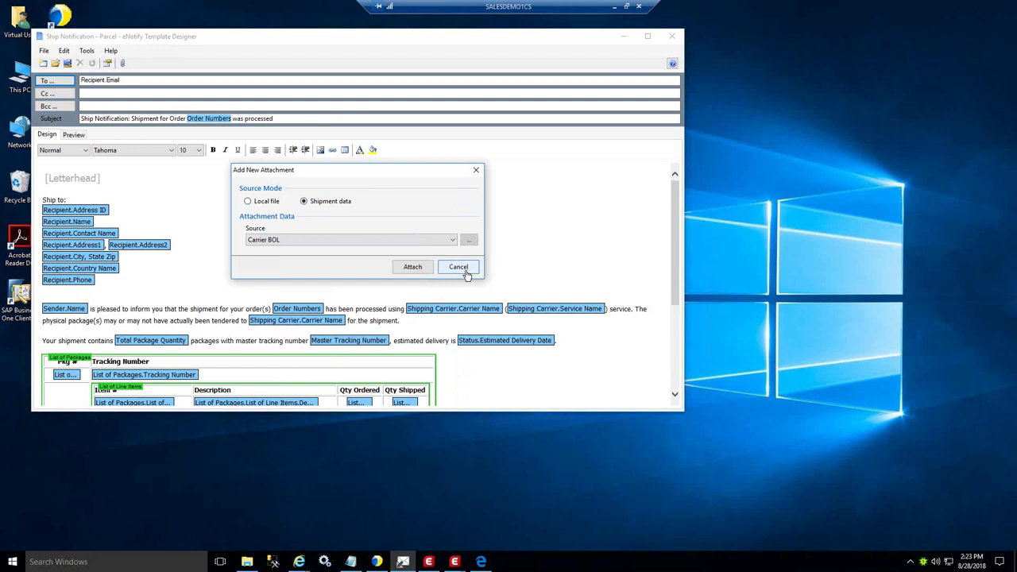
pyautogui.click(465, 267)
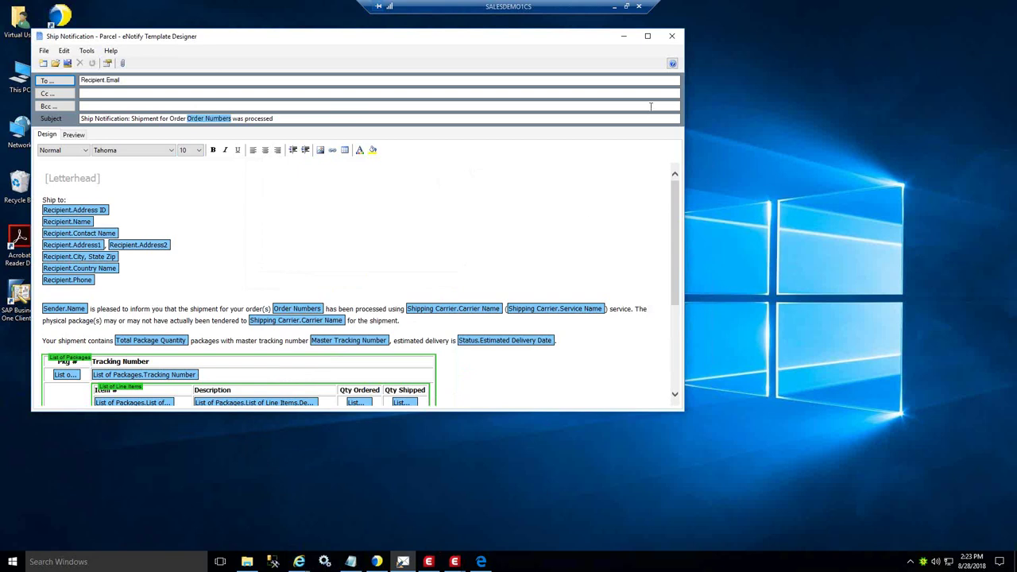
pyautogui.click(625, 37)
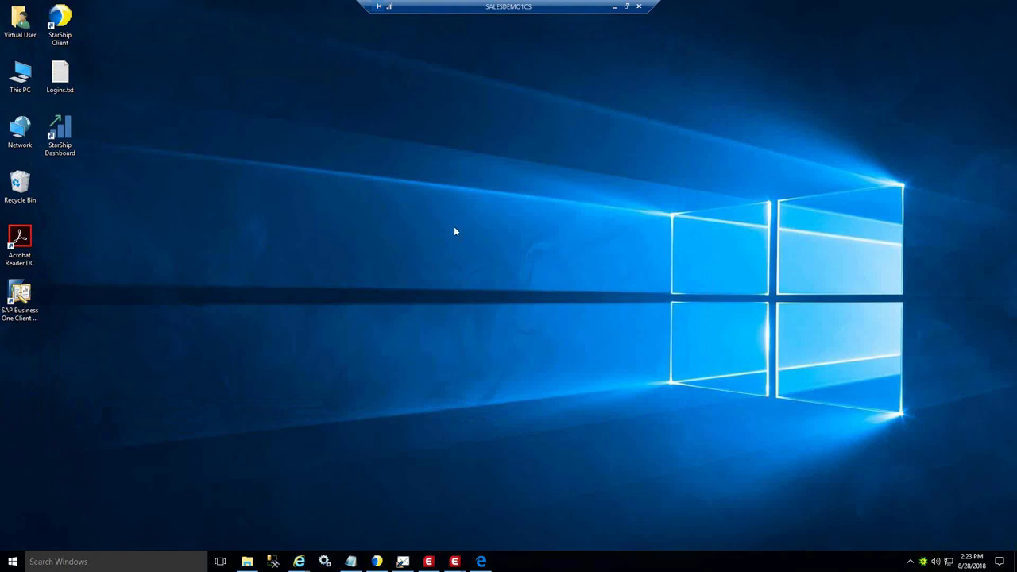
# - Switch to the V-Technologies Dashboard in Internet Explorer, check which properties Find Shipments can search by, and cancel the search
pyautogui.moveTo(298, 560)
pyautogui.click(263, 548)
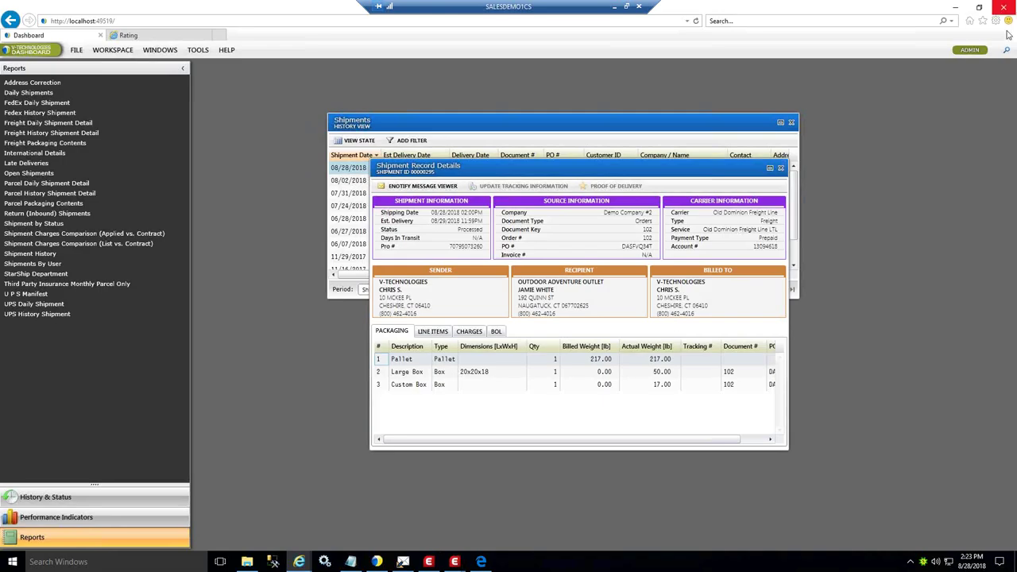
pyautogui.click(1007, 50)
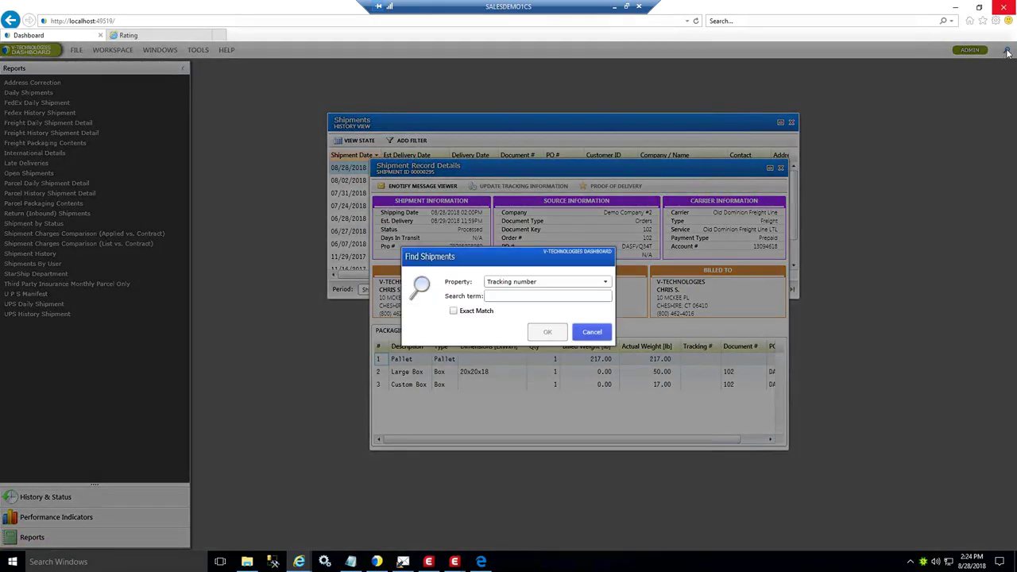
pyautogui.click(606, 283)
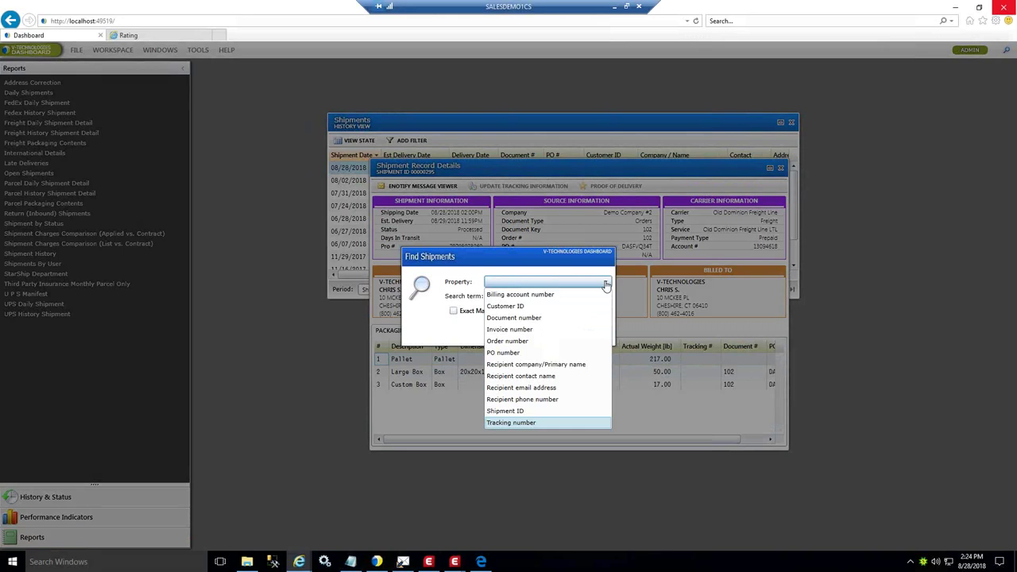
pyautogui.click(606, 283)
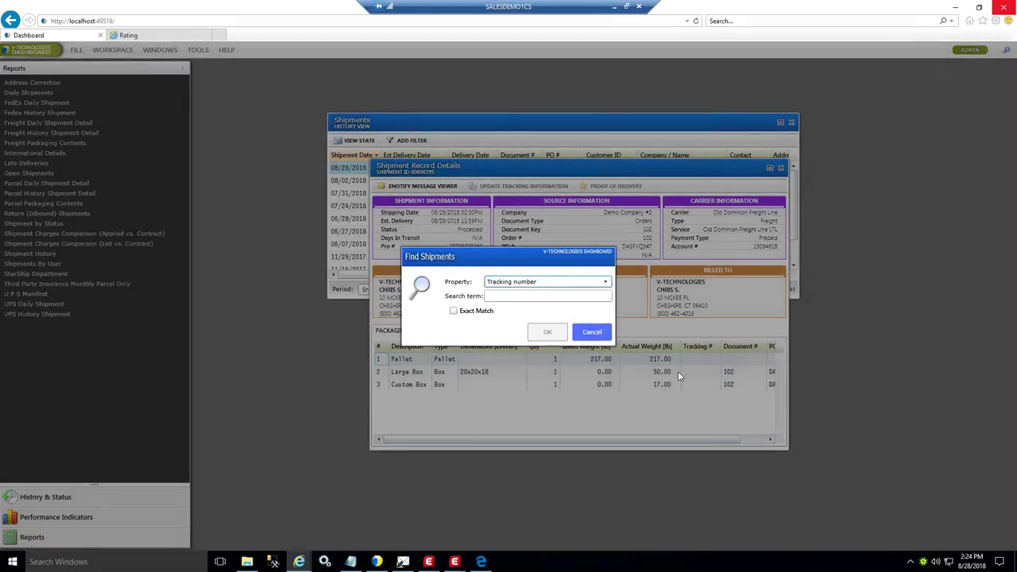
pyautogui.press('Escape')
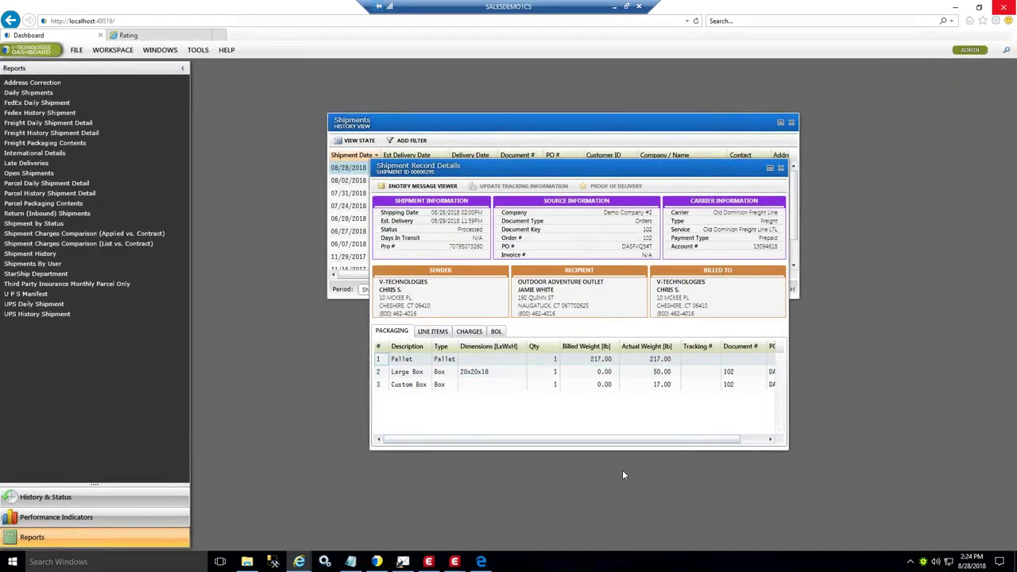
# - Review the packaging, line items, charges and BOL details in the open freight shipment record, and return to its packaging details
pyautogui.click(412, 363)
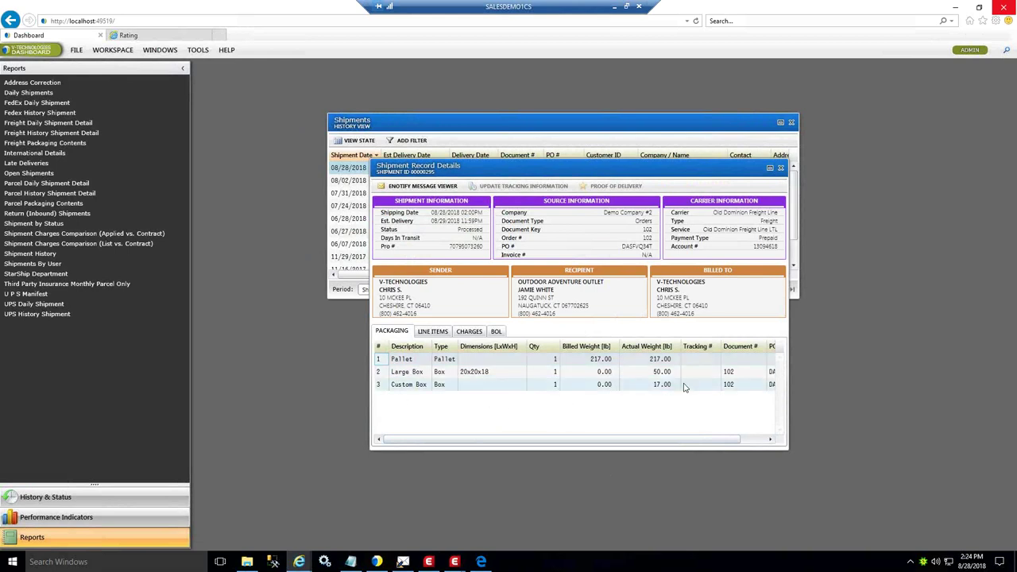
pyautogui.click(432, 332)
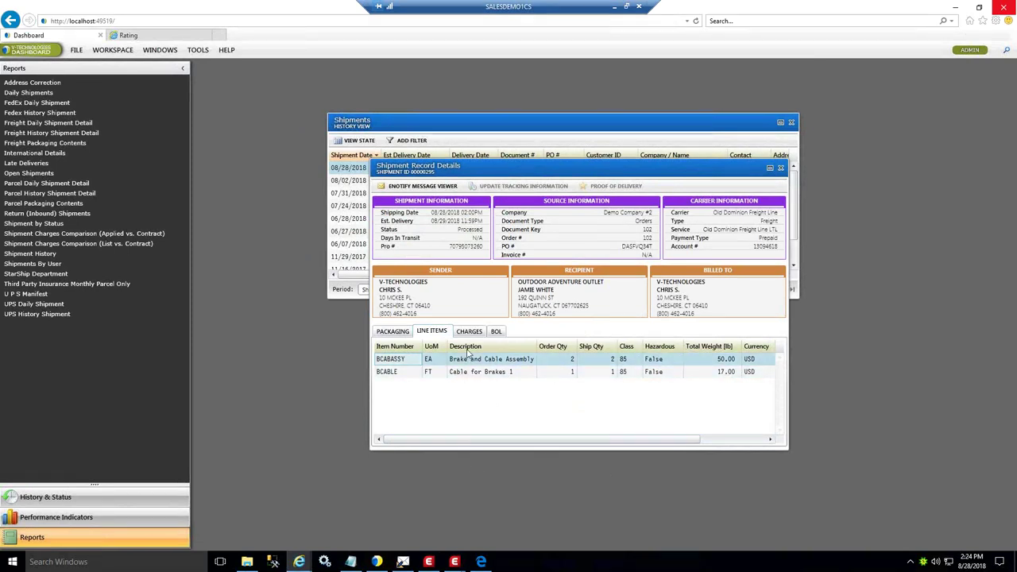
pyautogui.click(469, 334)
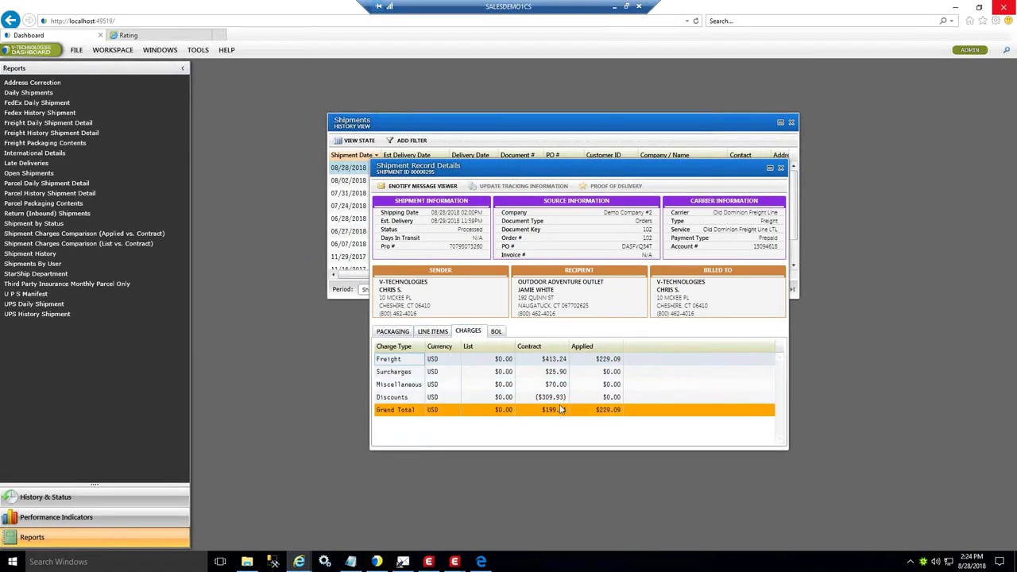
pyautogui.click(496, 332)
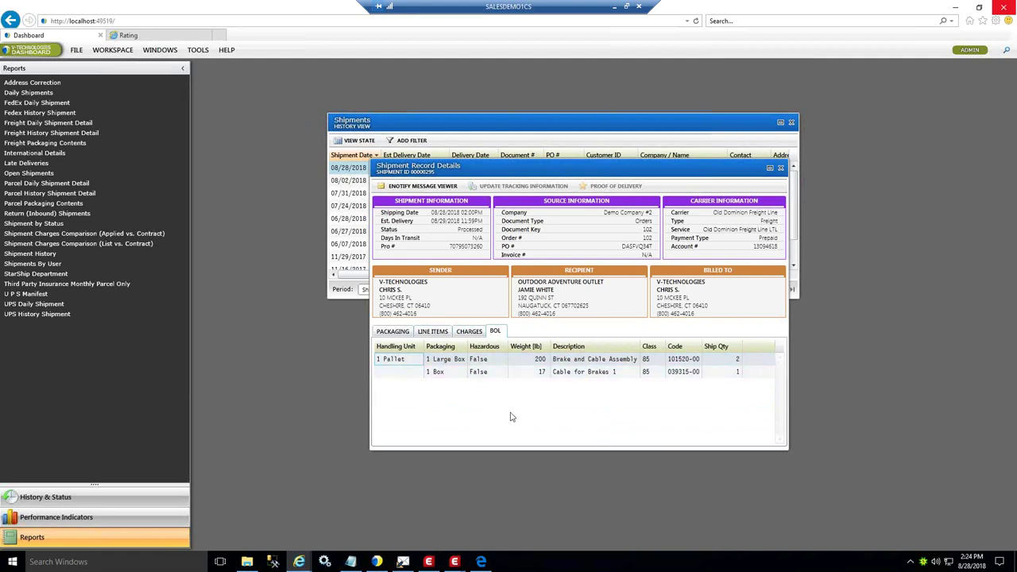
pyautogui.click(392, 331)
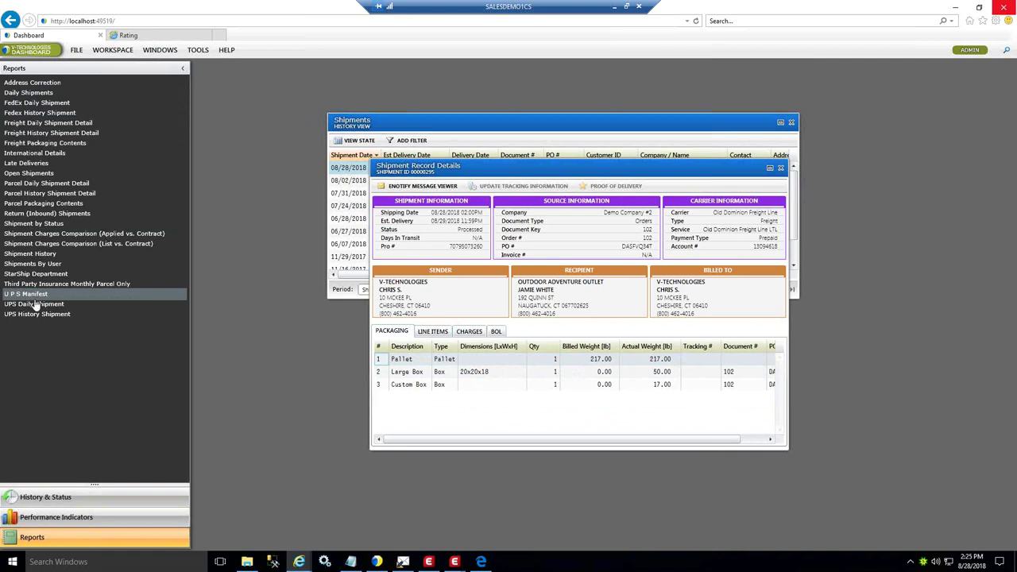
# - View the StarShip web Rating page with its rate quotes, and minimize the browser
pyautogui.click(146, 37)
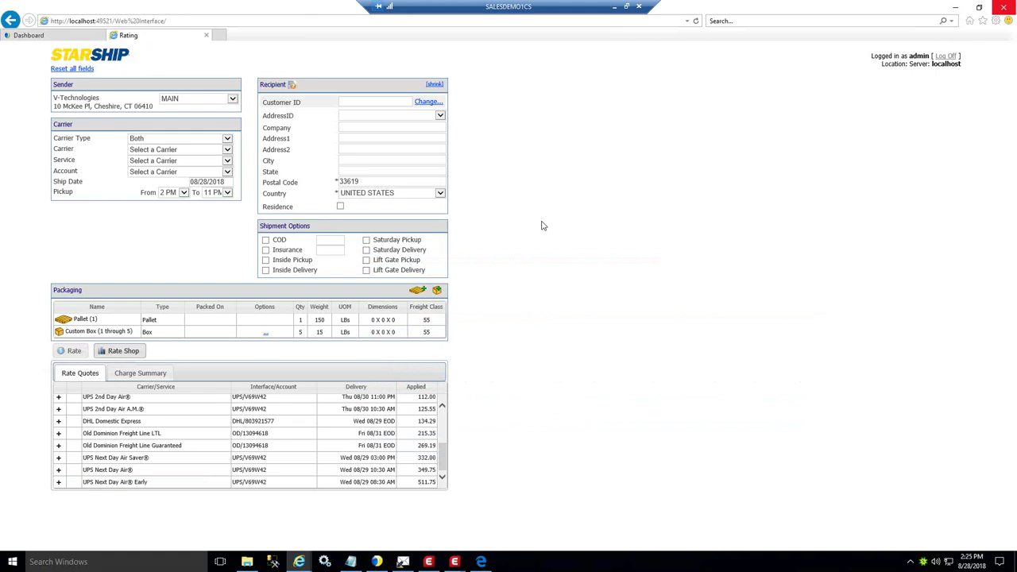
pyautogui.click(954, 8)
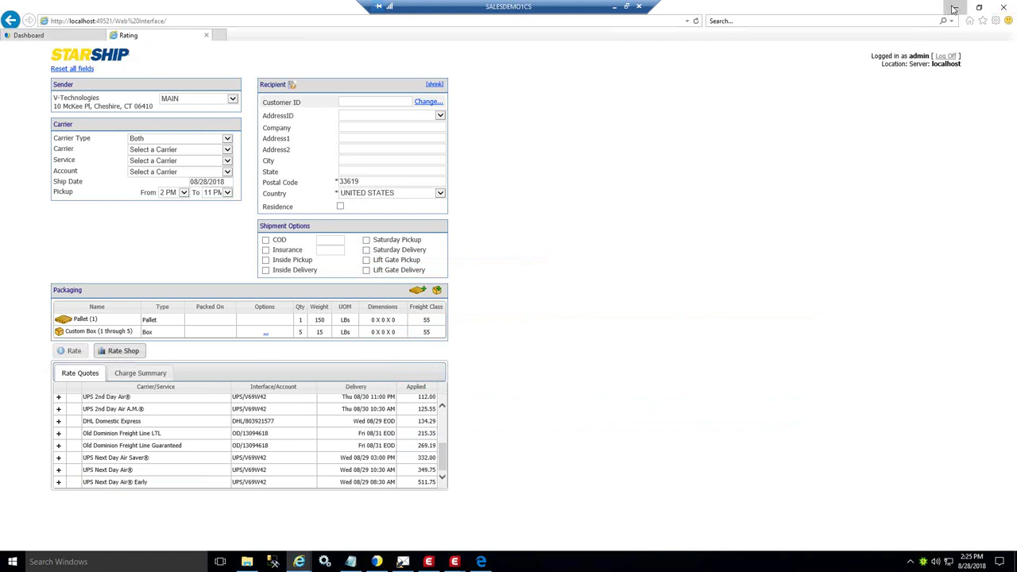